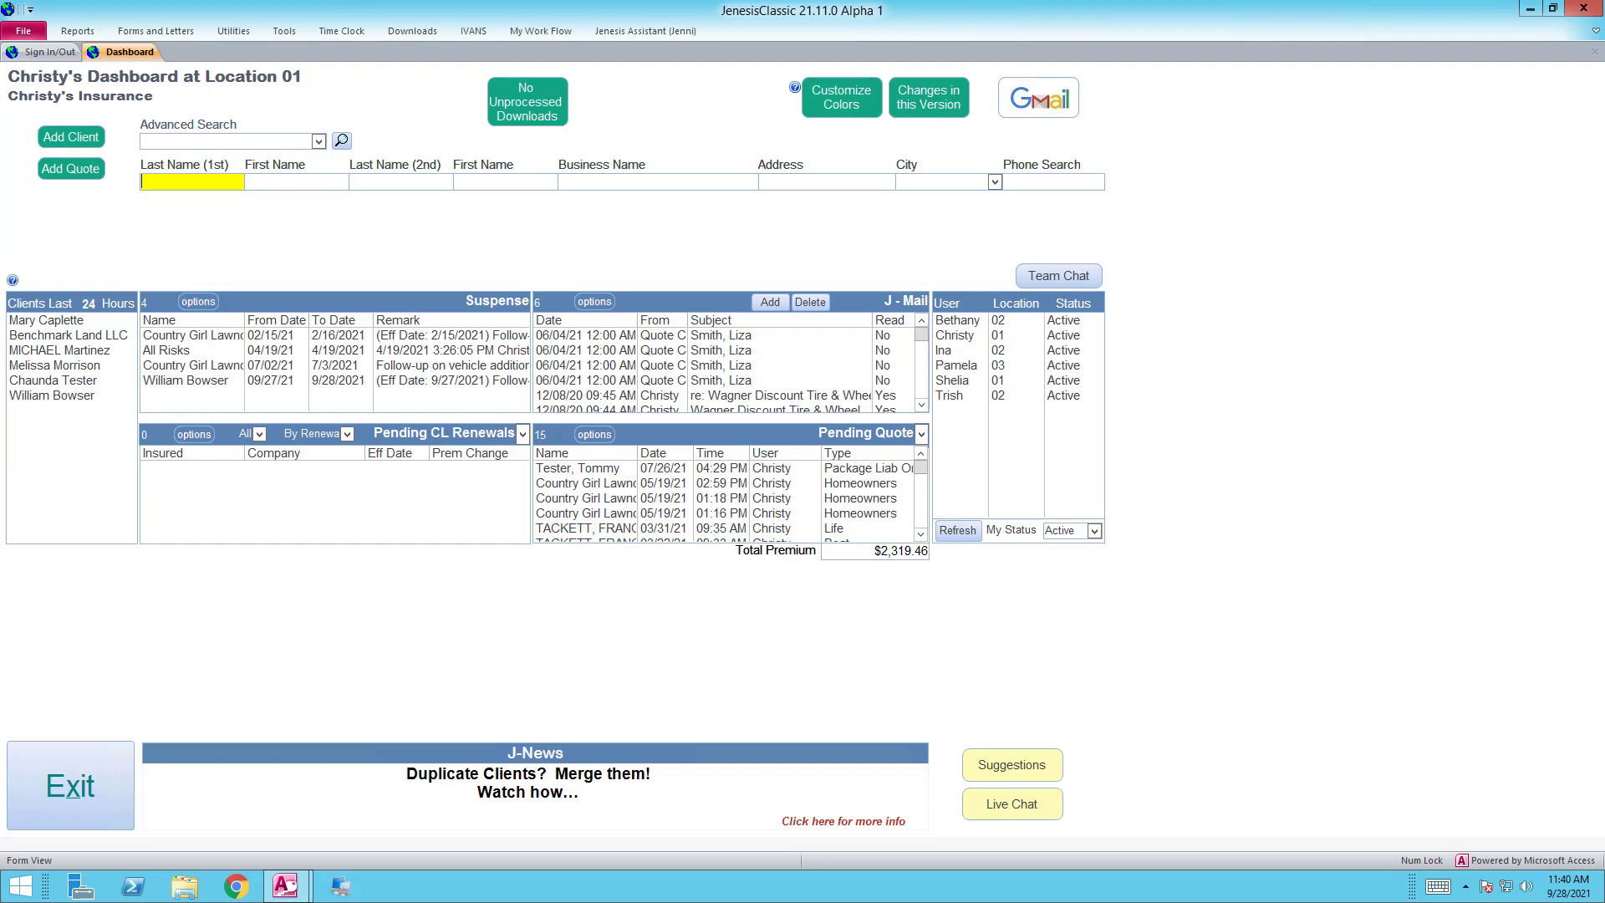
Open the personal lines (PL) policy type manager and review the current and recommended policy types through the end of the list.
{"action": "left_click", "coordinate": [229, 32]}
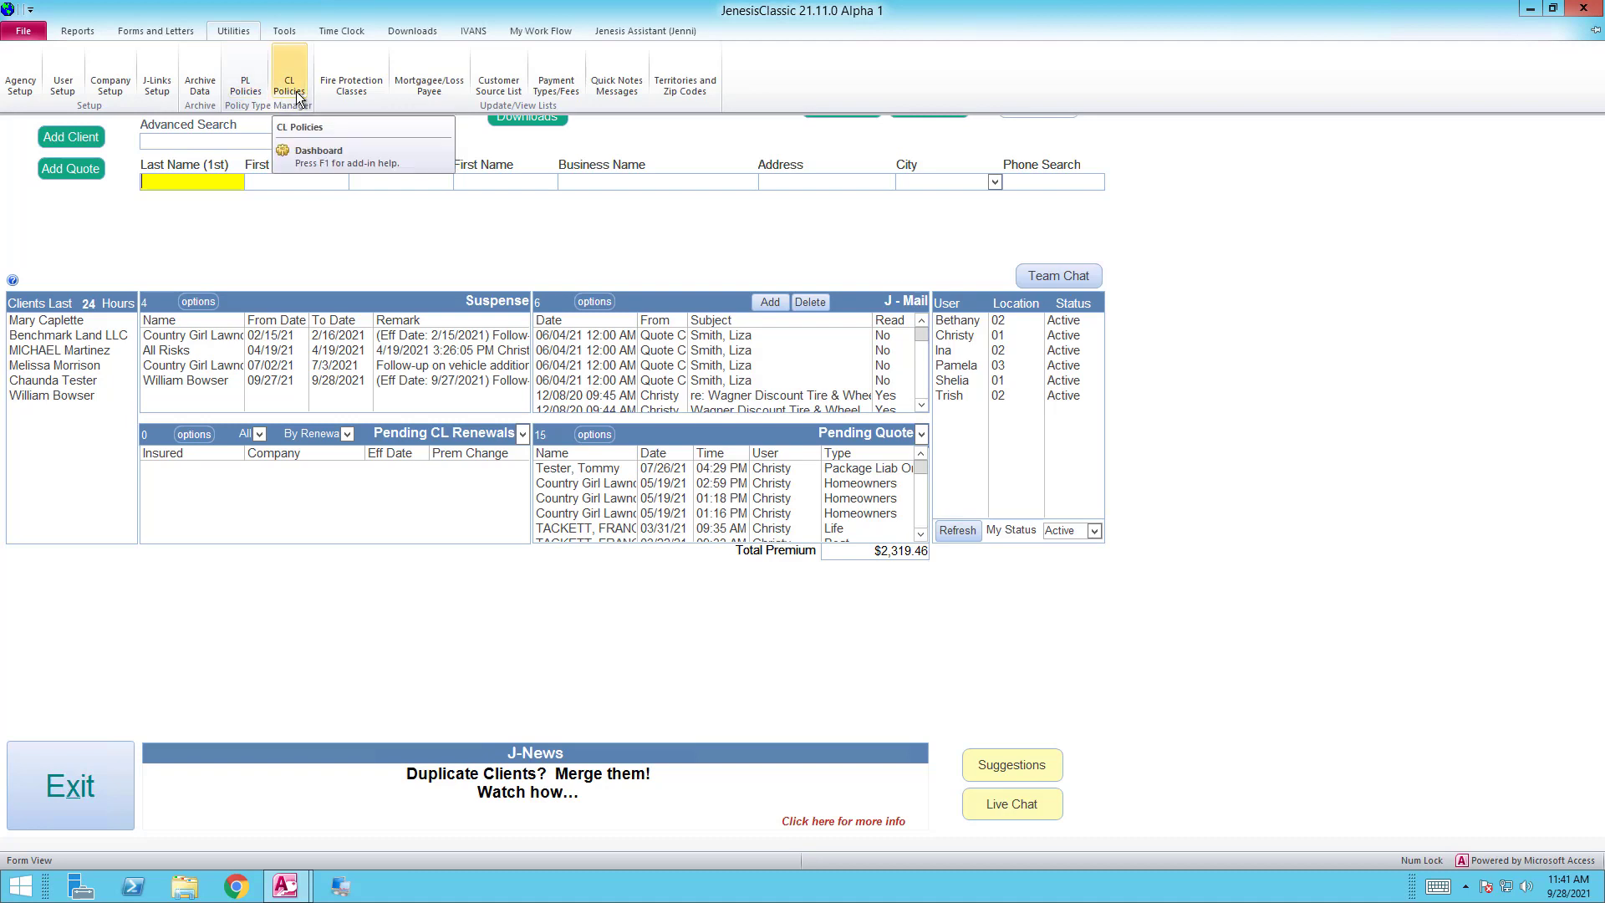
{"action": "left_click", "coordinate": [251, 94]}
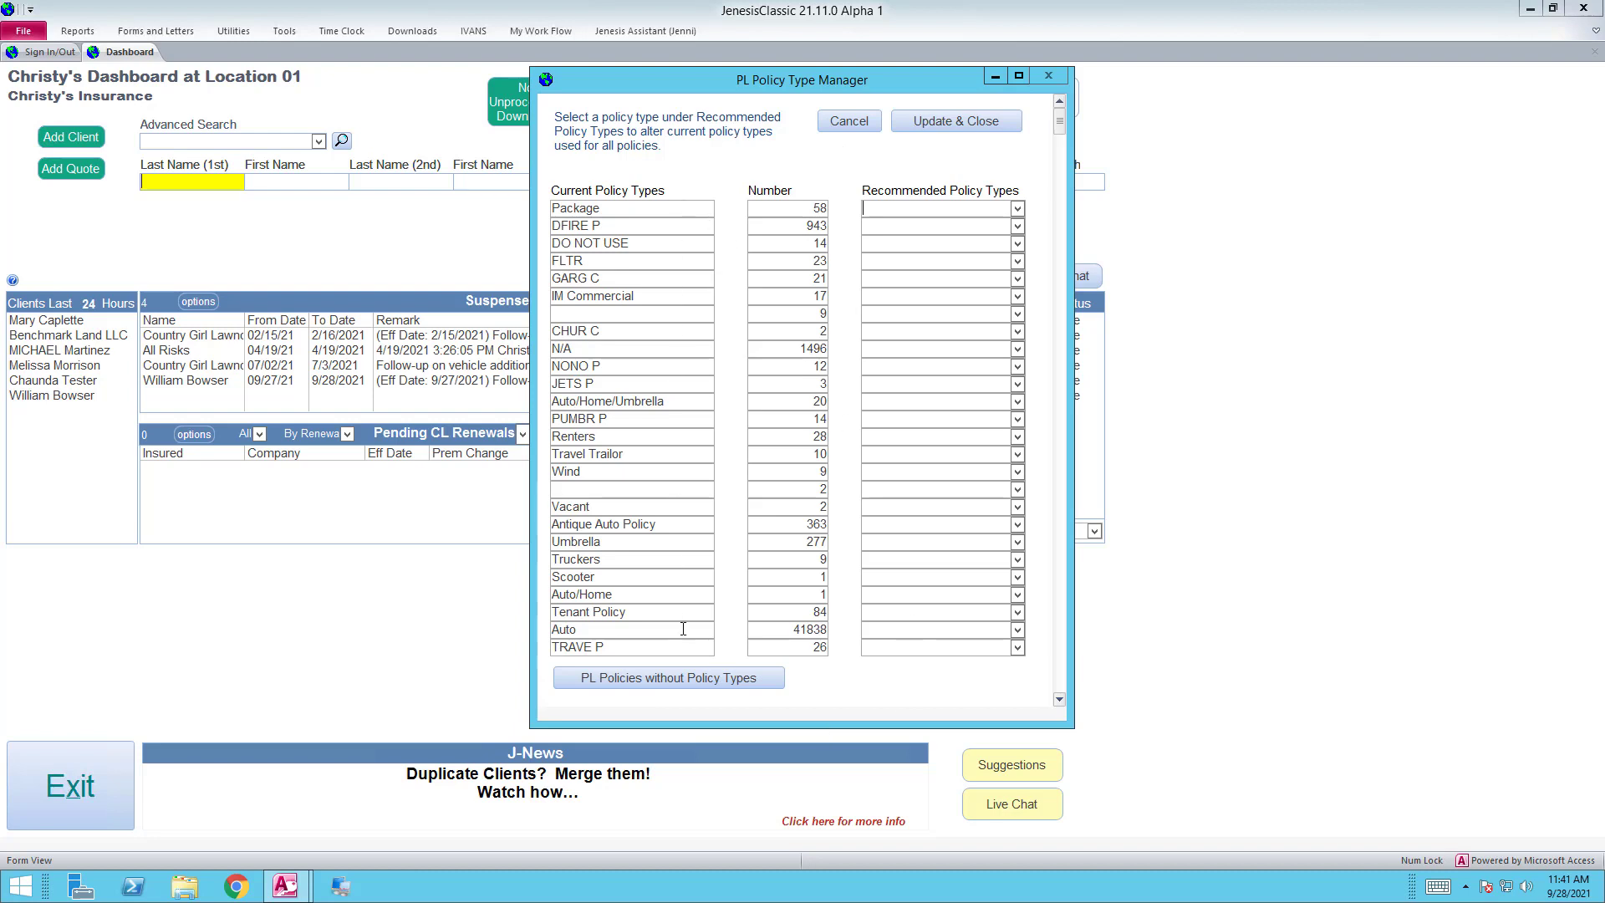
{"action": "left_click_drag", "start_coordinate": [1059, 126], "coordinate": [1030, 520]}
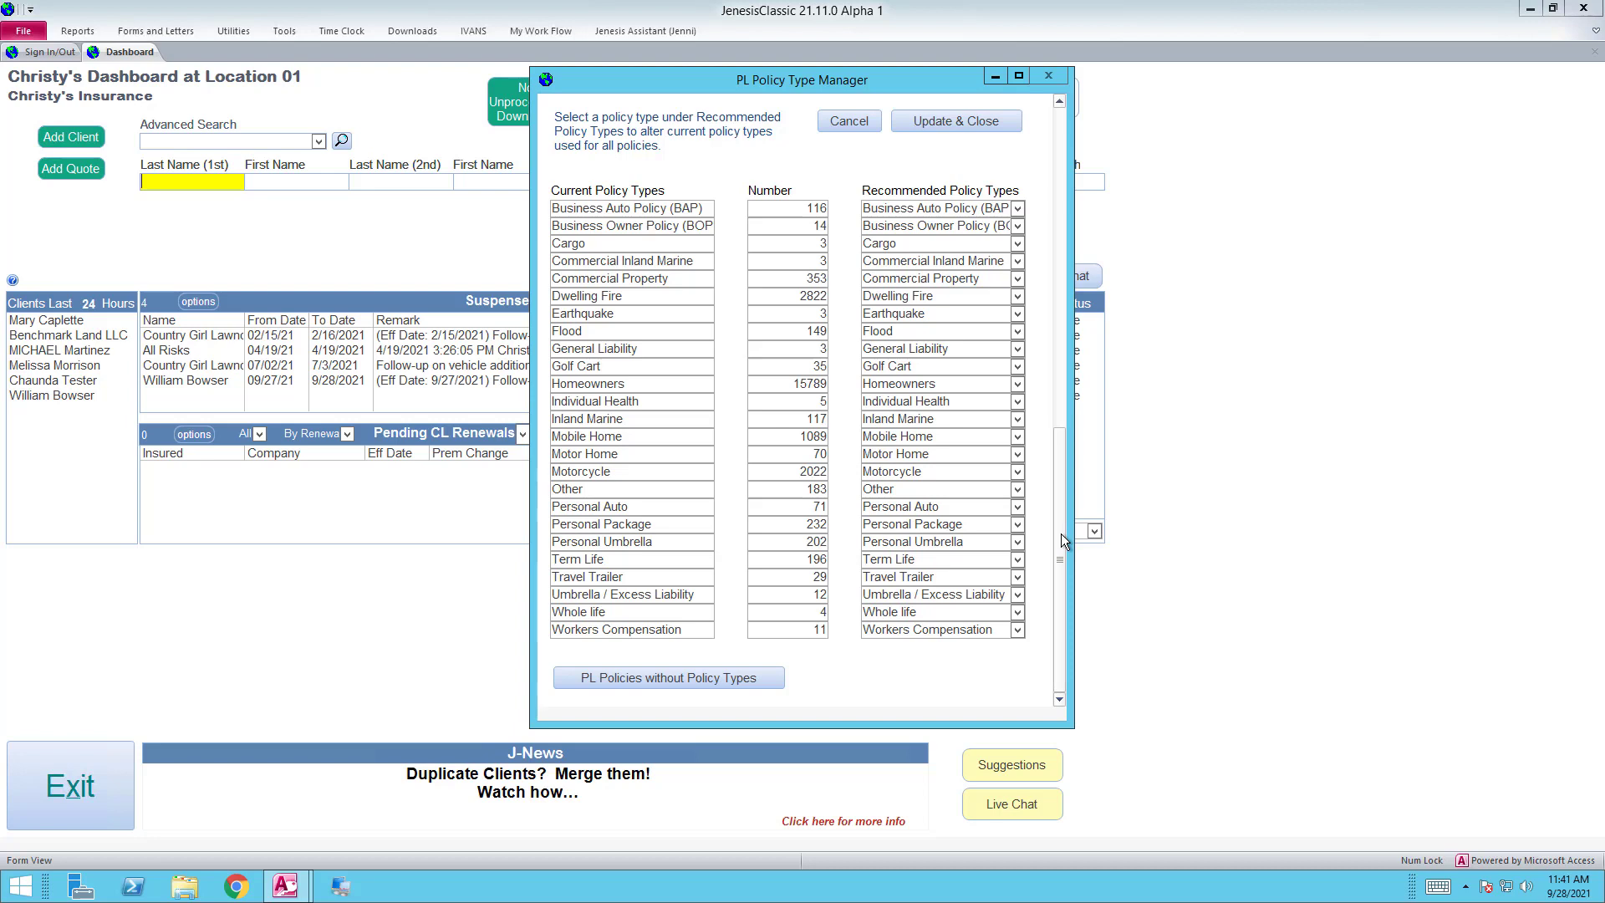
{"action": "left_click_drag", "start_coordinate": [1061, 534], "coordinate": [1087, 224]}
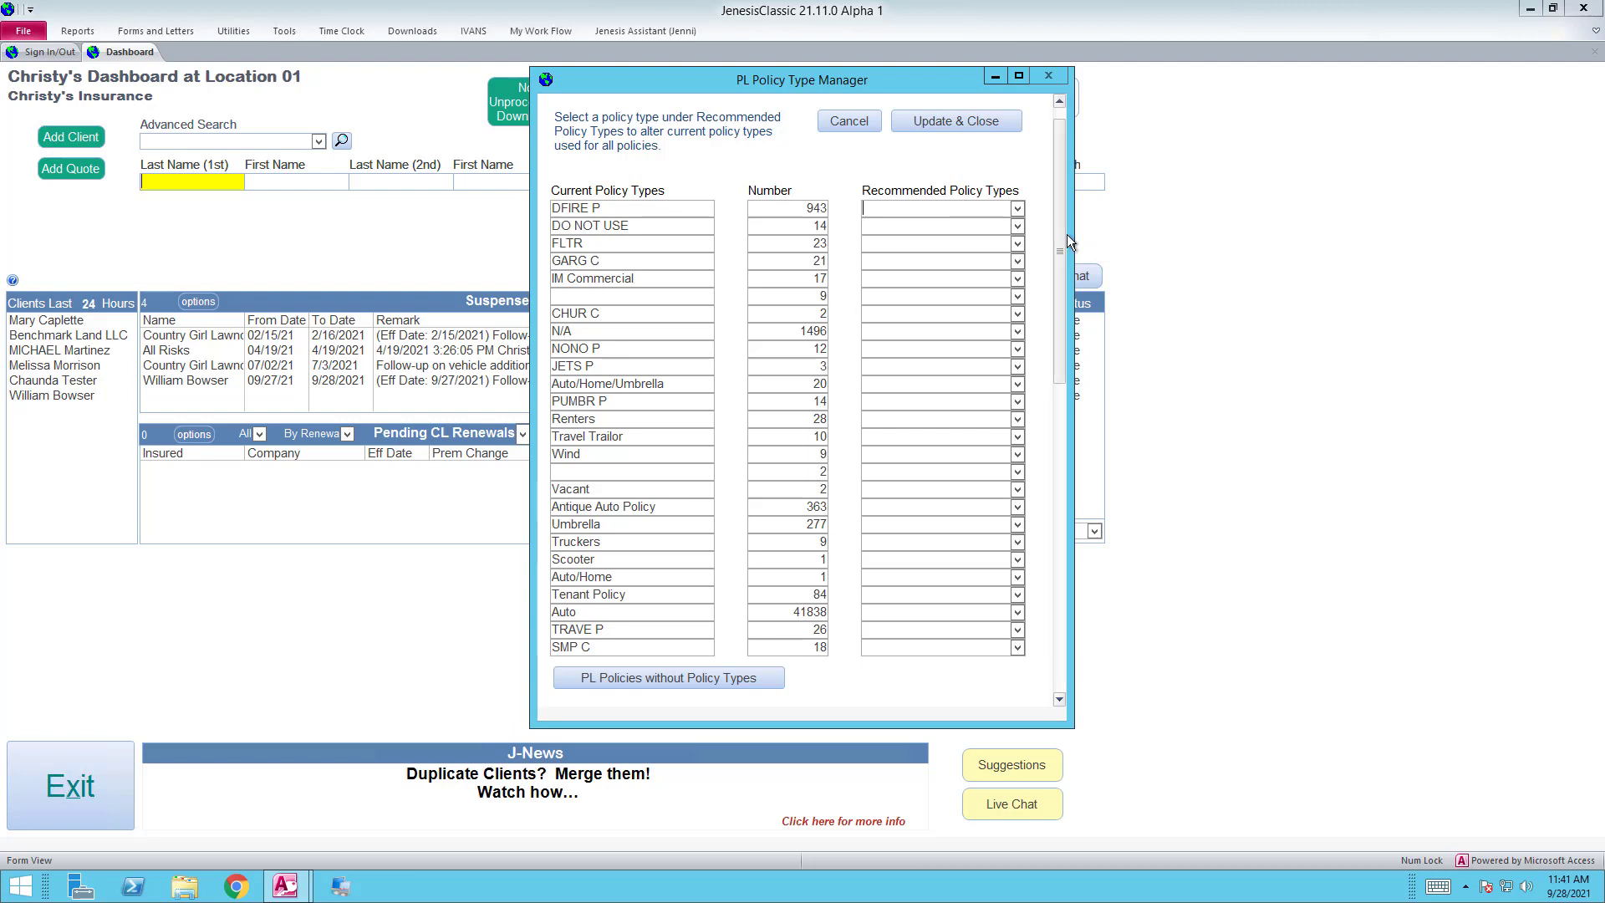
Set the recommended policy type to Homeowners for DFIRE P and to Commercial Inland Marine for IM Commercial.
{"action": "type", "text": "Homeowners"}
{"action": "key", "text": "Return"}
{"action": "left_click", "coordinate": [771, 277]}
{"action": "left_click", "coordinate": [899, 281]}
{"action": "left_click", "coordinate": [1016, 281]}
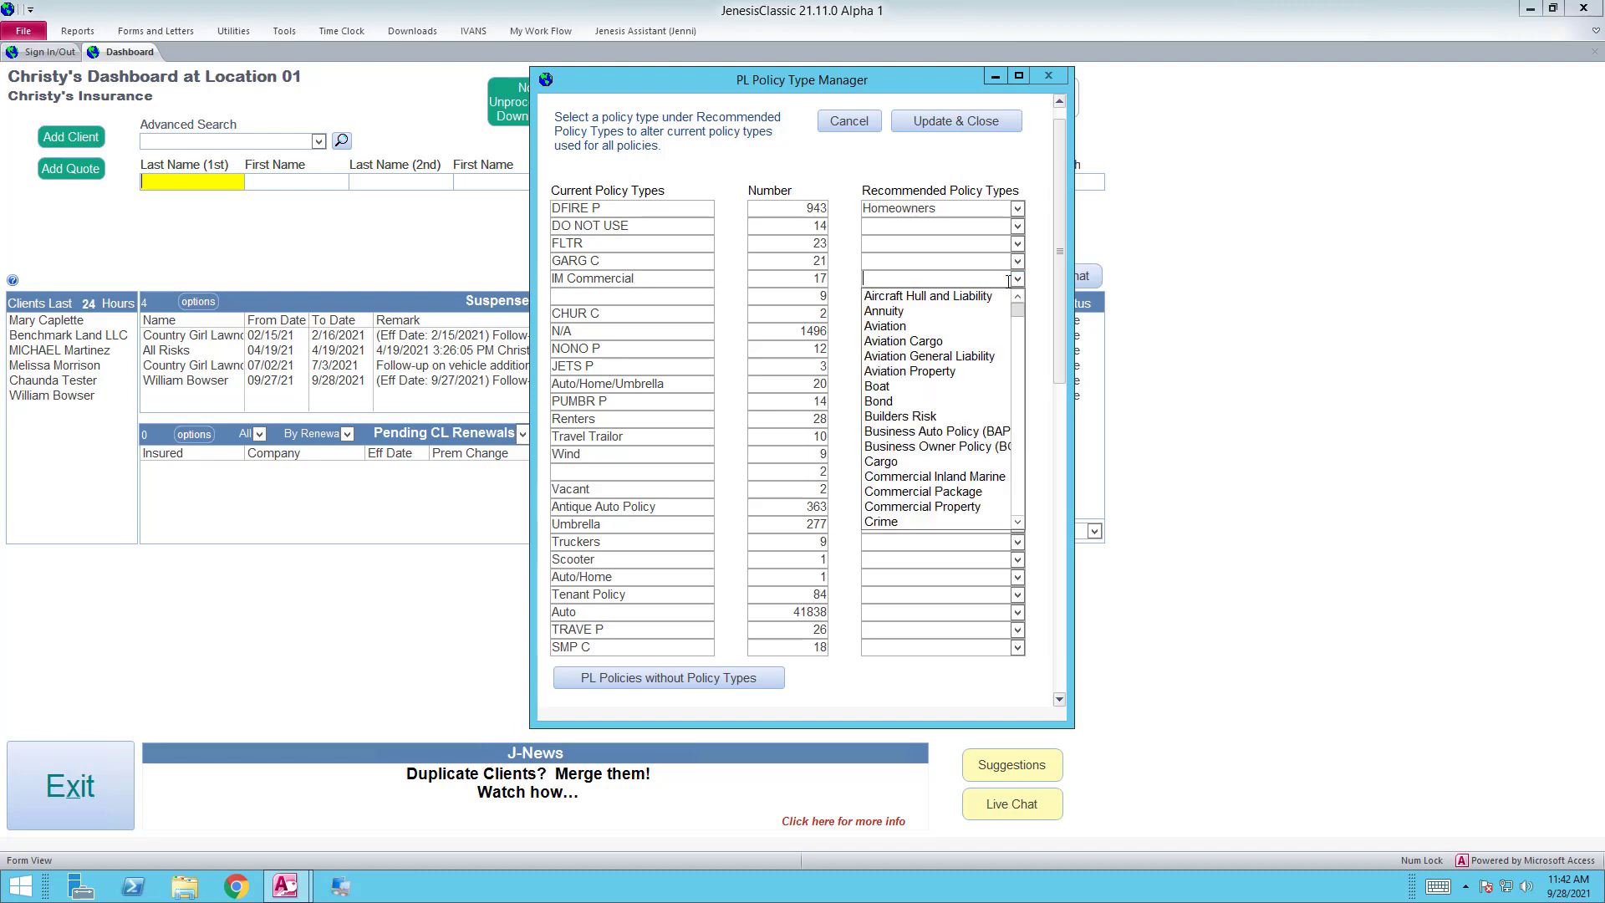
{"action": "type", "text": "Individual Health"}
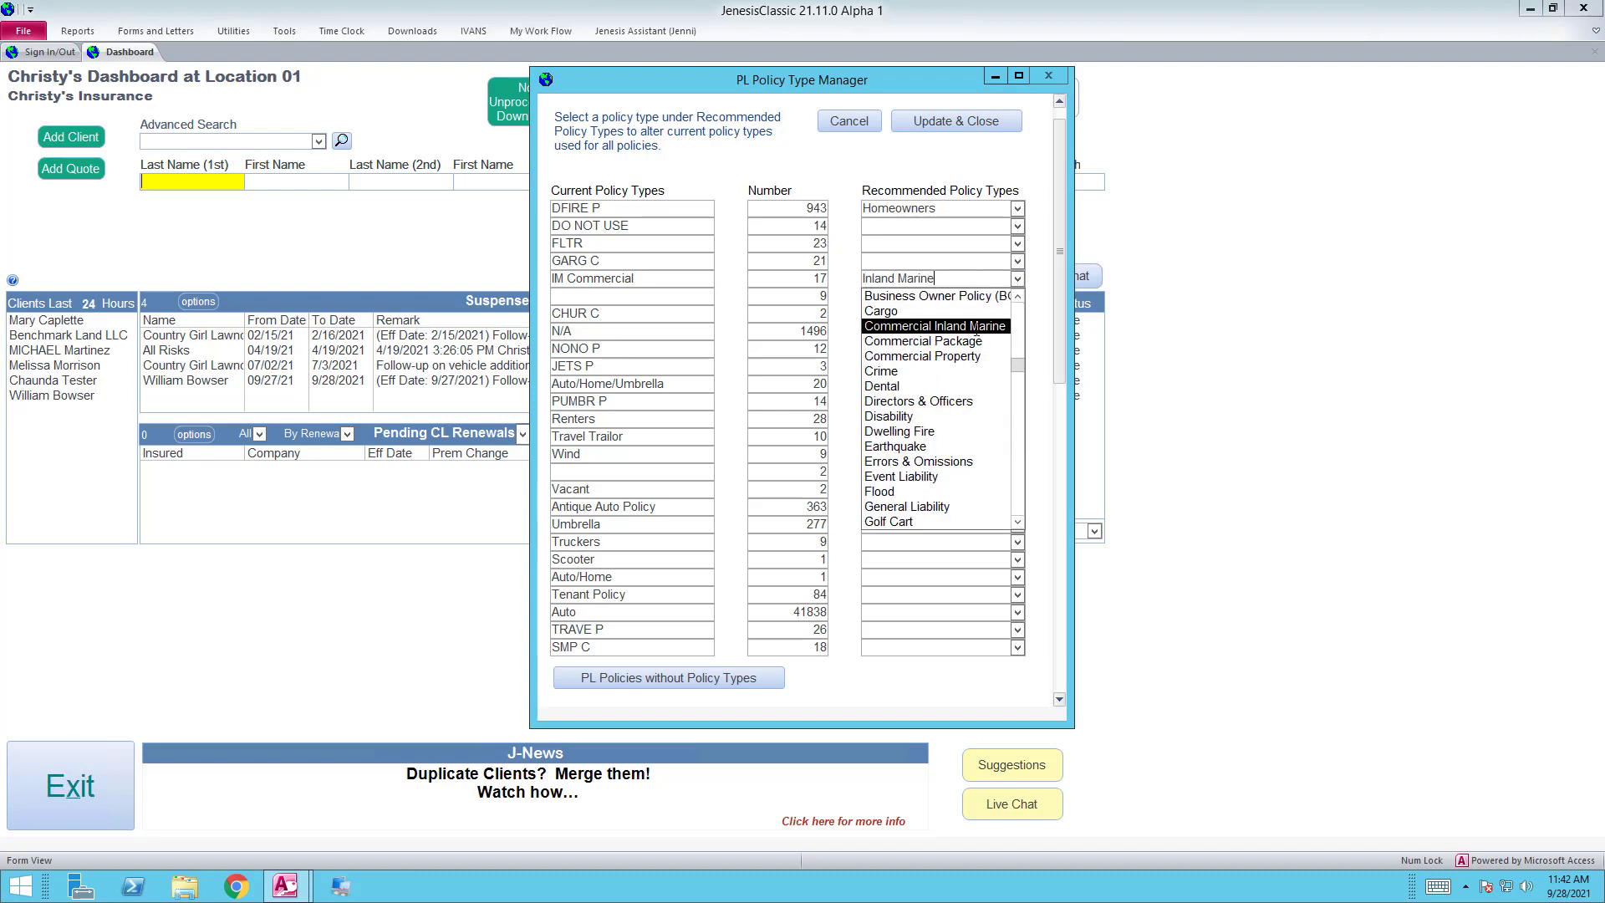
{"action": "left_click", "coordinate": [975, 326]}
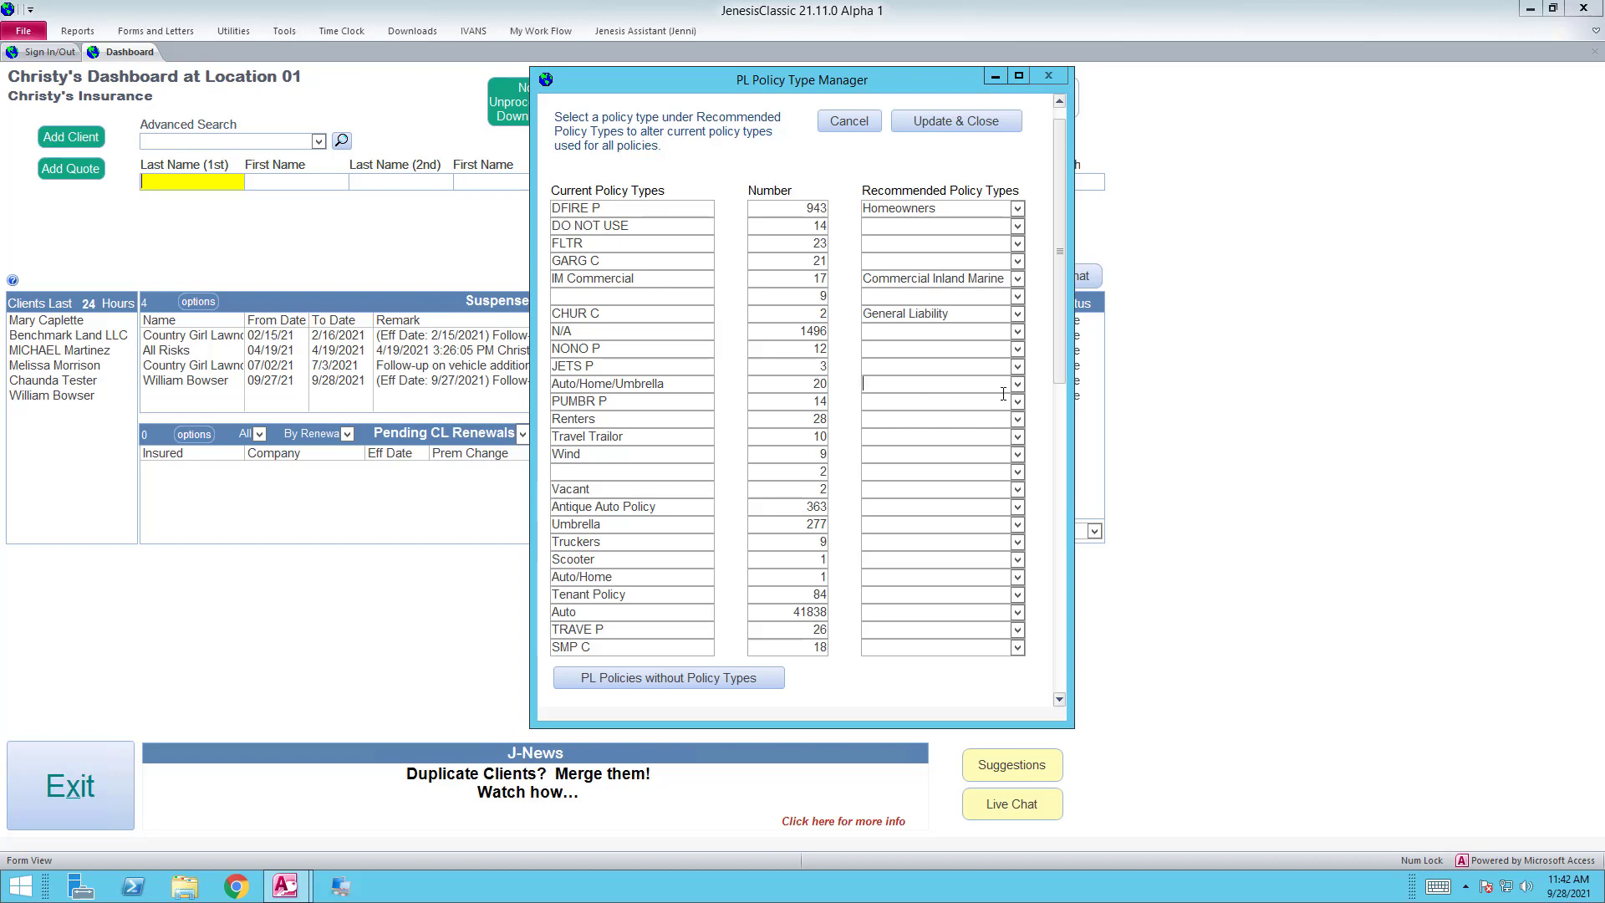
Assign the recommended types Personal Package to Auto/Home/Umbrella, Homeowners to Renters, and Travel Trailer to Travel Trailor.
{"action": "left_click", "coordinate": [1017, 384]}
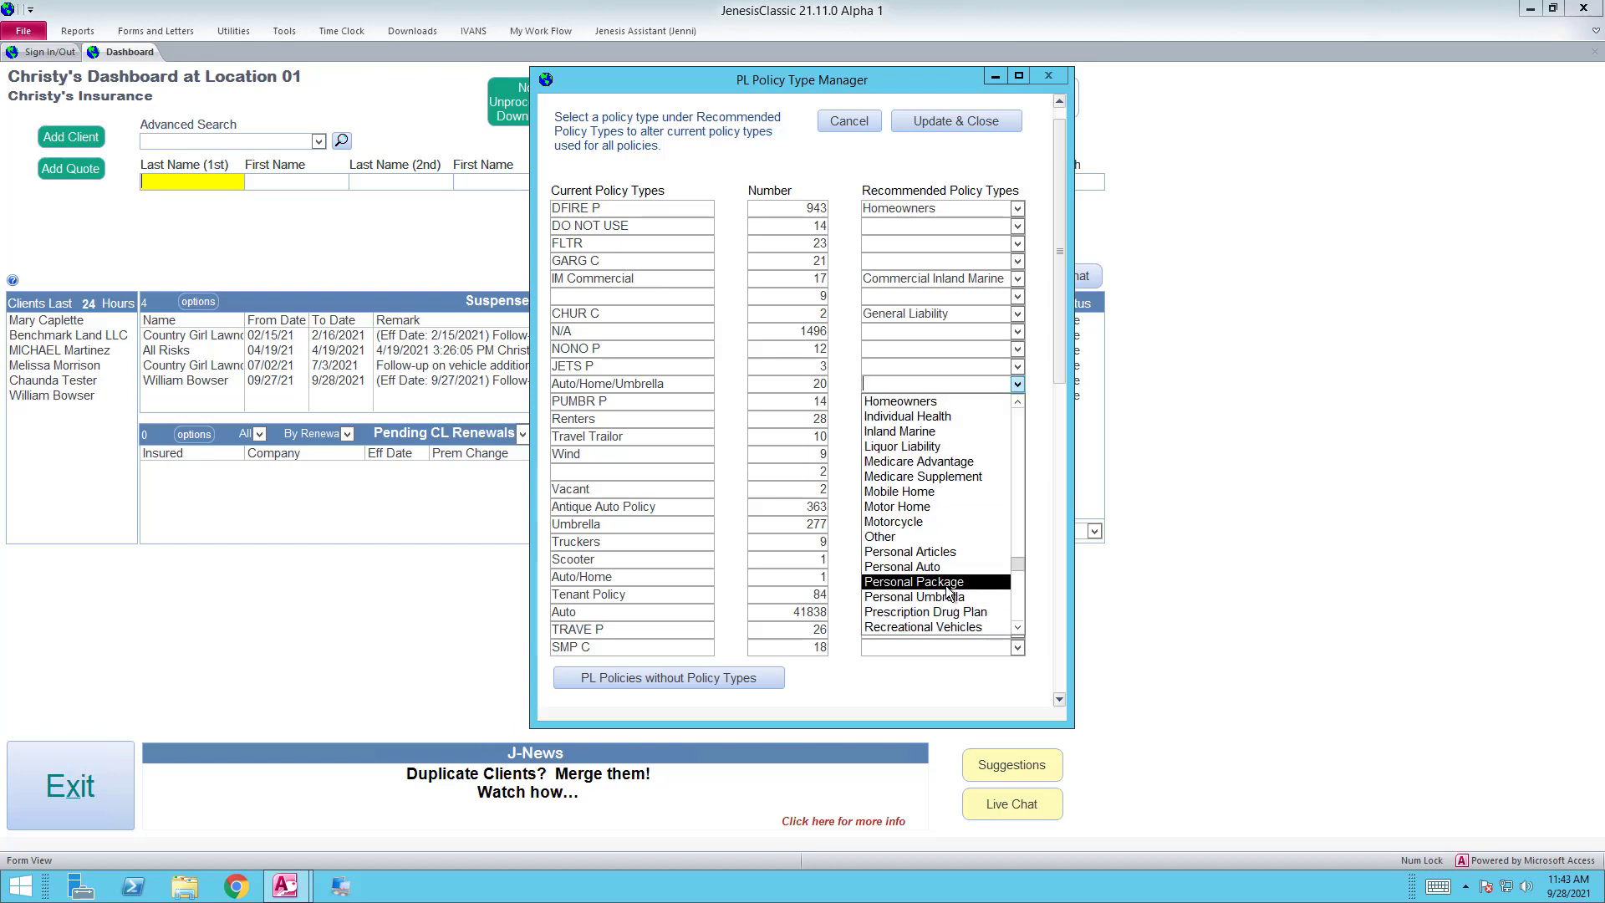
{"action": "left_click", "coordinate": [948, 589]}
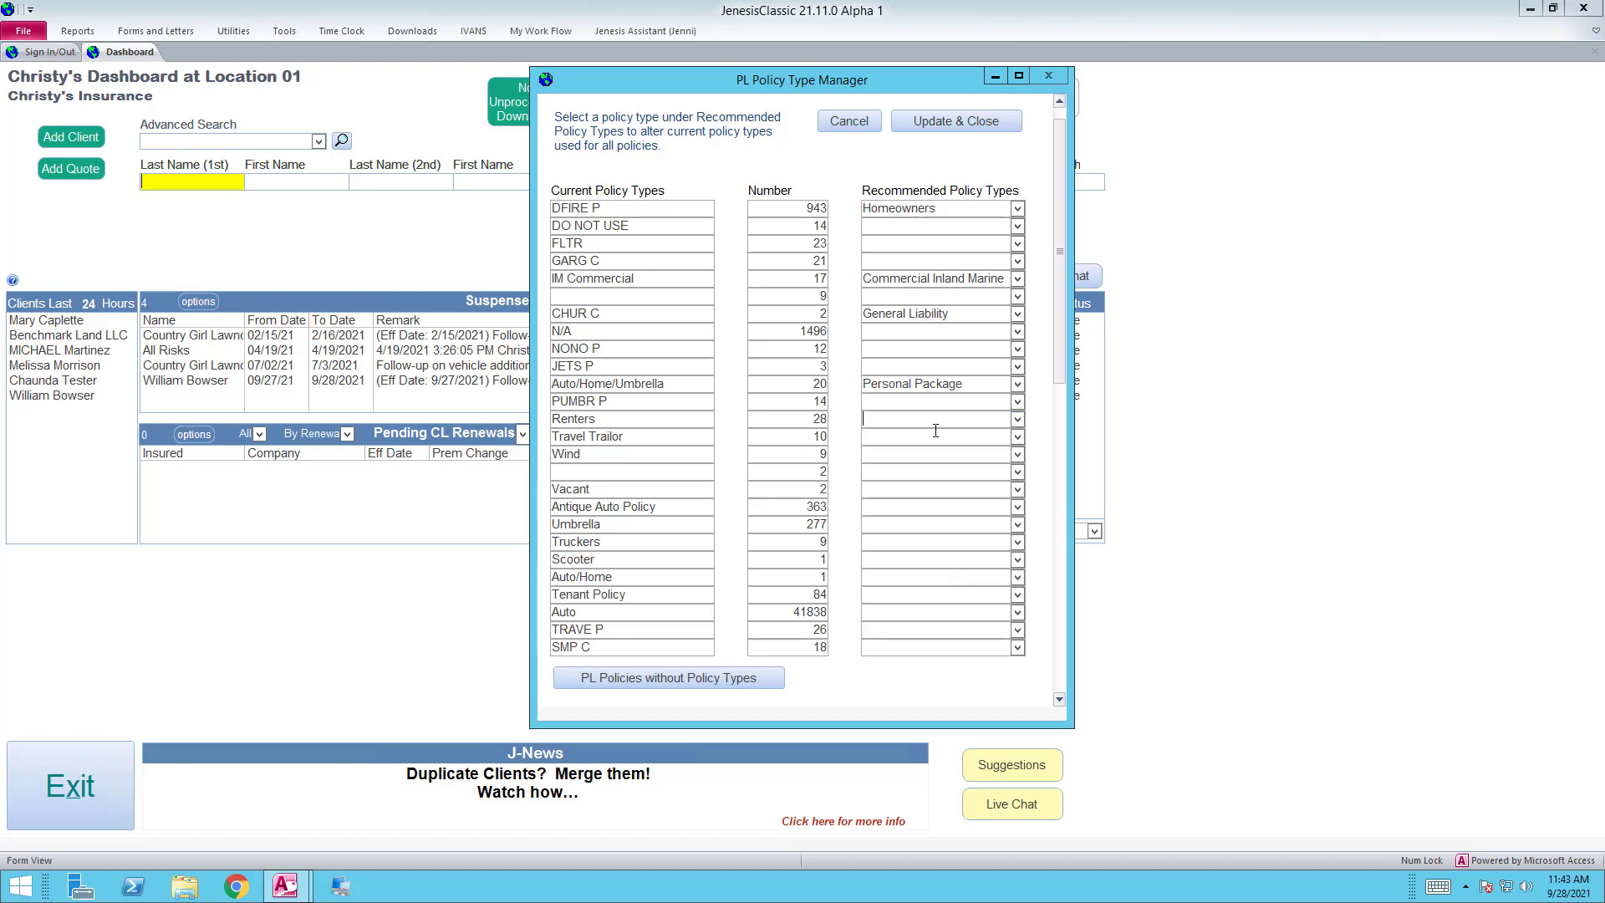
{"action": "type", "text": "Homeowners"}
{"action": "key", "text": "Tab"}
{"action": "left_click", "coordinate": [1017, 436]}
{"action": "scroll", "coordinate": [972, 620], "scroll_direction": "down", "scroll_amount": 5}
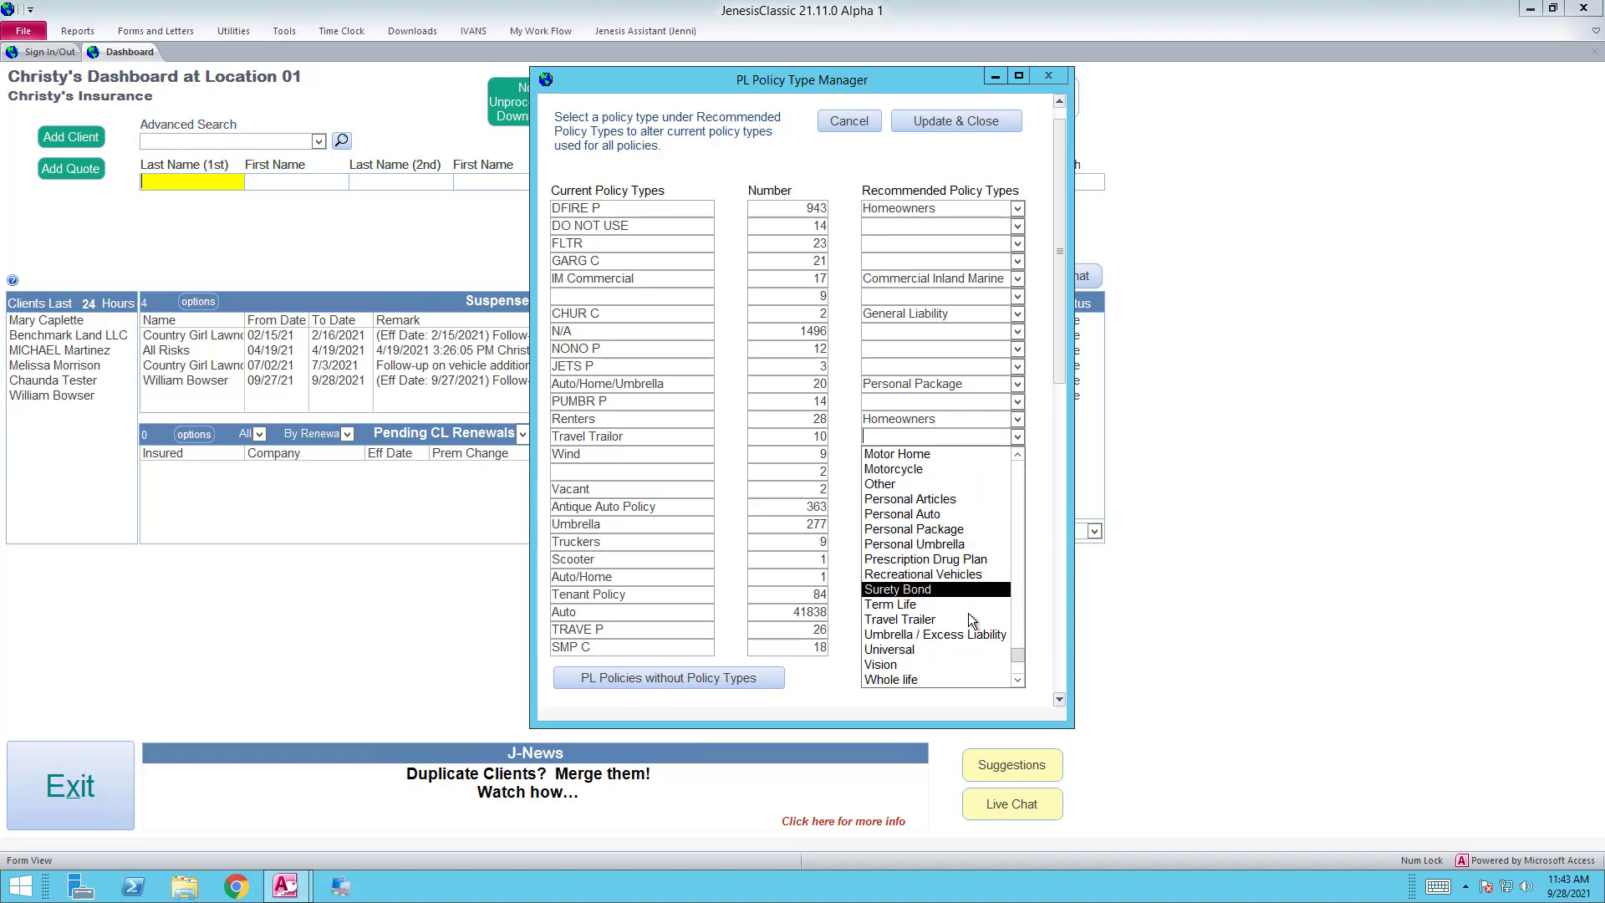
{"action": "left_click", "coordinate": [970, 620]}
Set the recommended policy type for Antique Auto Policy to Personal Auto.
{"action": "left_click", "coordinate": [905, 505]}
{"action": "type", "text": "A"}
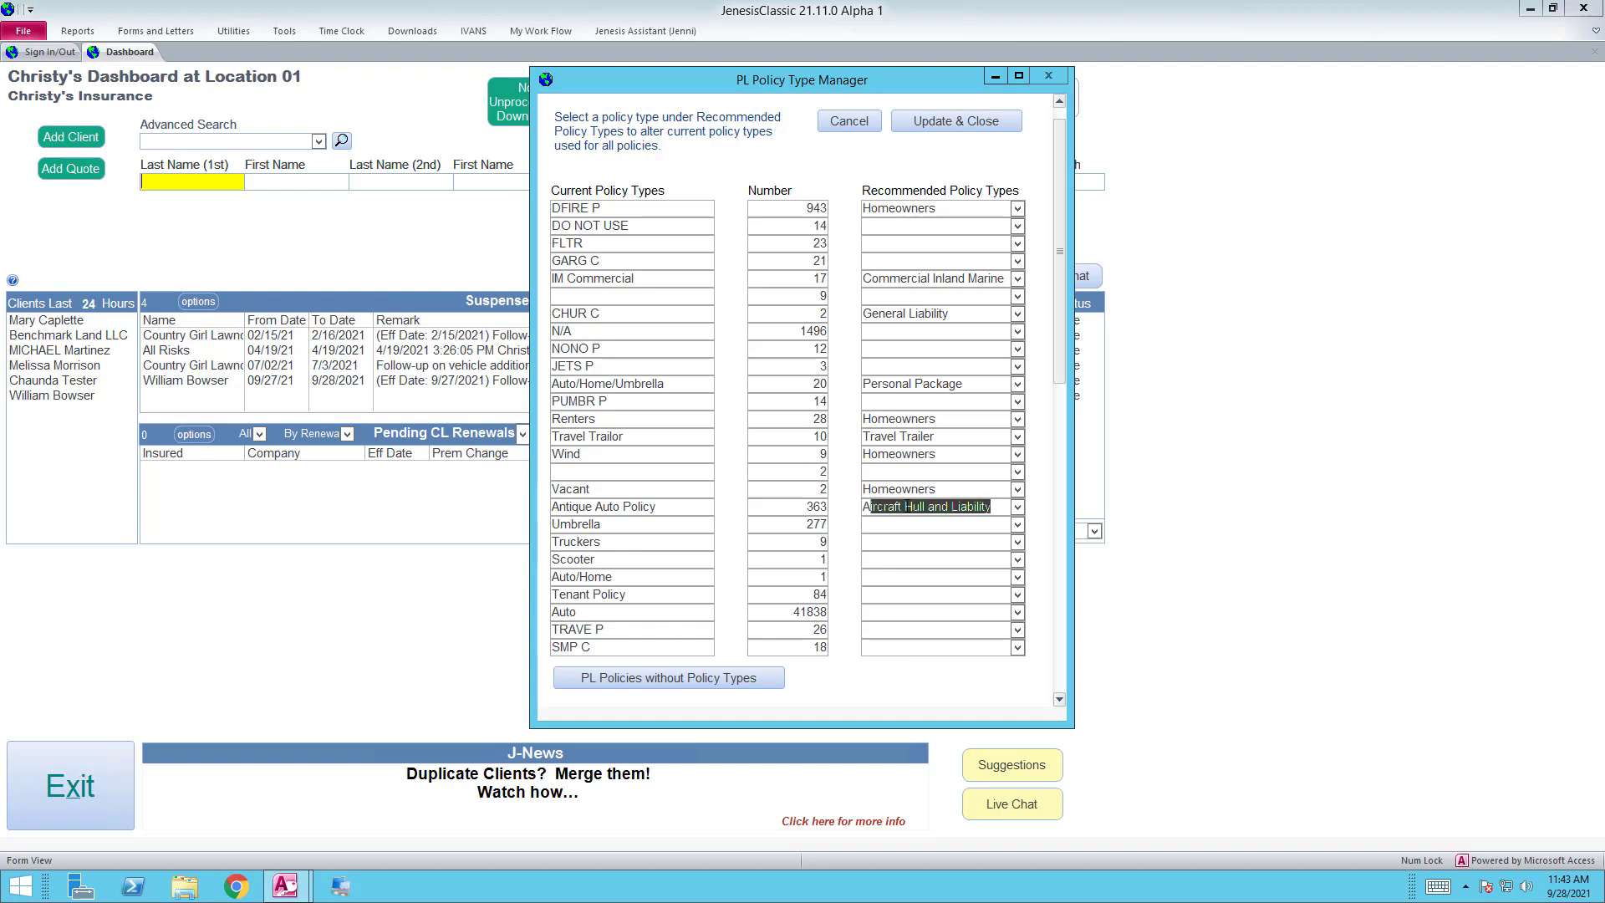
{"action": "key", "text": "BackSpace"}
{"action": "key", "text": "BackSpace"}
{"action": "type", "text": "Pe"}
Set the recommended type for Umbrella to Umbrella / Excess Liability, and apply the personal lines policy type updates.
{"action": "left_click", "coordinate": [892, 526]}
{"action": "type", "text": "Umbrella / Excess Liability"}
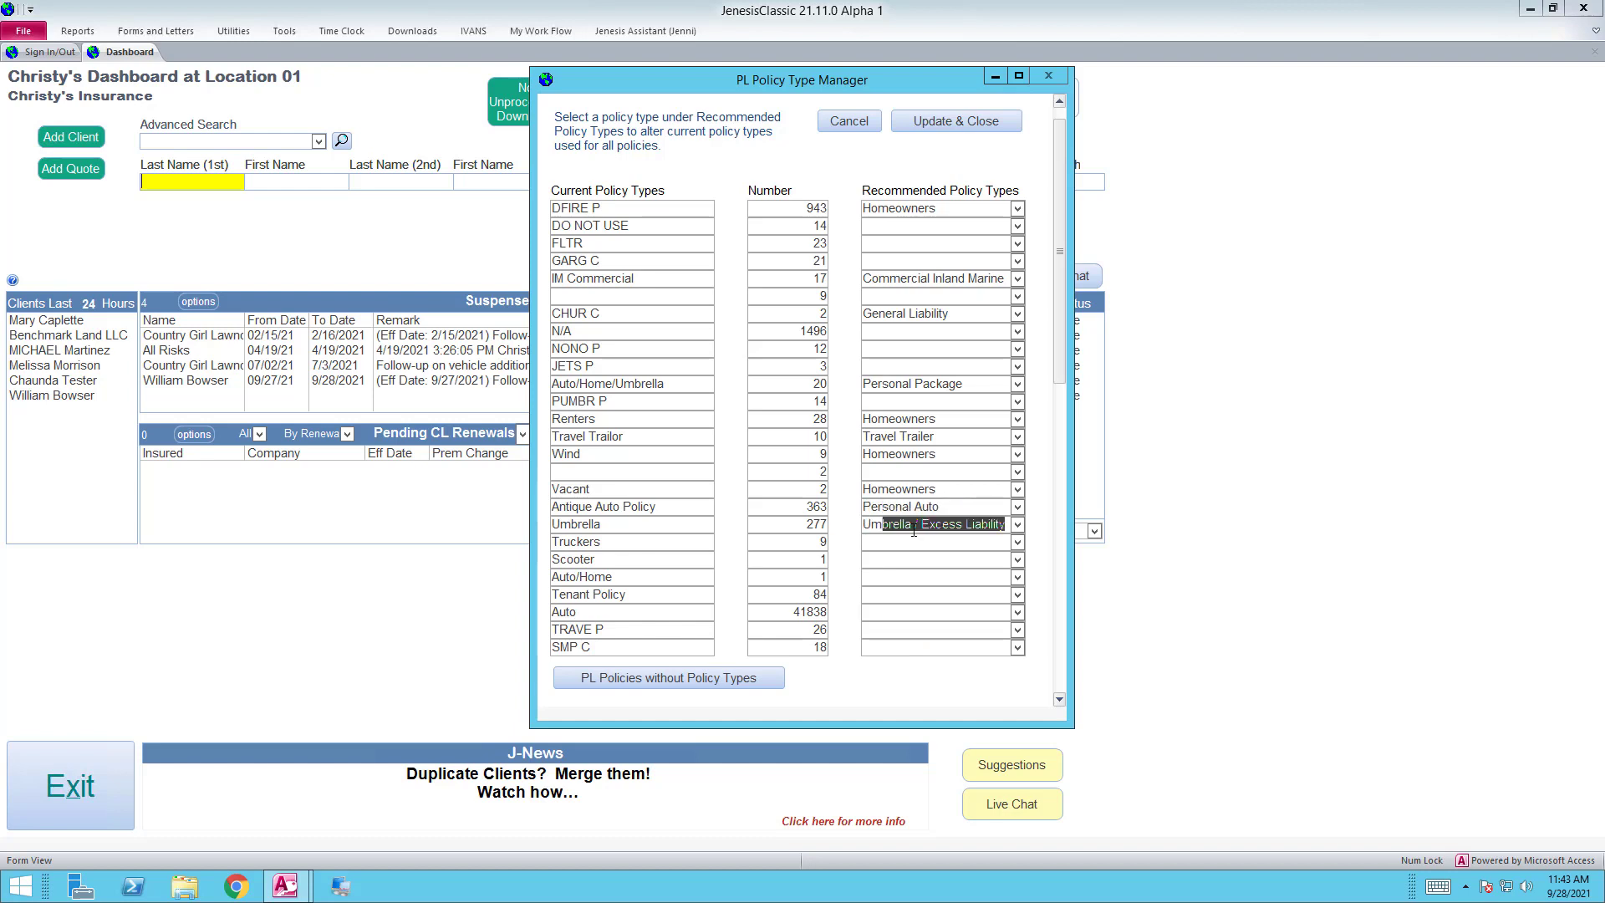
{"action": "key", "text": "Tab"}
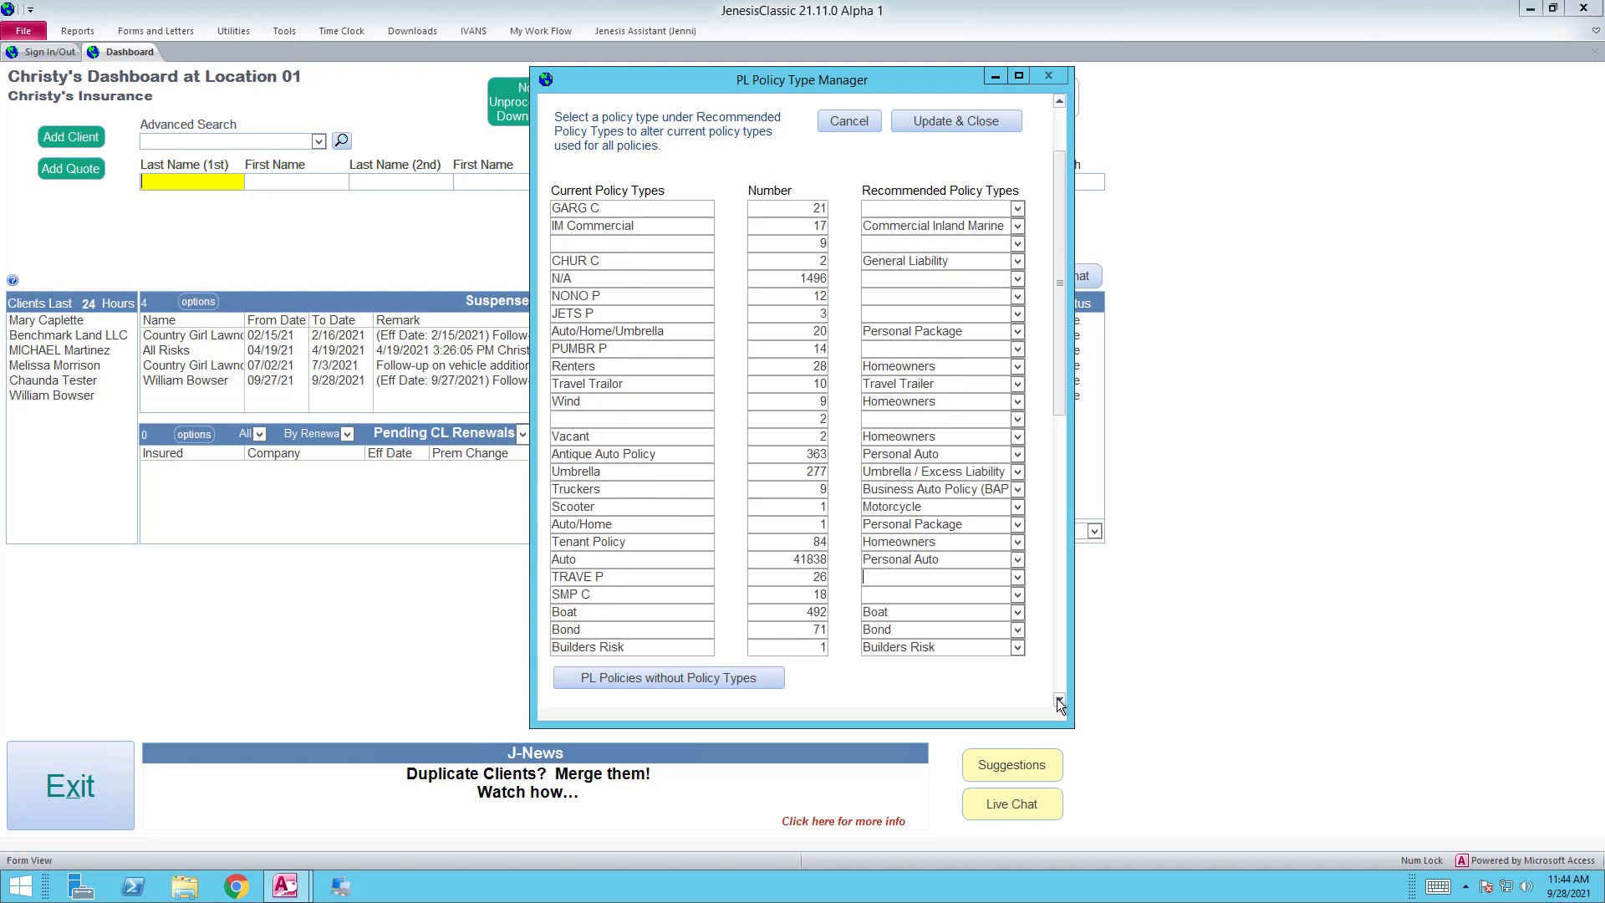
{"action": "left_click", "coordinate": [1059, 699]}
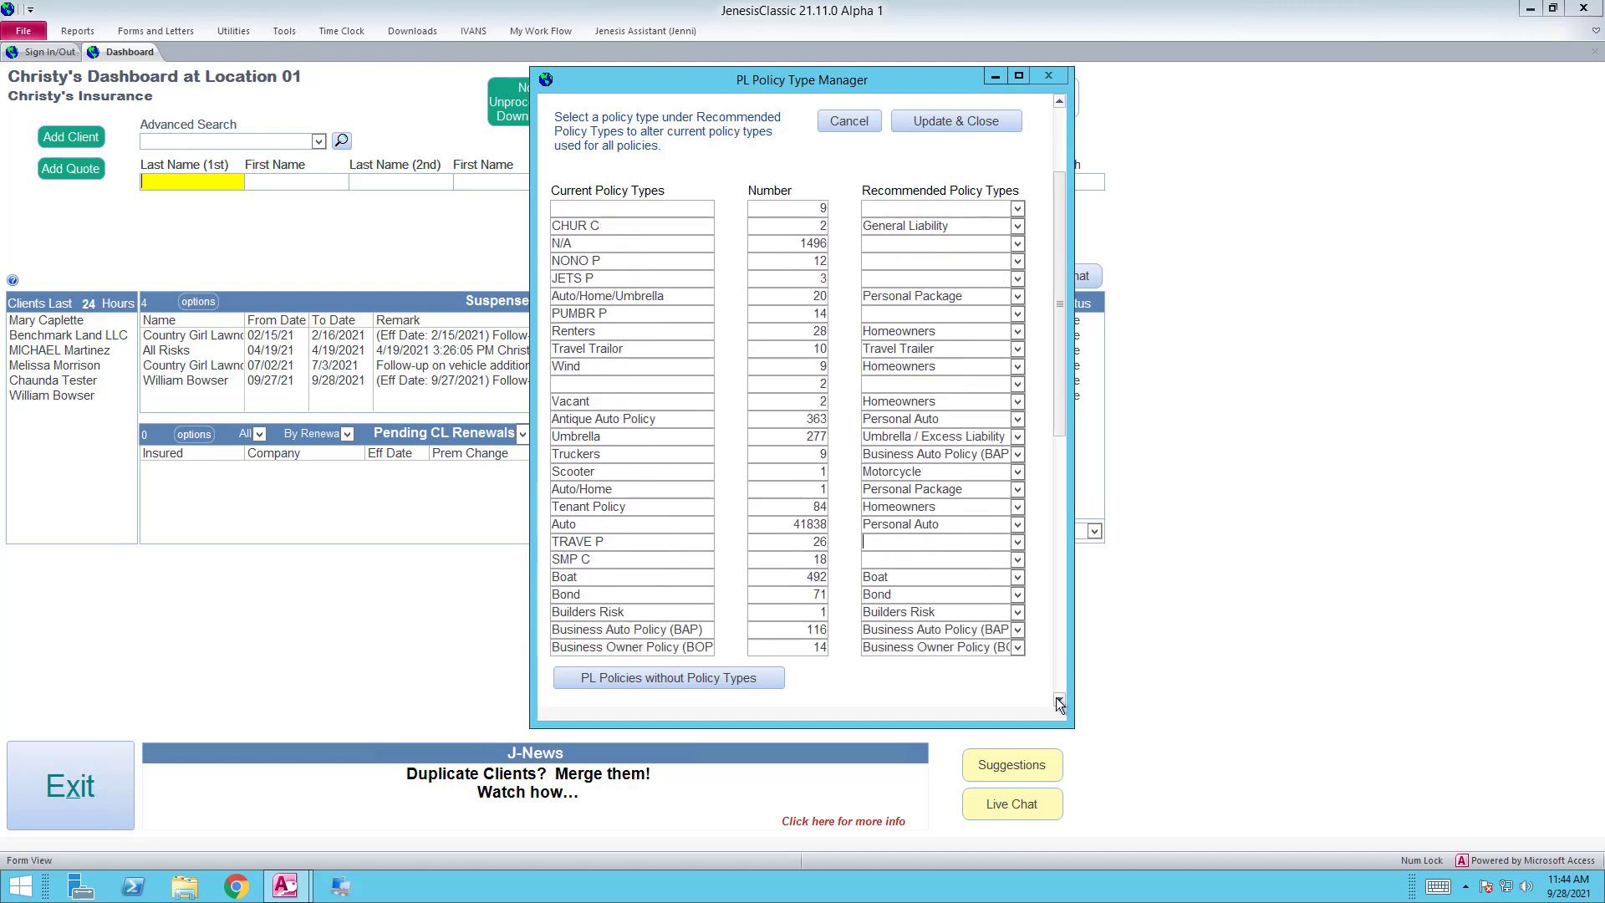
{"action": "left_click", "coordinate": [941, 126]}
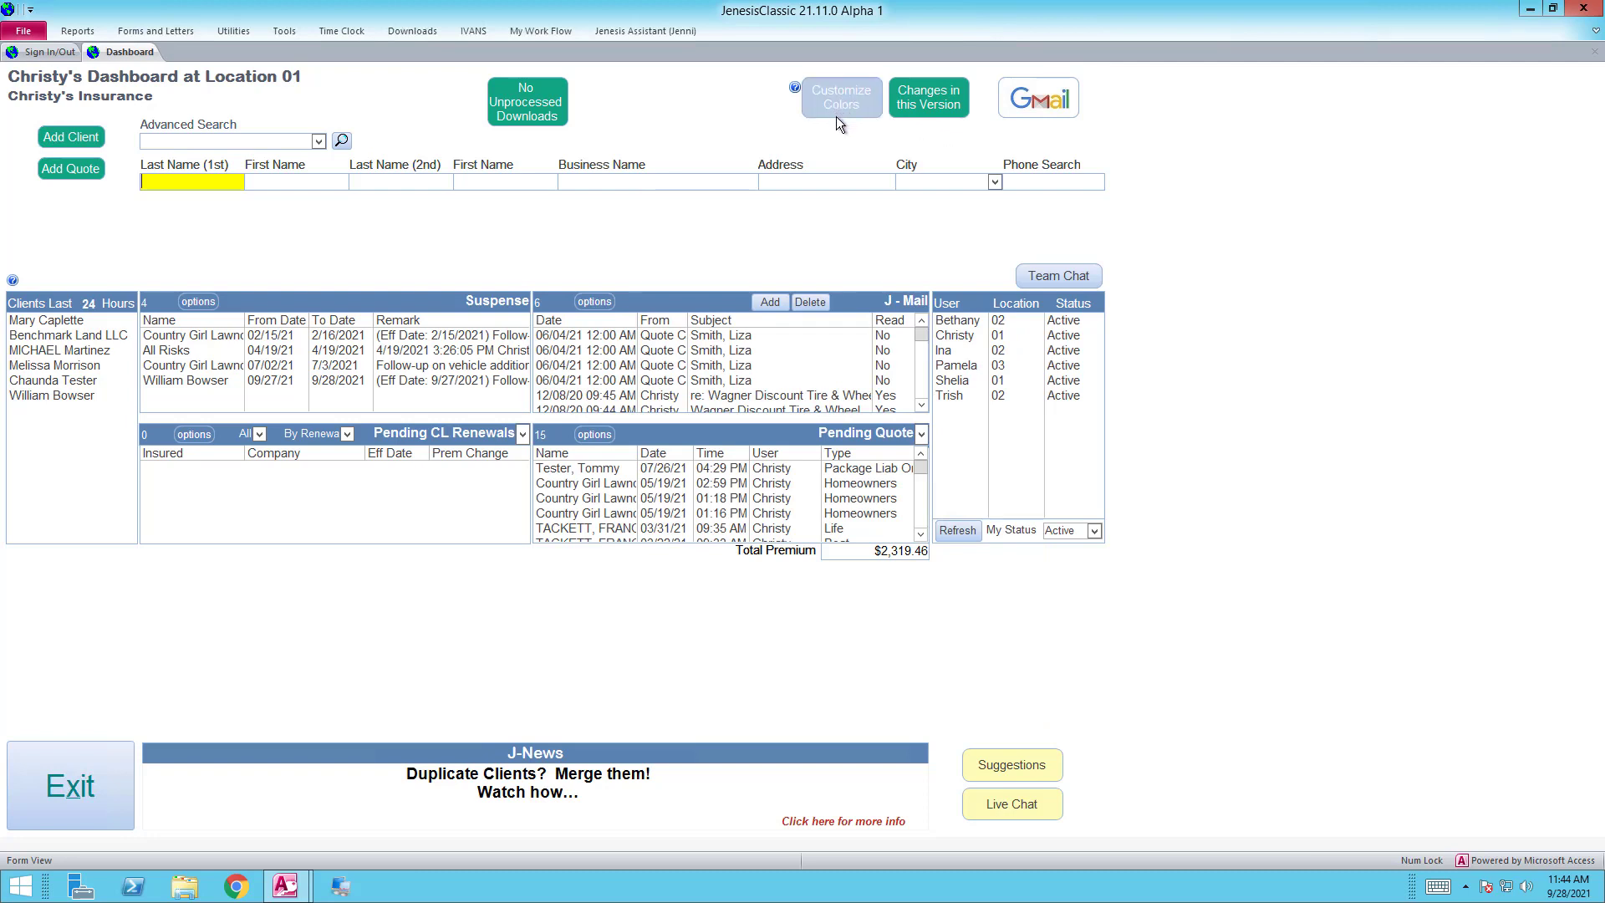
View the Personal Lines Production Report by Policy Type for the date range All, and return to the dashboard.
{"action": "left_click", "coordinate": [76, 34]}
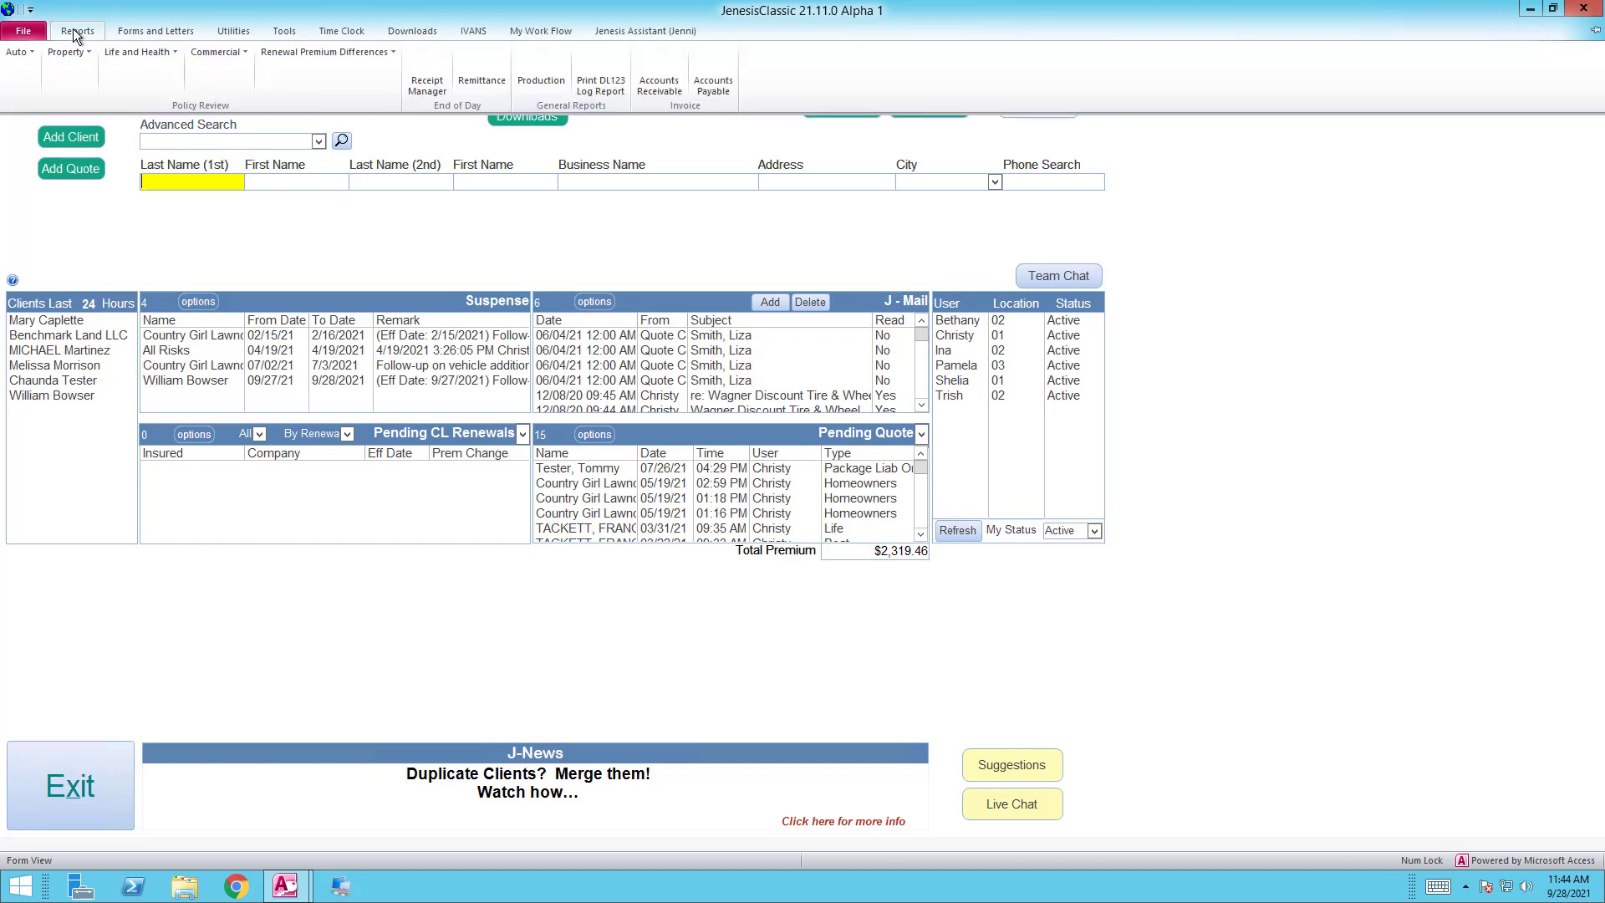
{"action": "left_click", "coordinate": [548, 87]}
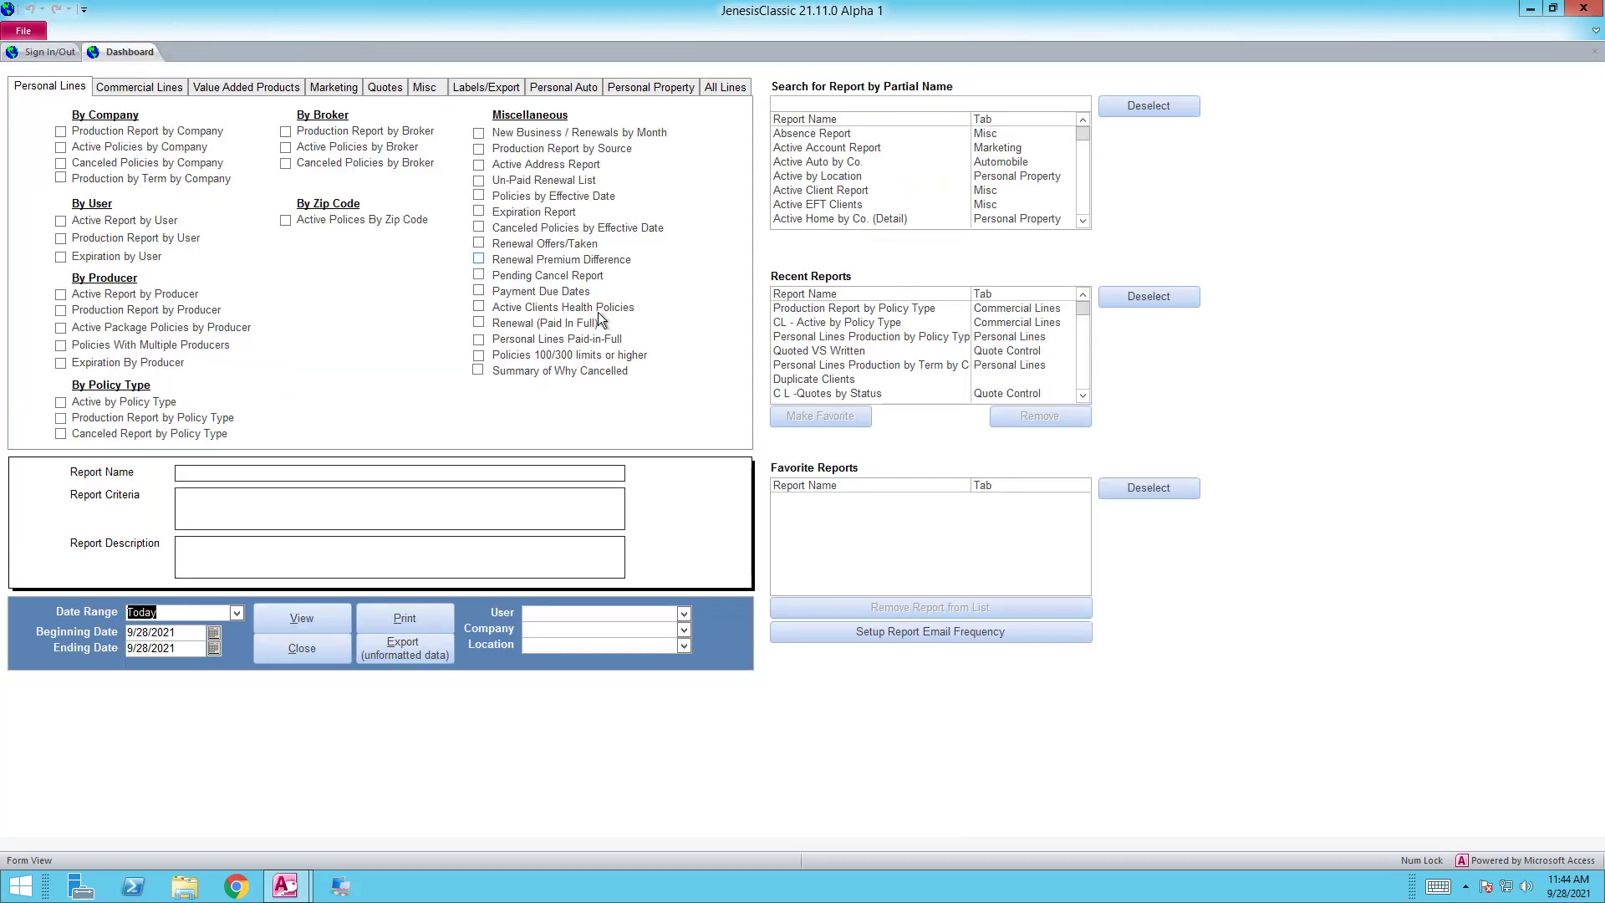
{"action": "left_click", "coordinate": [60, 418]}
{"action": "left_click", "coordinate": [237, 616]}
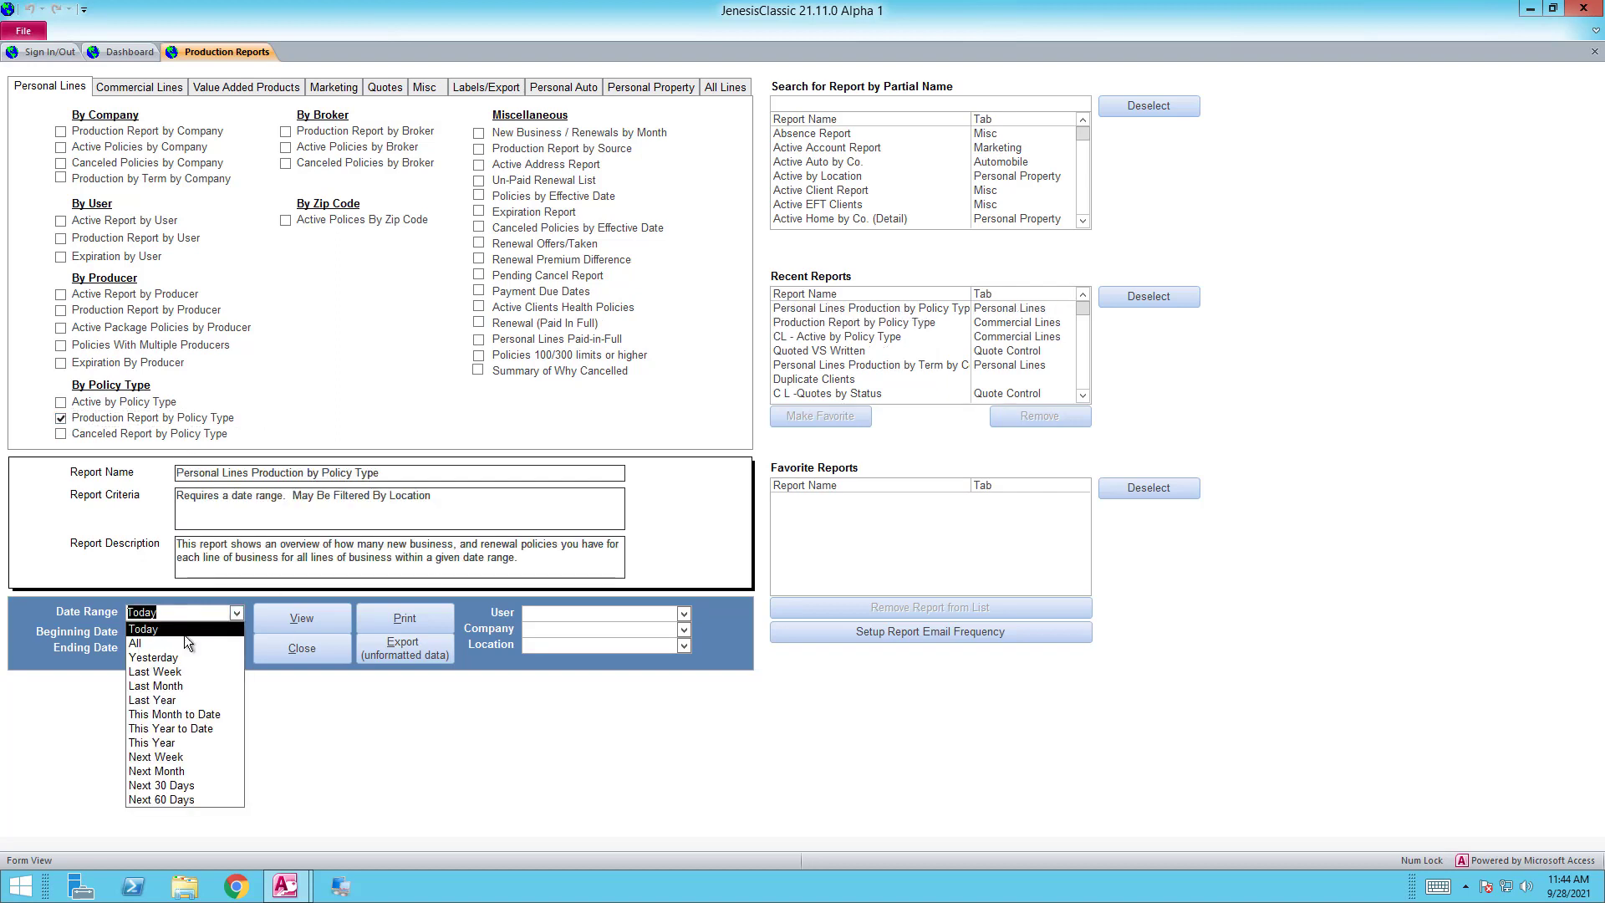
{"action": "left_click", "coordinate": [138, 626]}
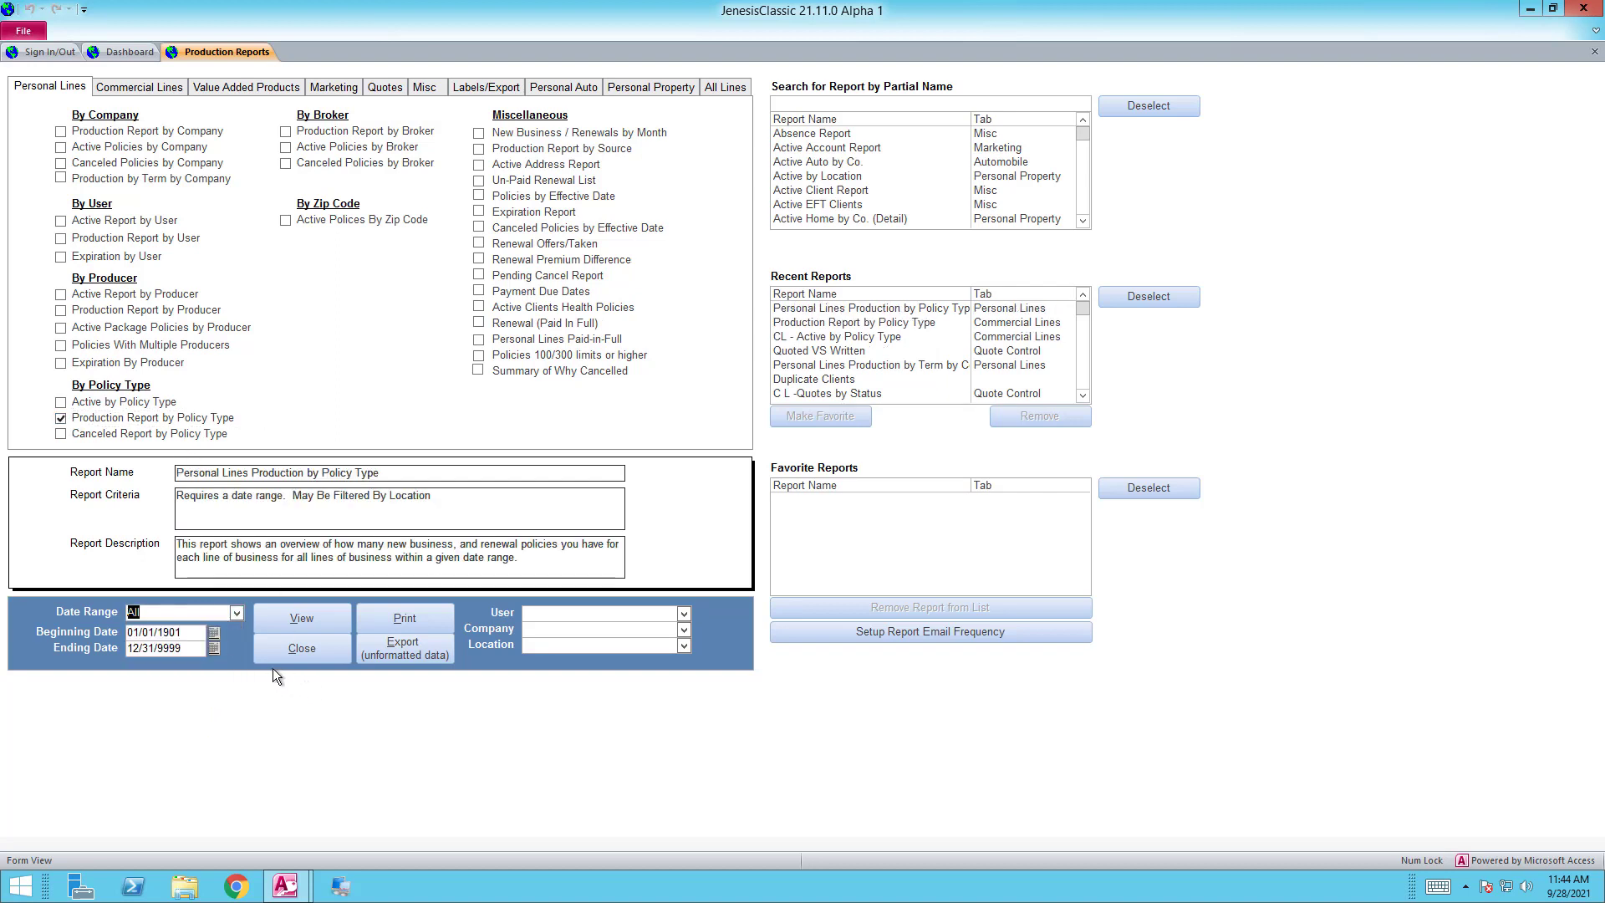
{"action": "left_click", "coordinate": [311, 620]}
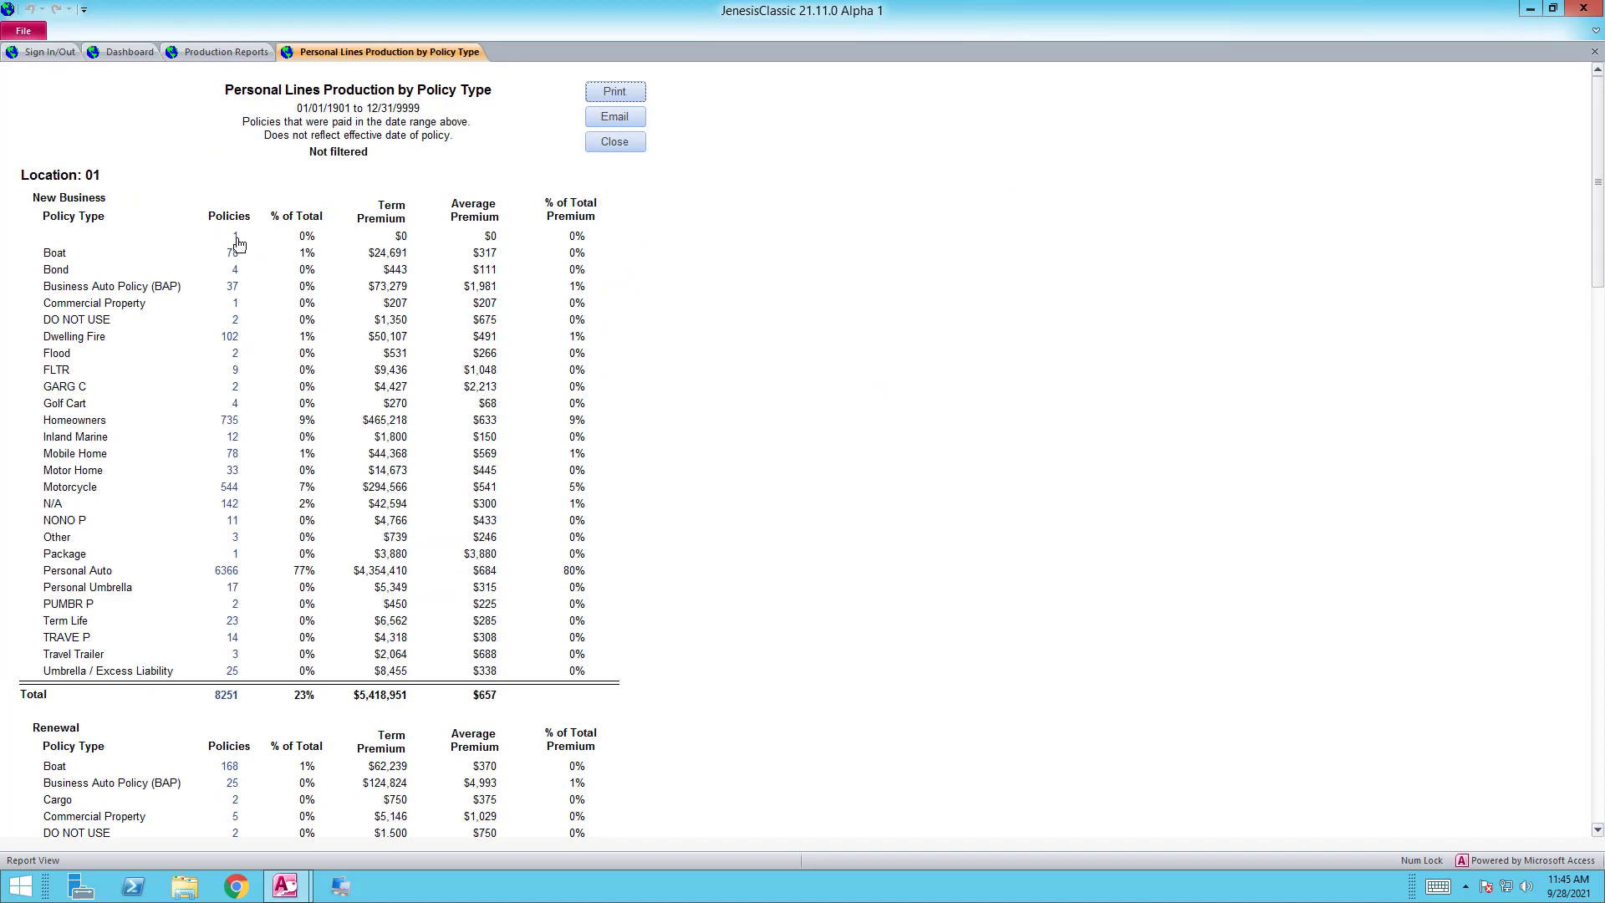
{"action": "key", "text": "Escape"}
{"action": "left_click", "coordinate": [272, 645]}
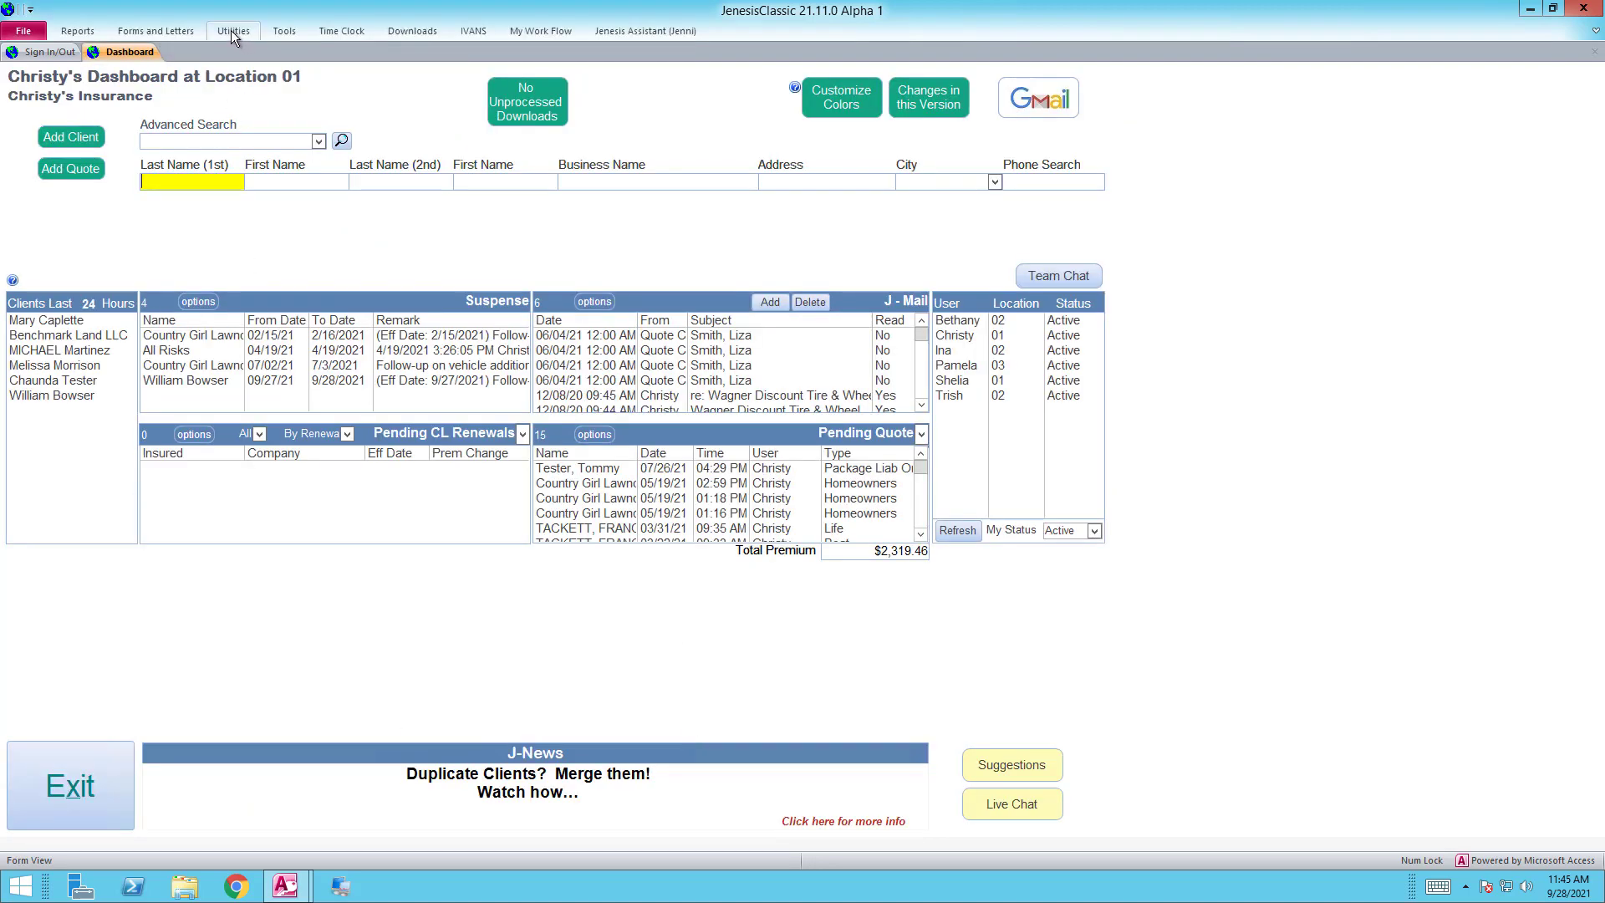
Open the commercial lines (CL) policy type manager and set the recommended type for Business Auto to Business Auto Policy (BAP).
{"action": "left_click", "coordinate": [232, 30]}
{"action": "left_click", "coordinate": [288, 85]}
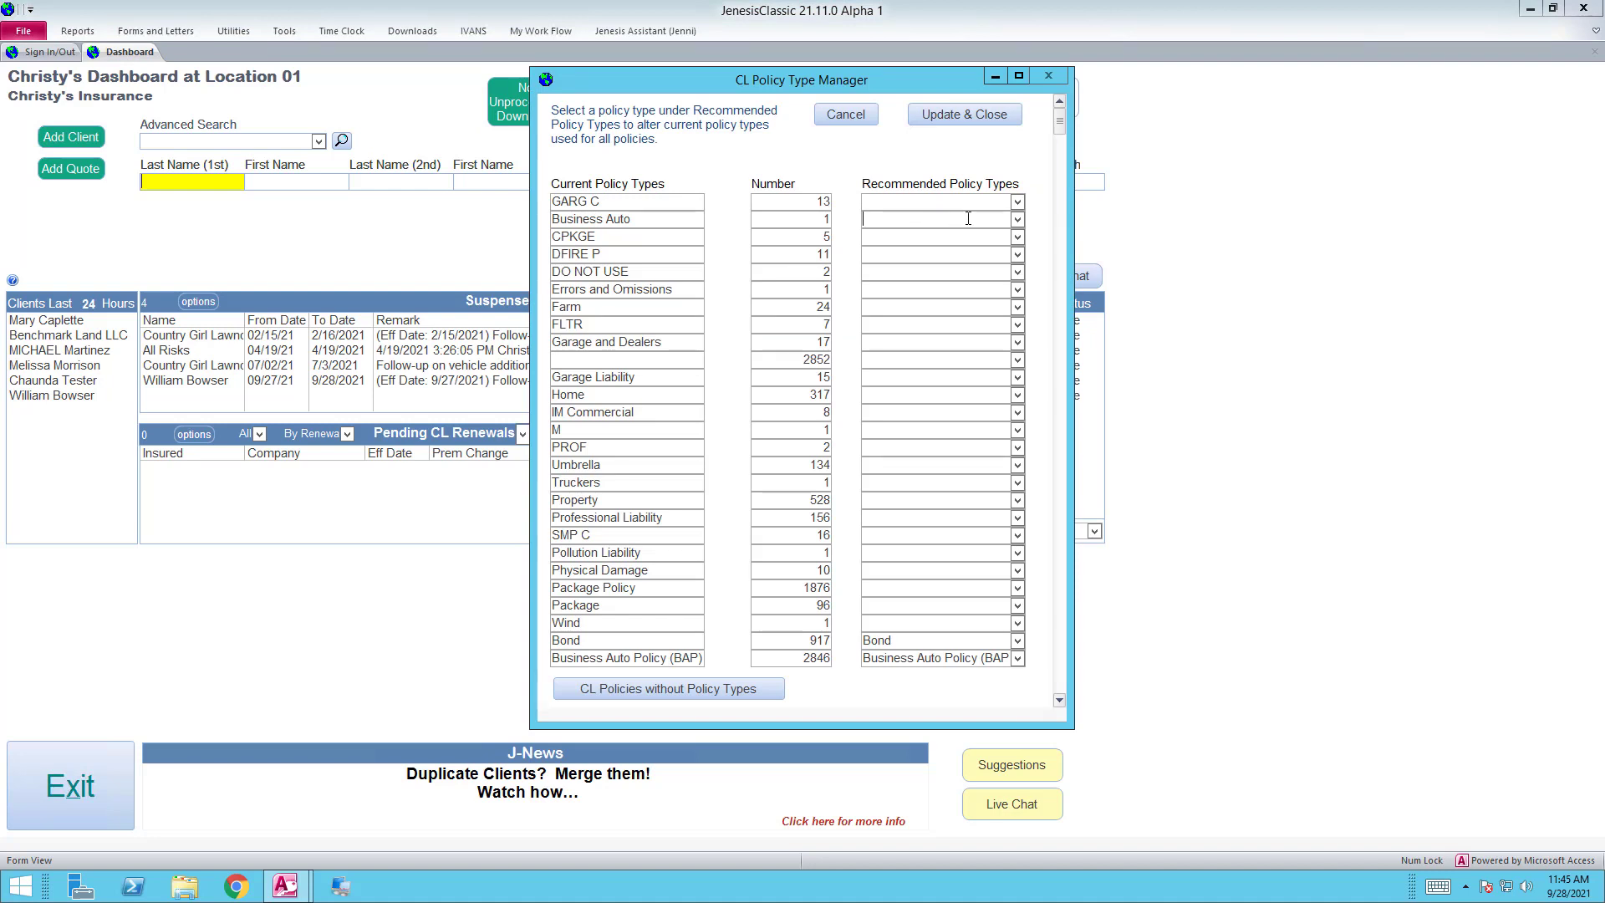
{"action": "type", "text": "Business Auto Policy (BAP"}
{"action": "key", "text": "Return"}
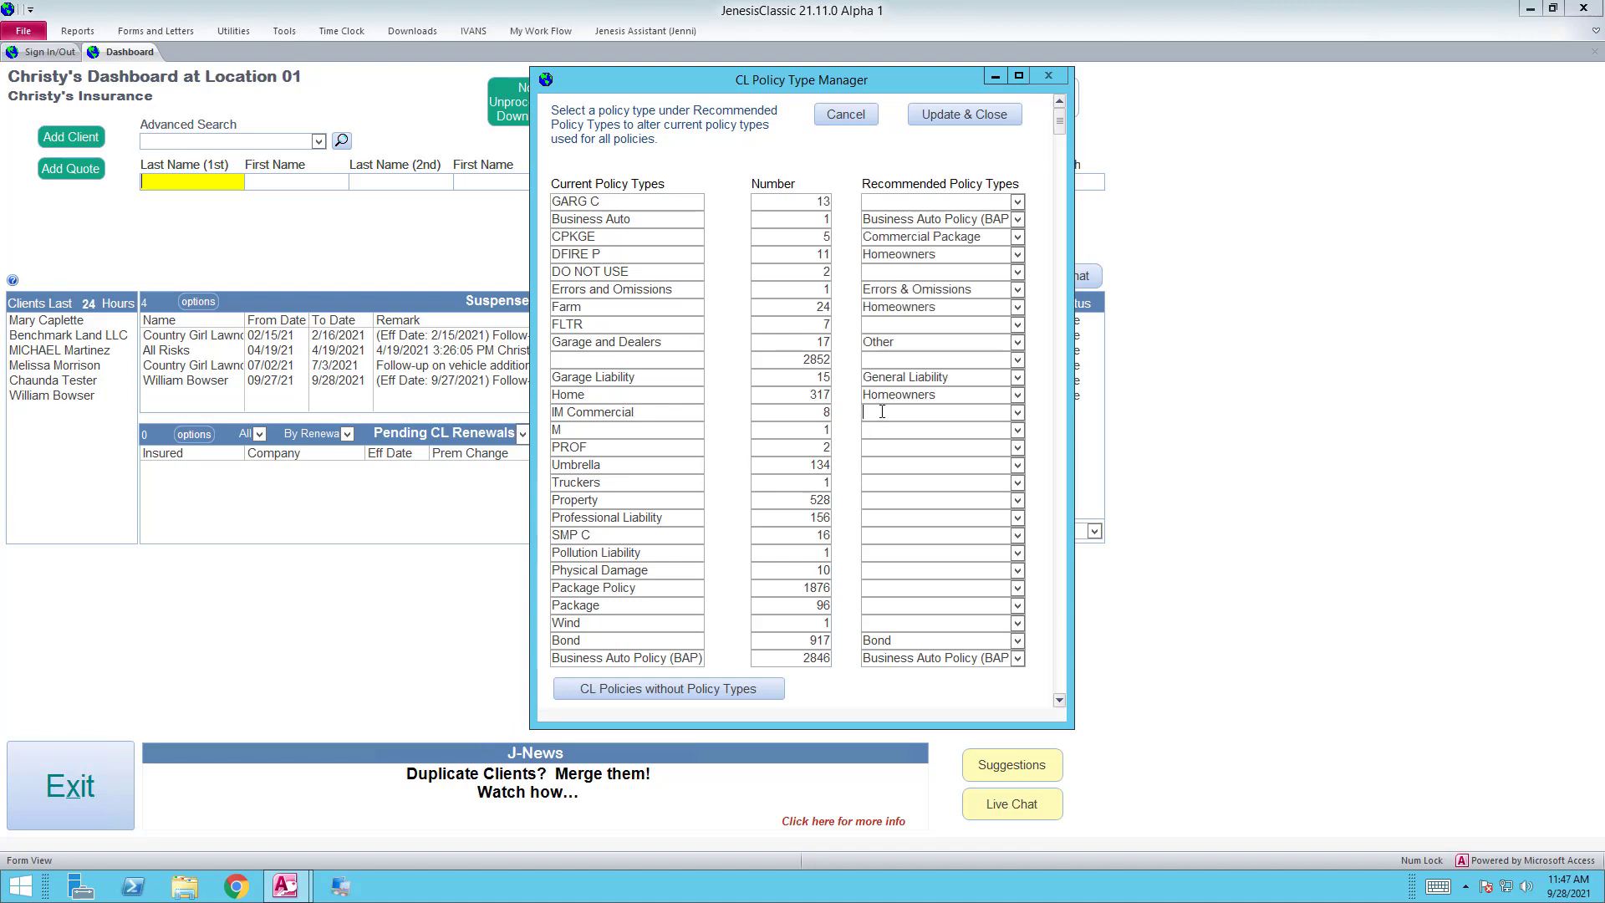
Set the recommended type for IM Commercial to Commercial Inland Marine, and apply the commercial policy type updates.
{"action": "left_click", "coordinate": [1017, 412]}
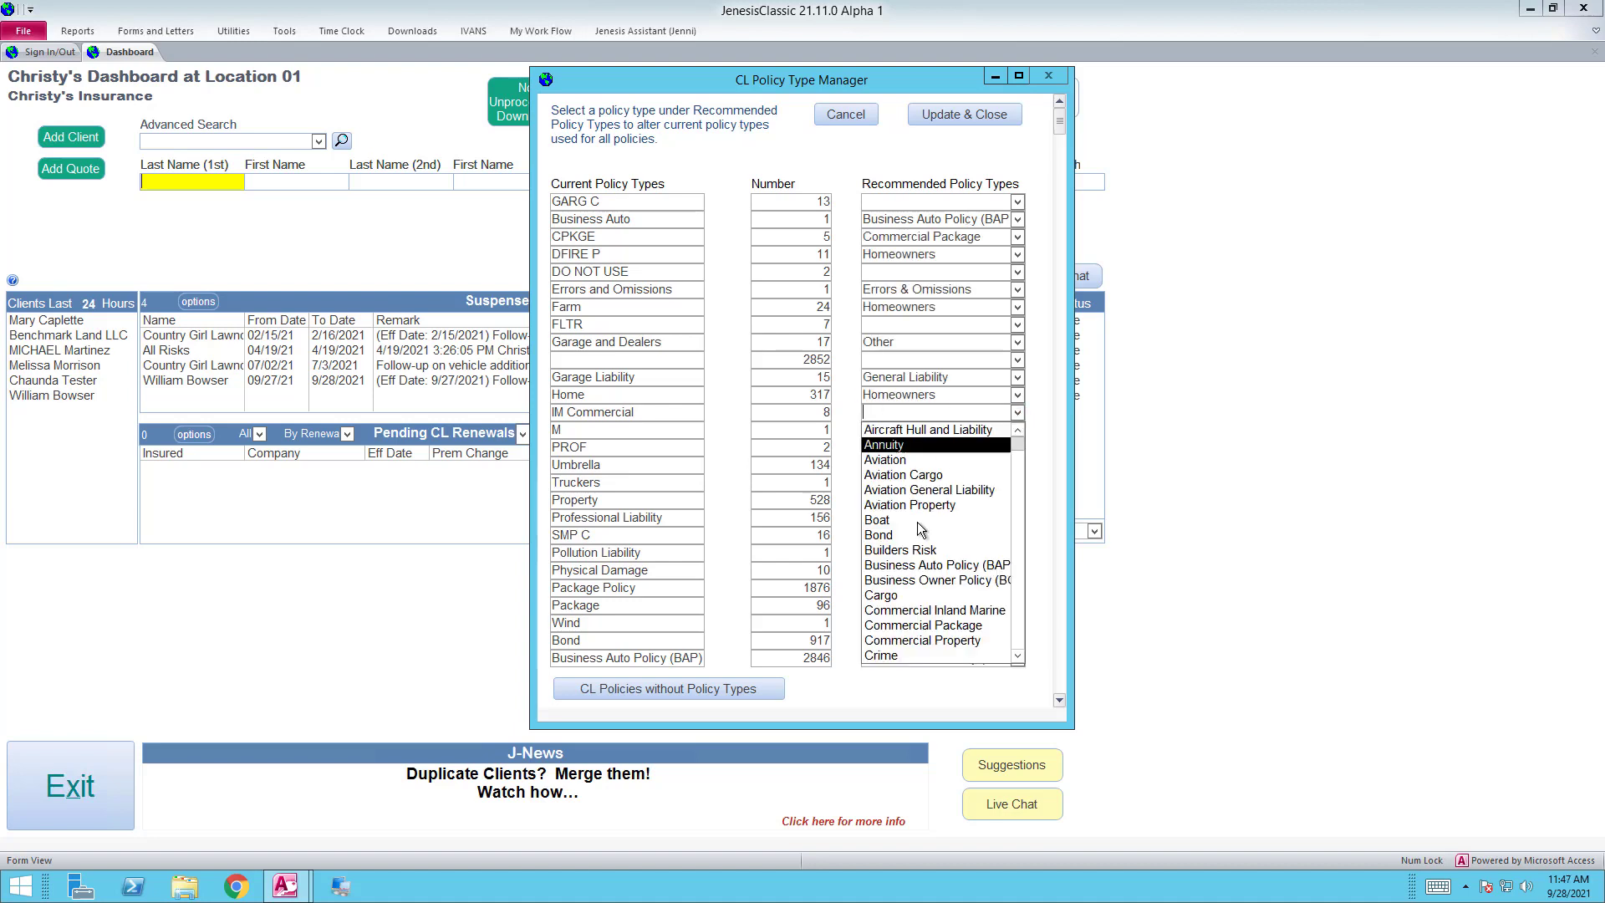
{"action": "left_click", "coordinate": [937, 611]}
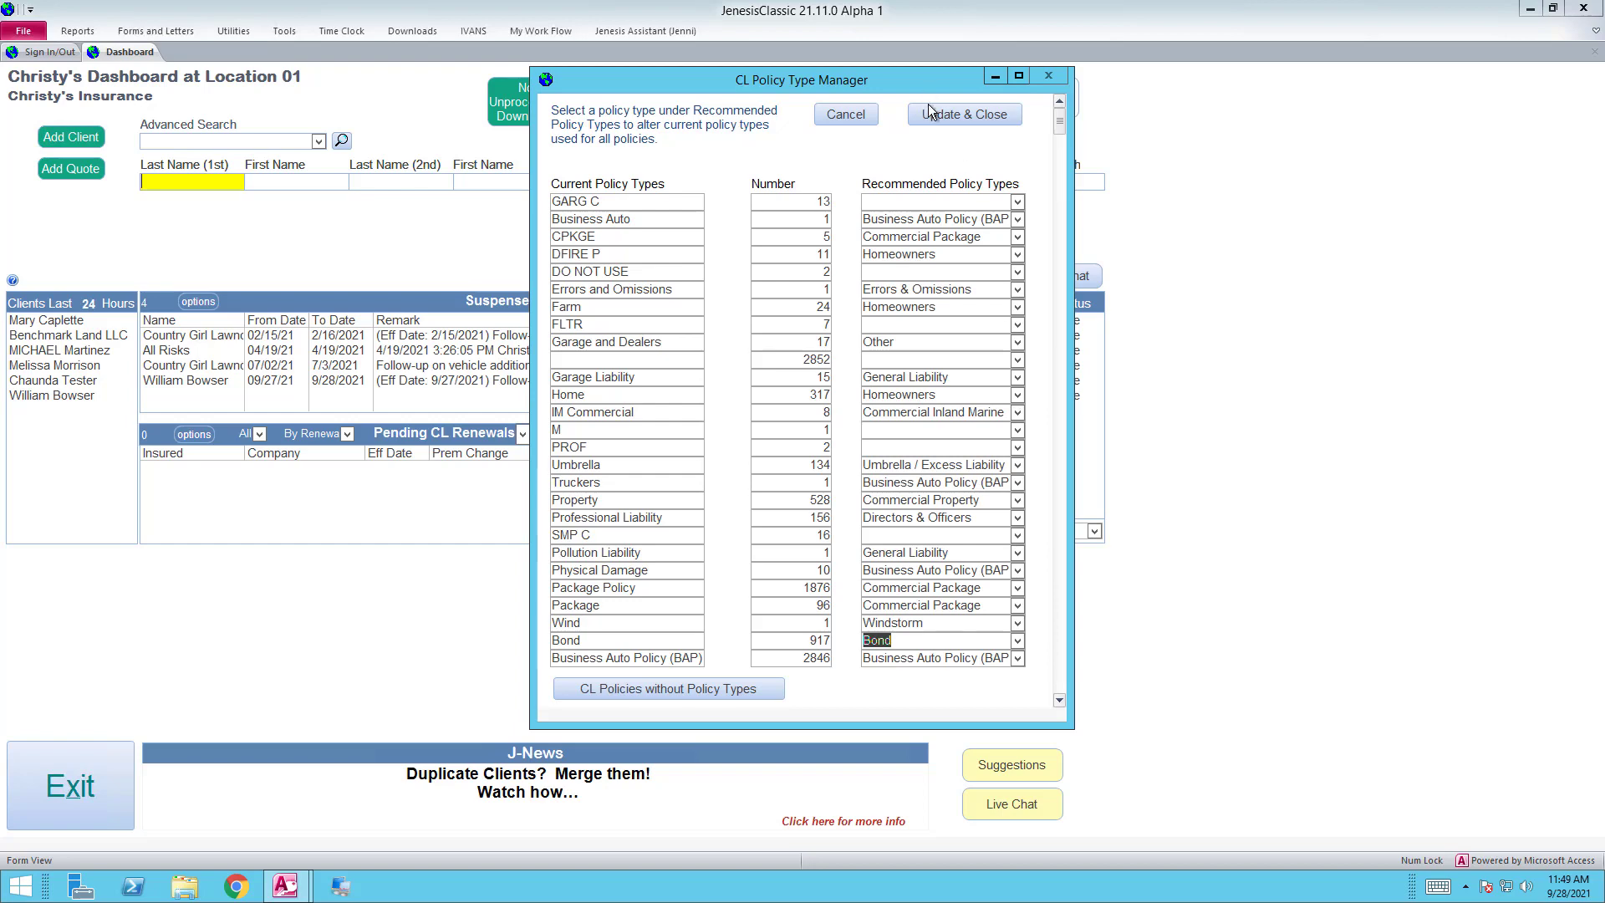
{"action": "left_click", "coordinate": [967, 113]}
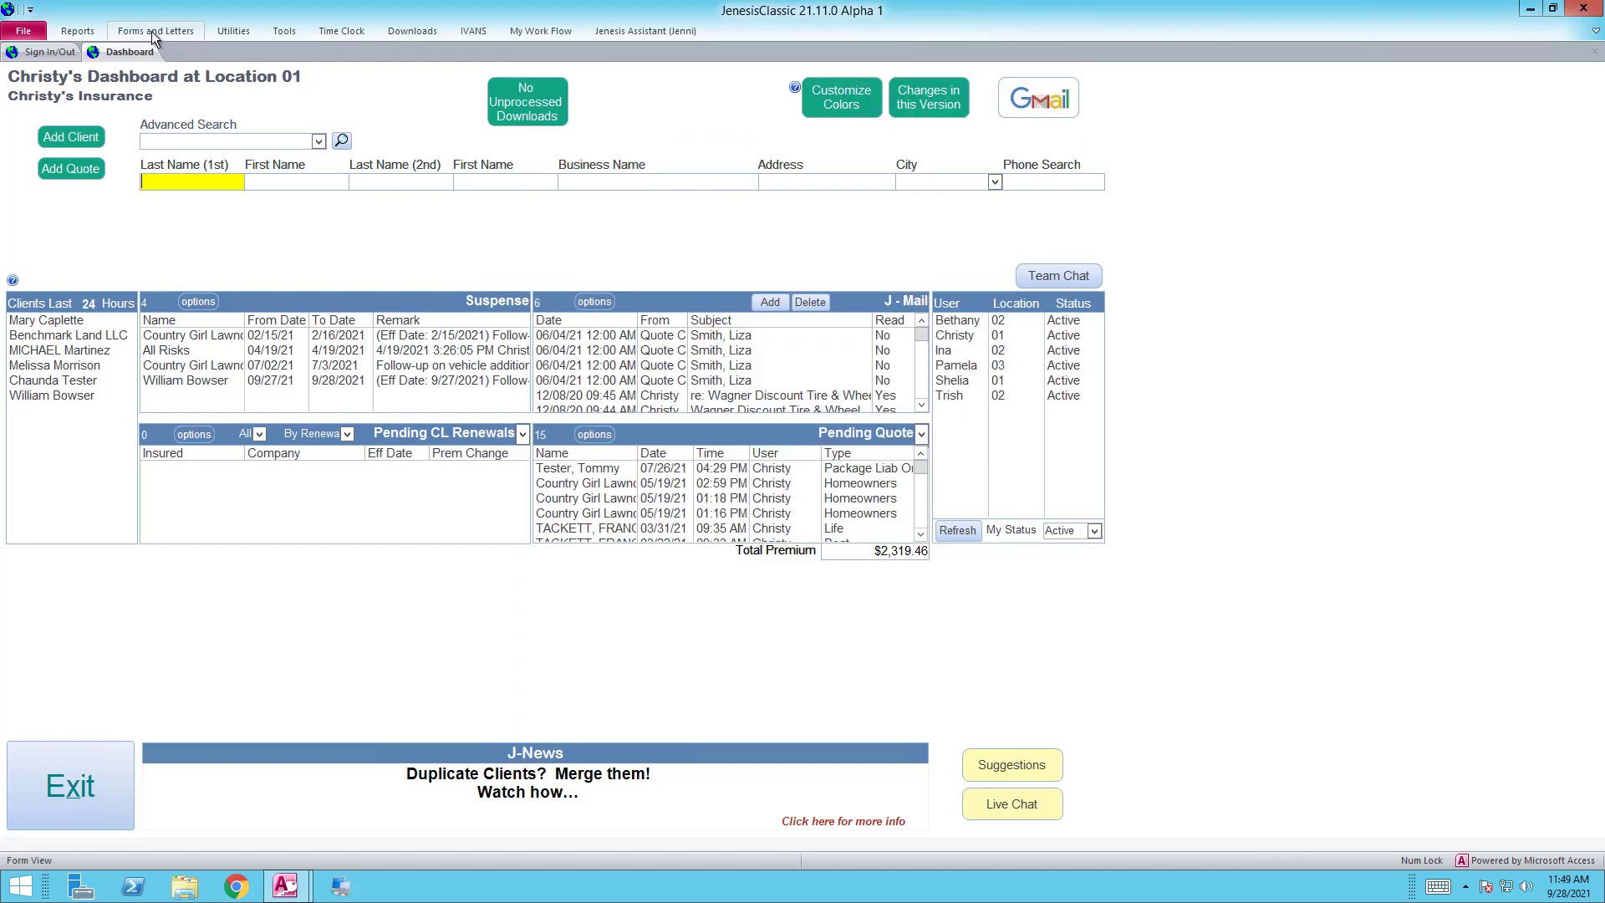
View the Commercial Lines Production Report by Policy Type for the date range All.
{"action": "left_click", "coordinate": [79, 31]}
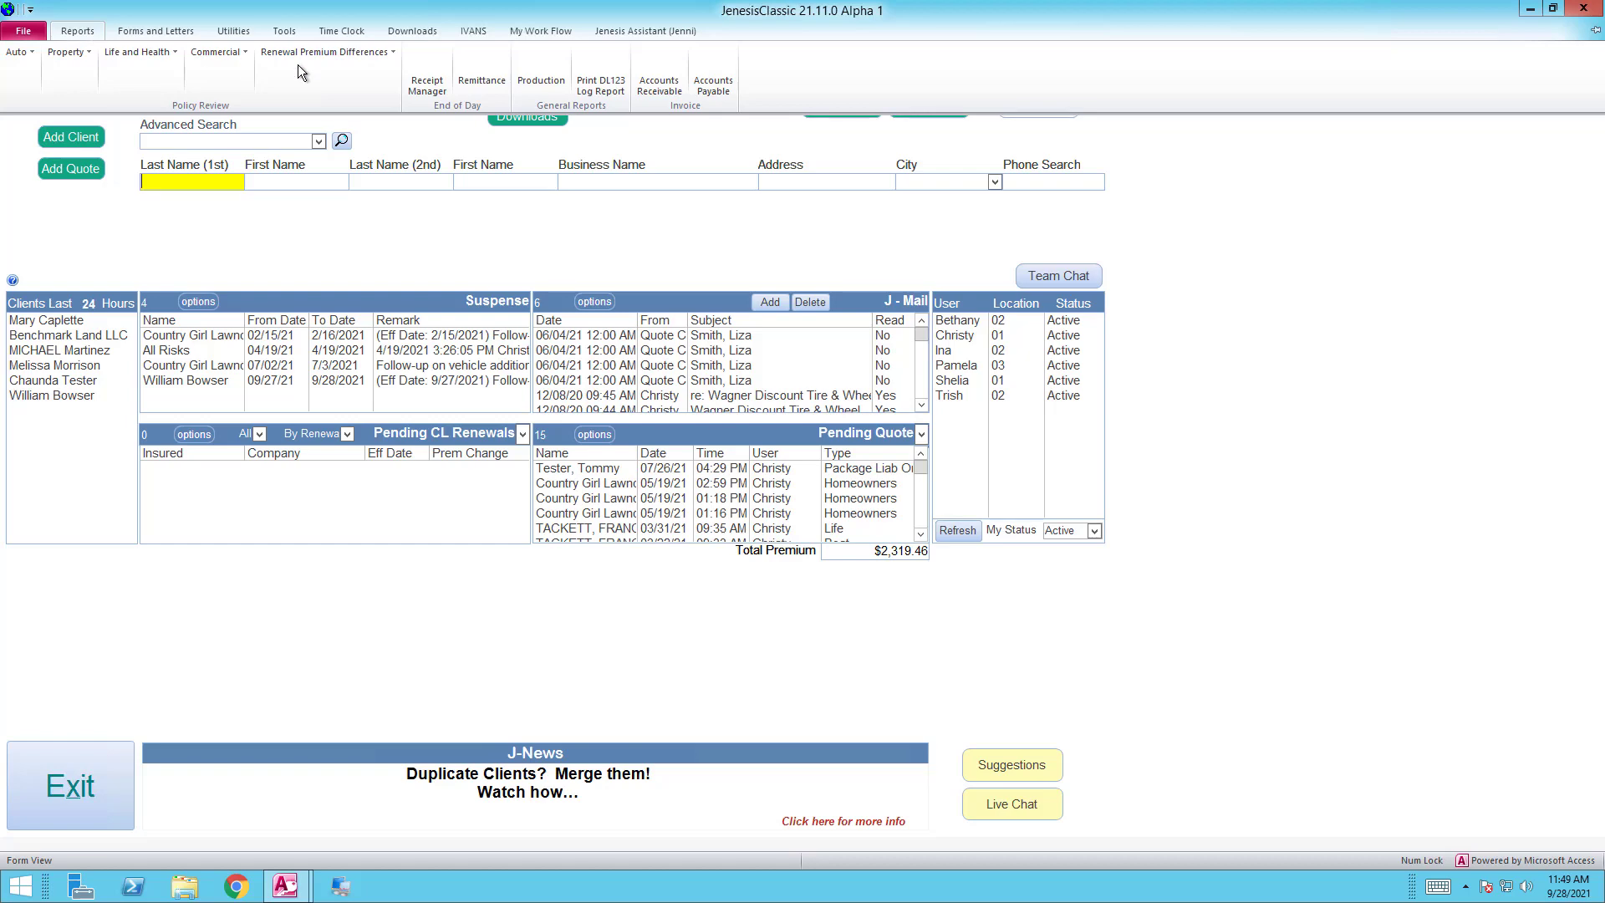
{"action": "left_click", "coordinate": [543, 82]}
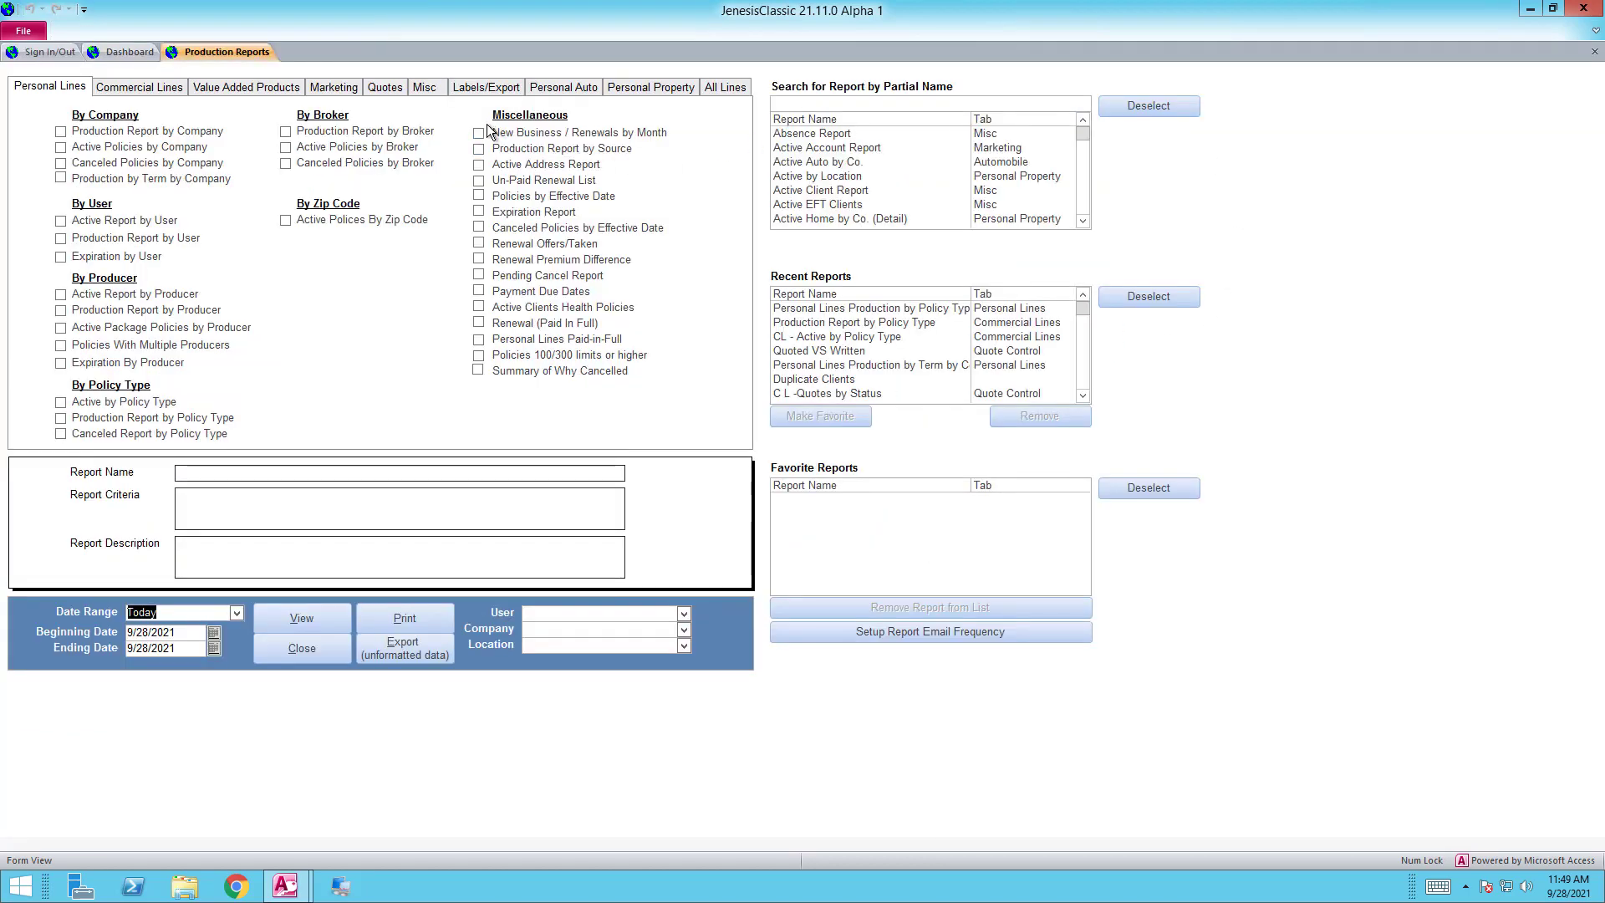
{"action": "left_click", "coordinate": [237, 612]}
{"action": "left_click", "coordinate": [171, 786]}
{"action": "left_click", "coordinate": [140, 89]}
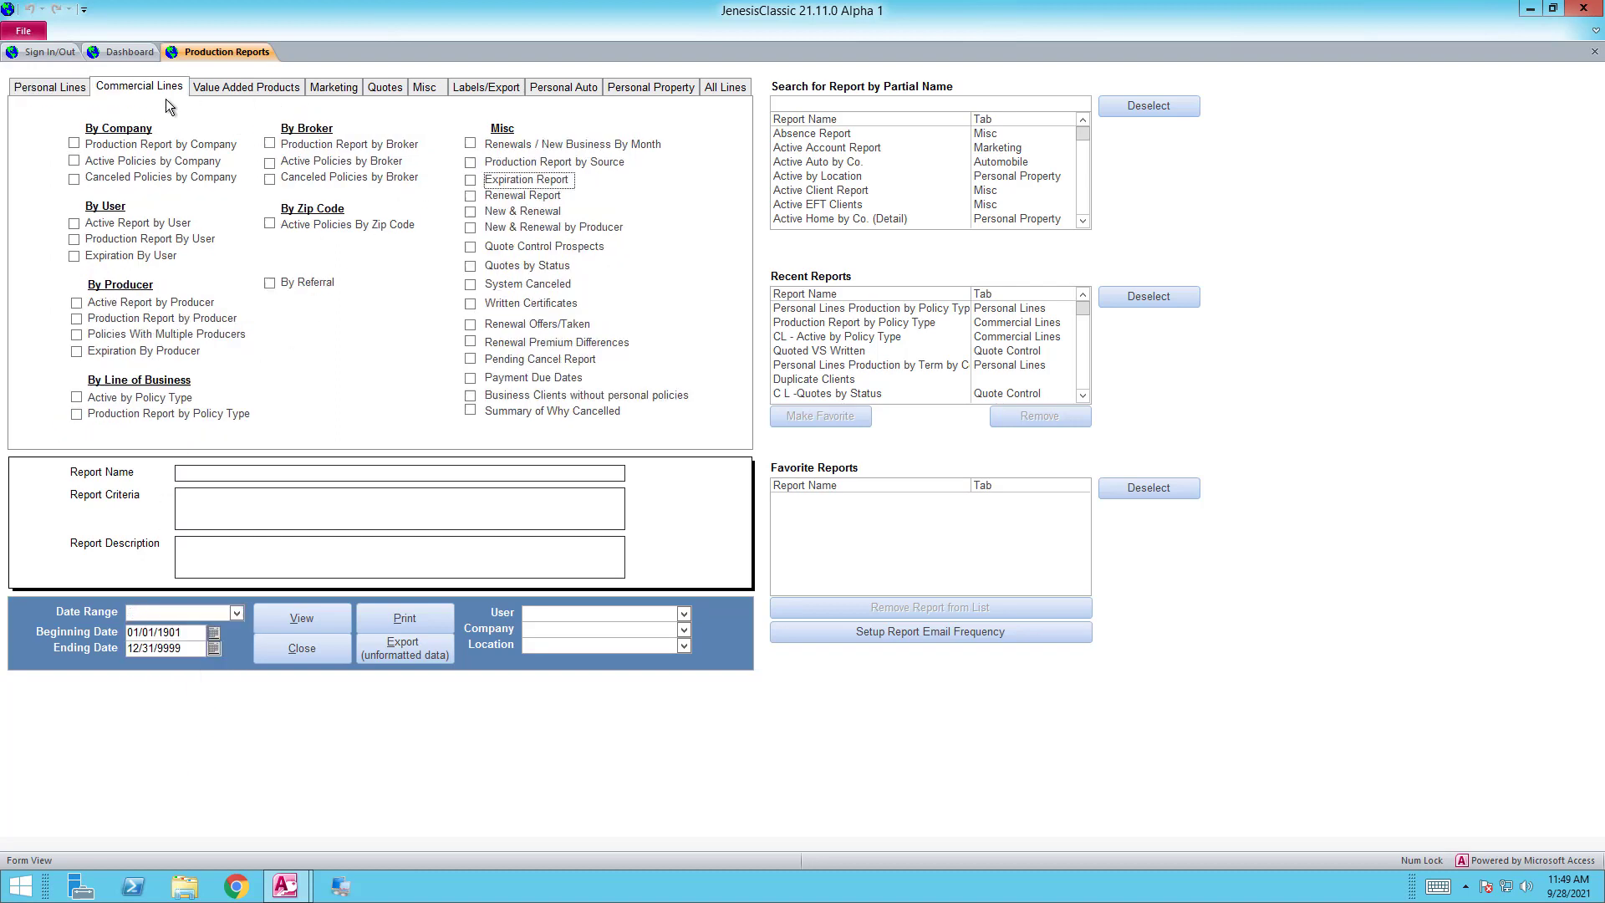
{"action": "left_click", "coordinate": [77, 415]}
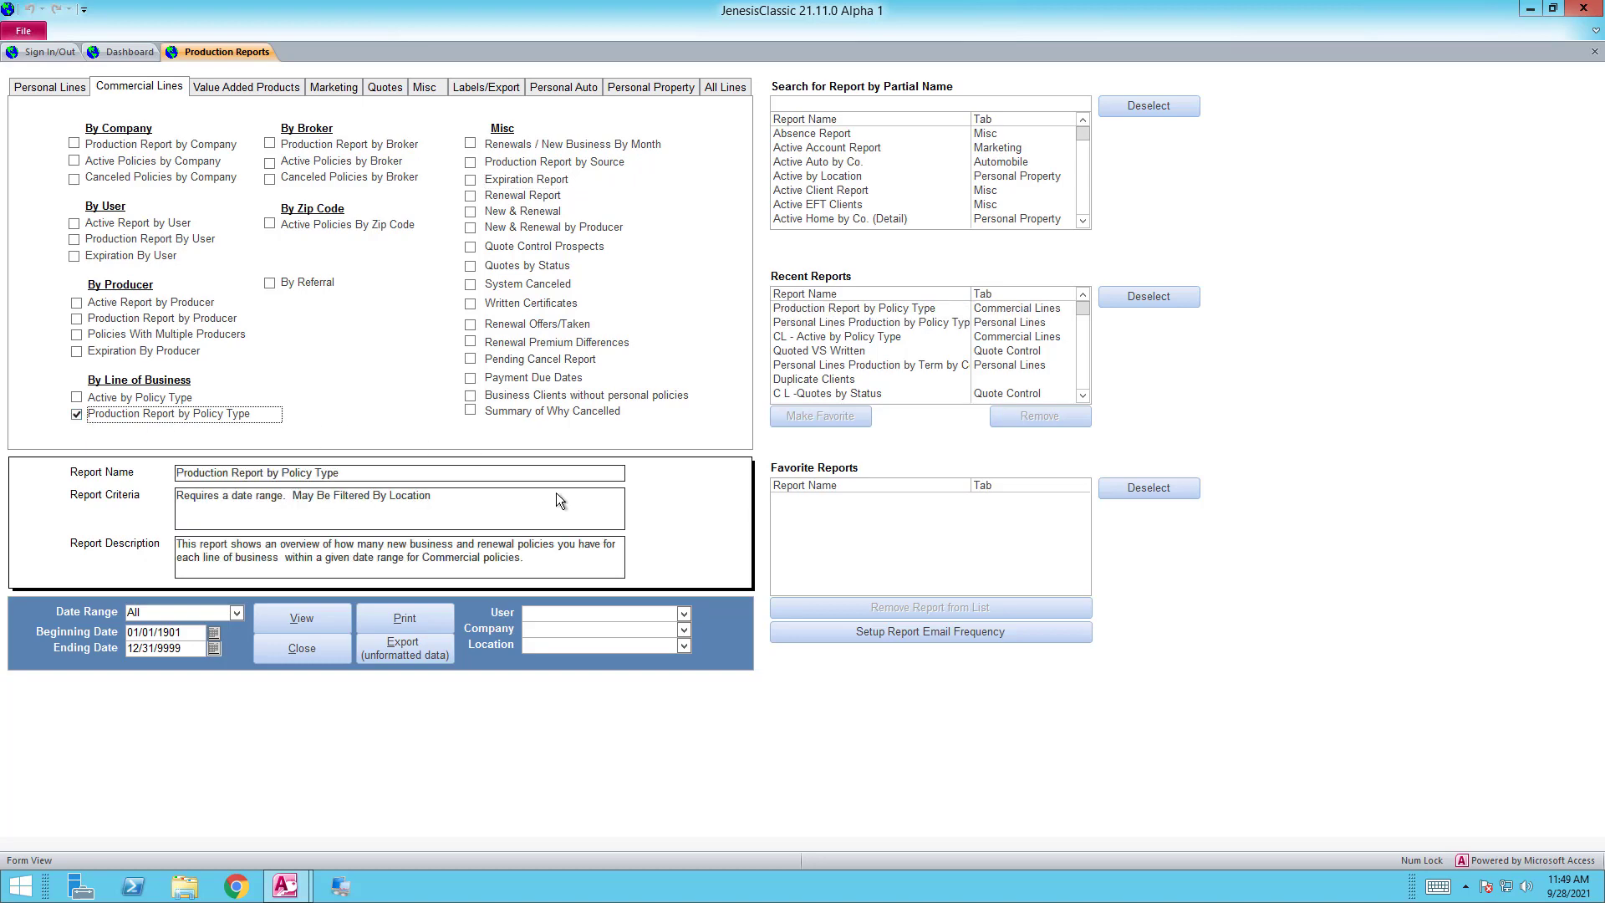
{"action": "left_click", "coordinate": [305, 624]}
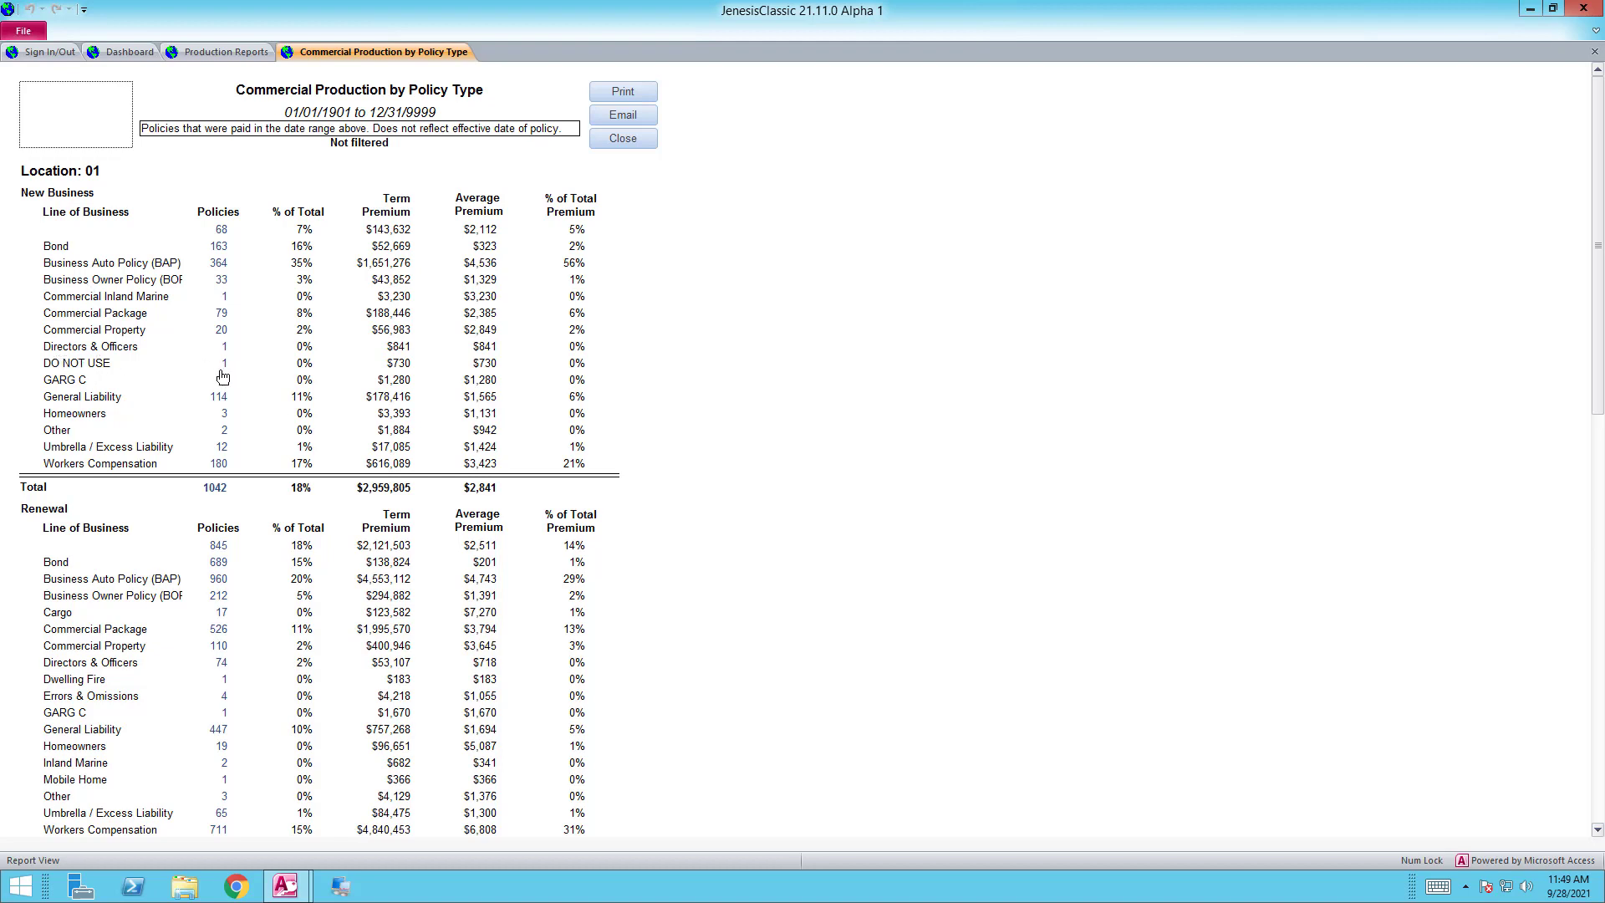
Drill into the new business policies without a policy type, open Country Girl Lawncare Inc's umbrella policy, and go back to its term effective 3/28/2018.
{"action": "left_click", "coordinate": [222, 230]}
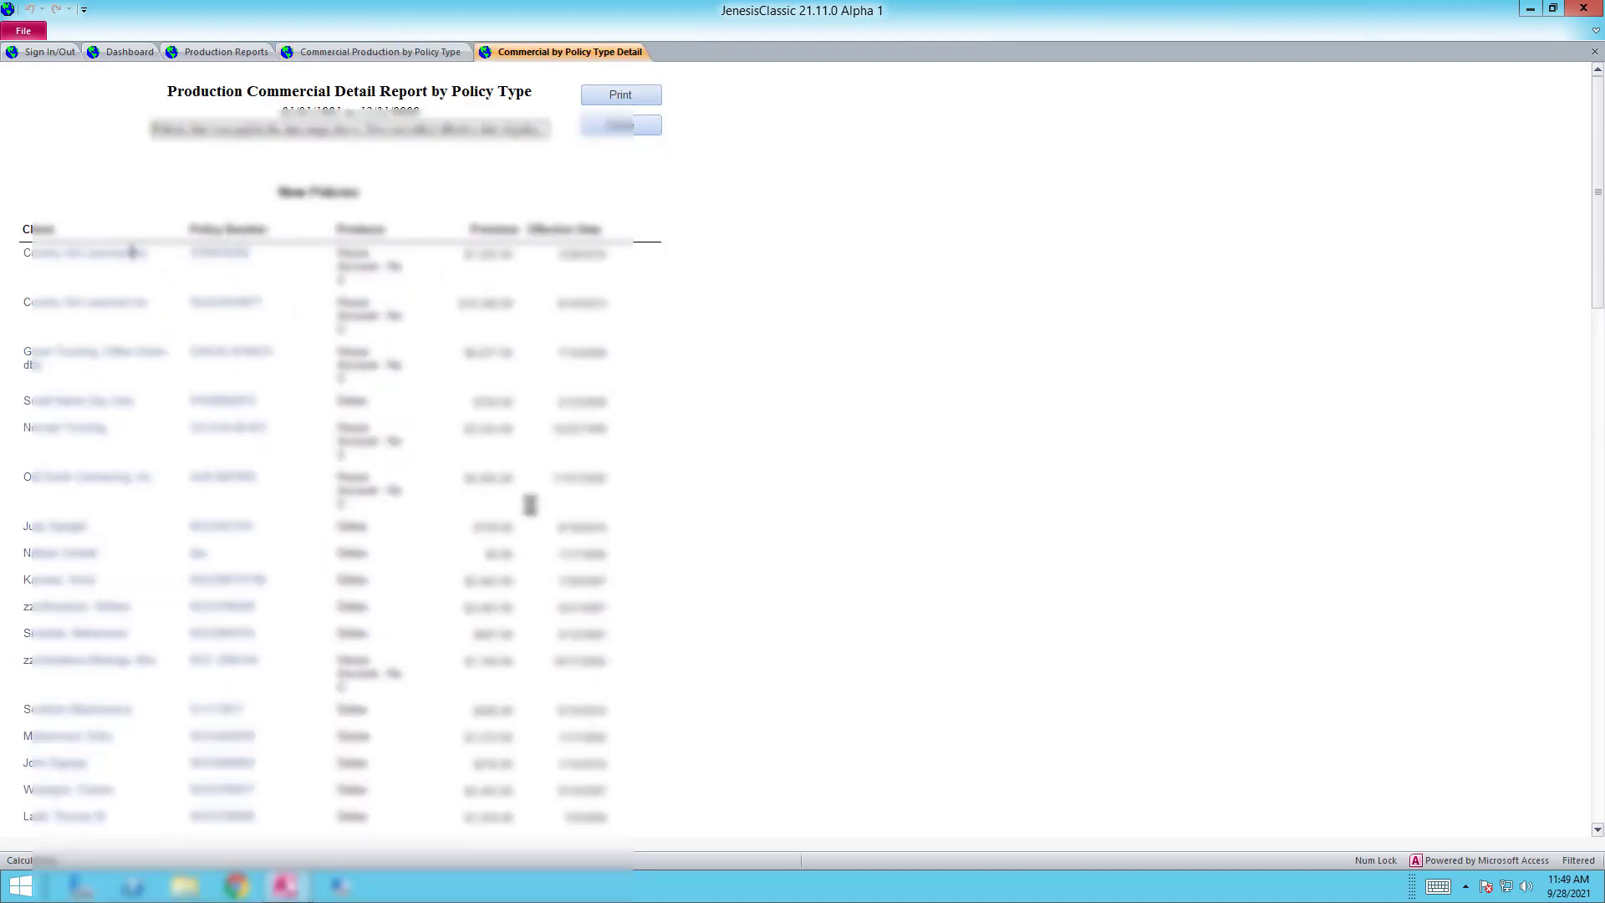
{"action": "left_click", "coordinate": [906, 498]}
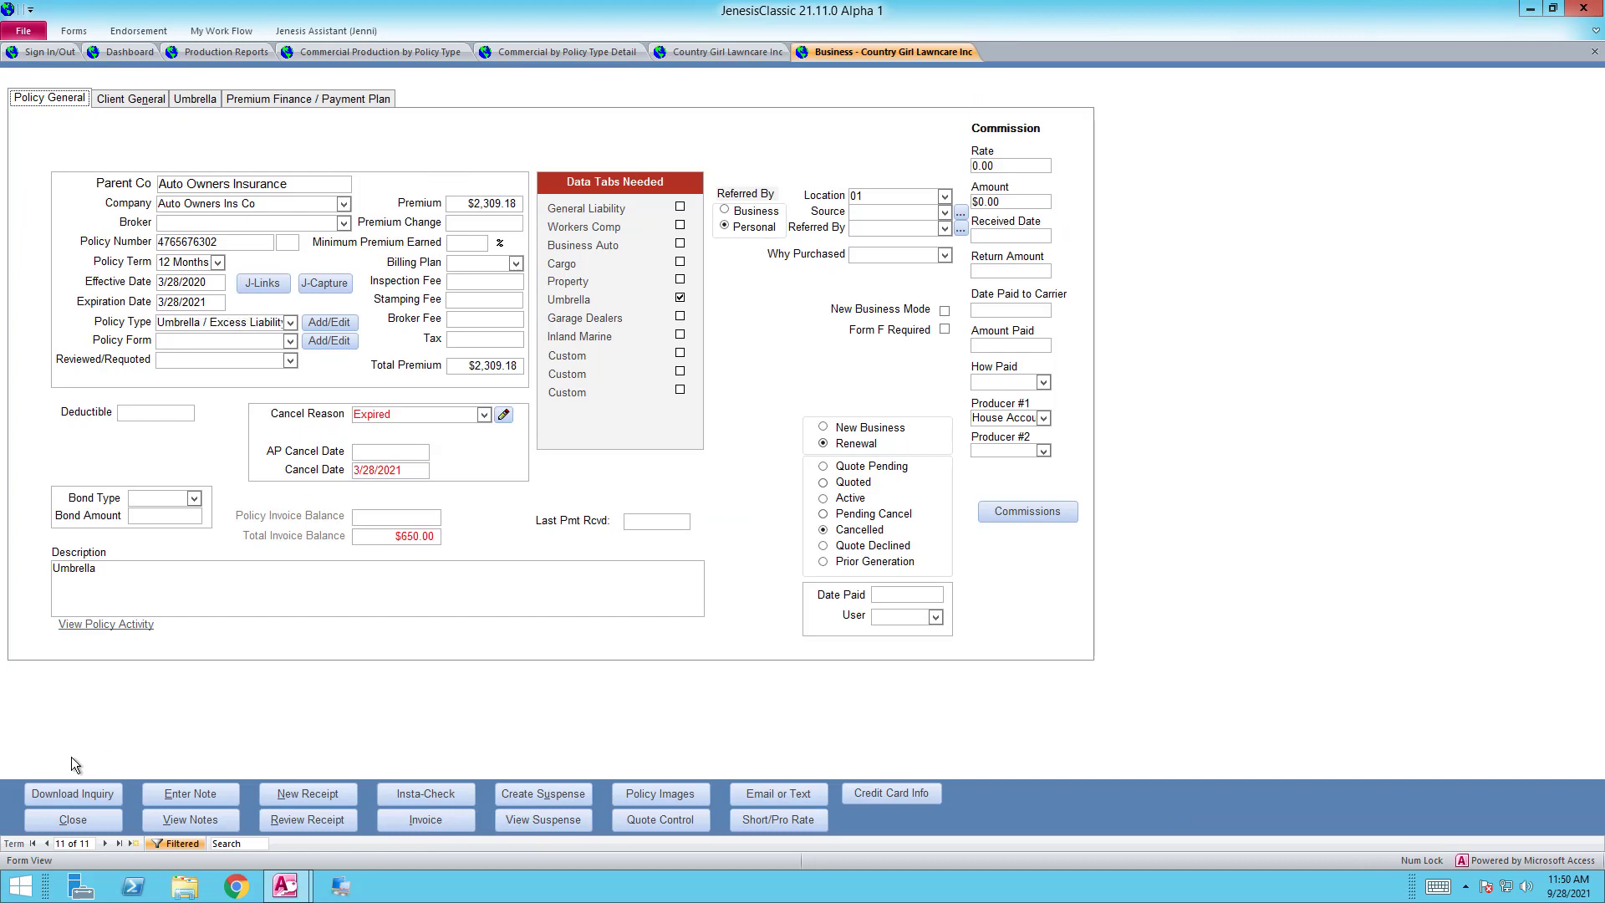
{"action": "left_click", "coordinate": [46, 844]}
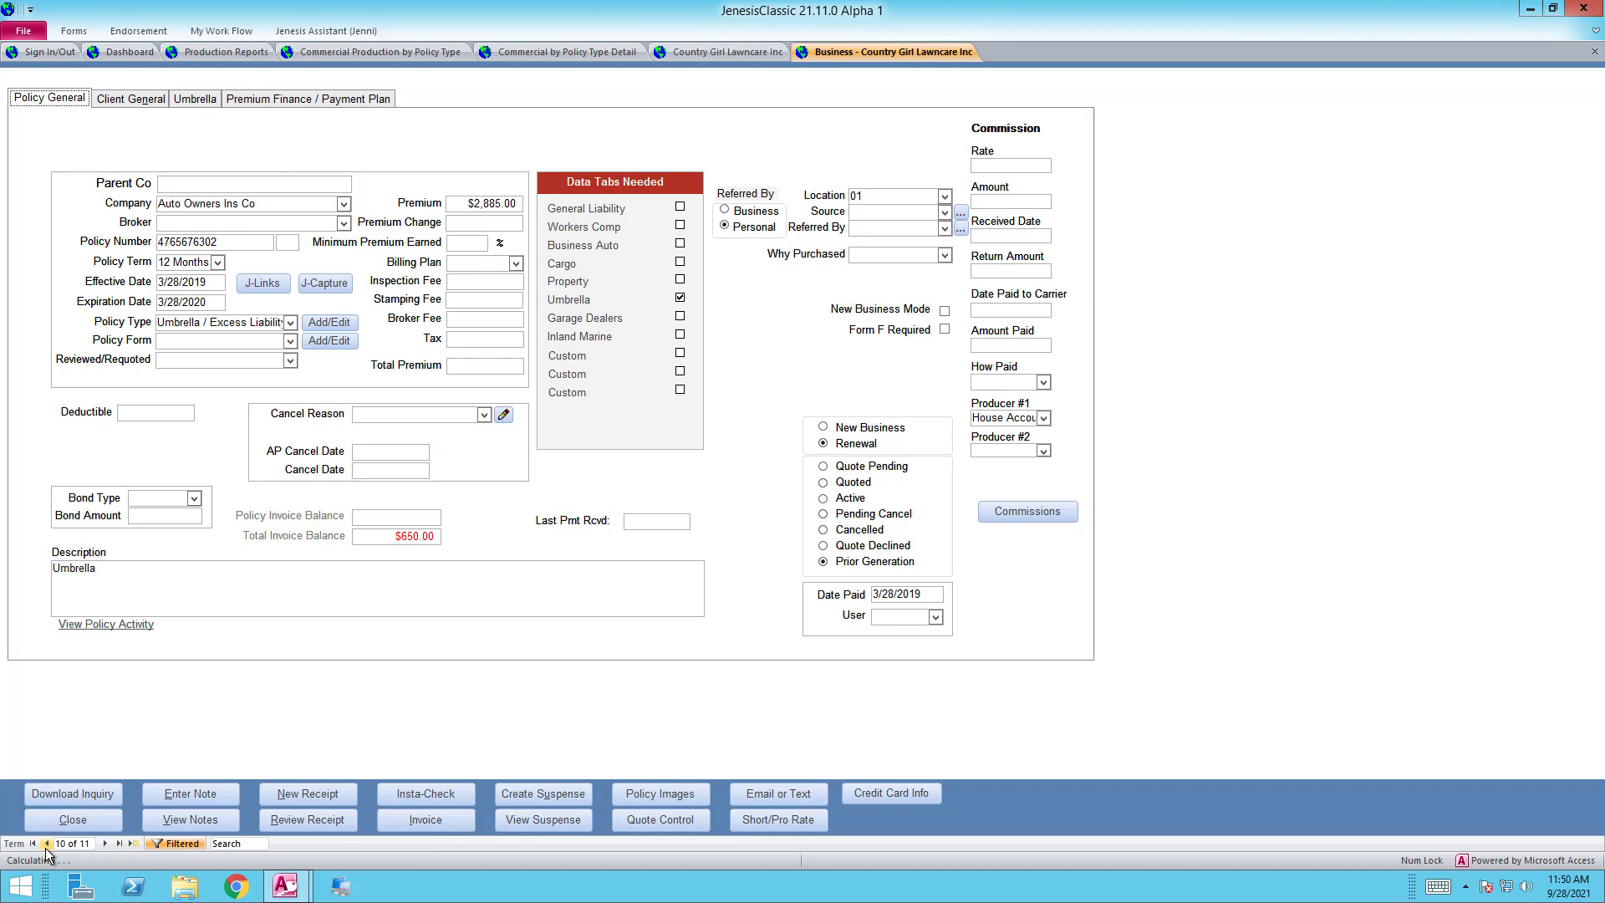
{"action": "left_click", "coordinate": [46, 844]}
{"action": "left_click", "coordinate": [46, 844]}
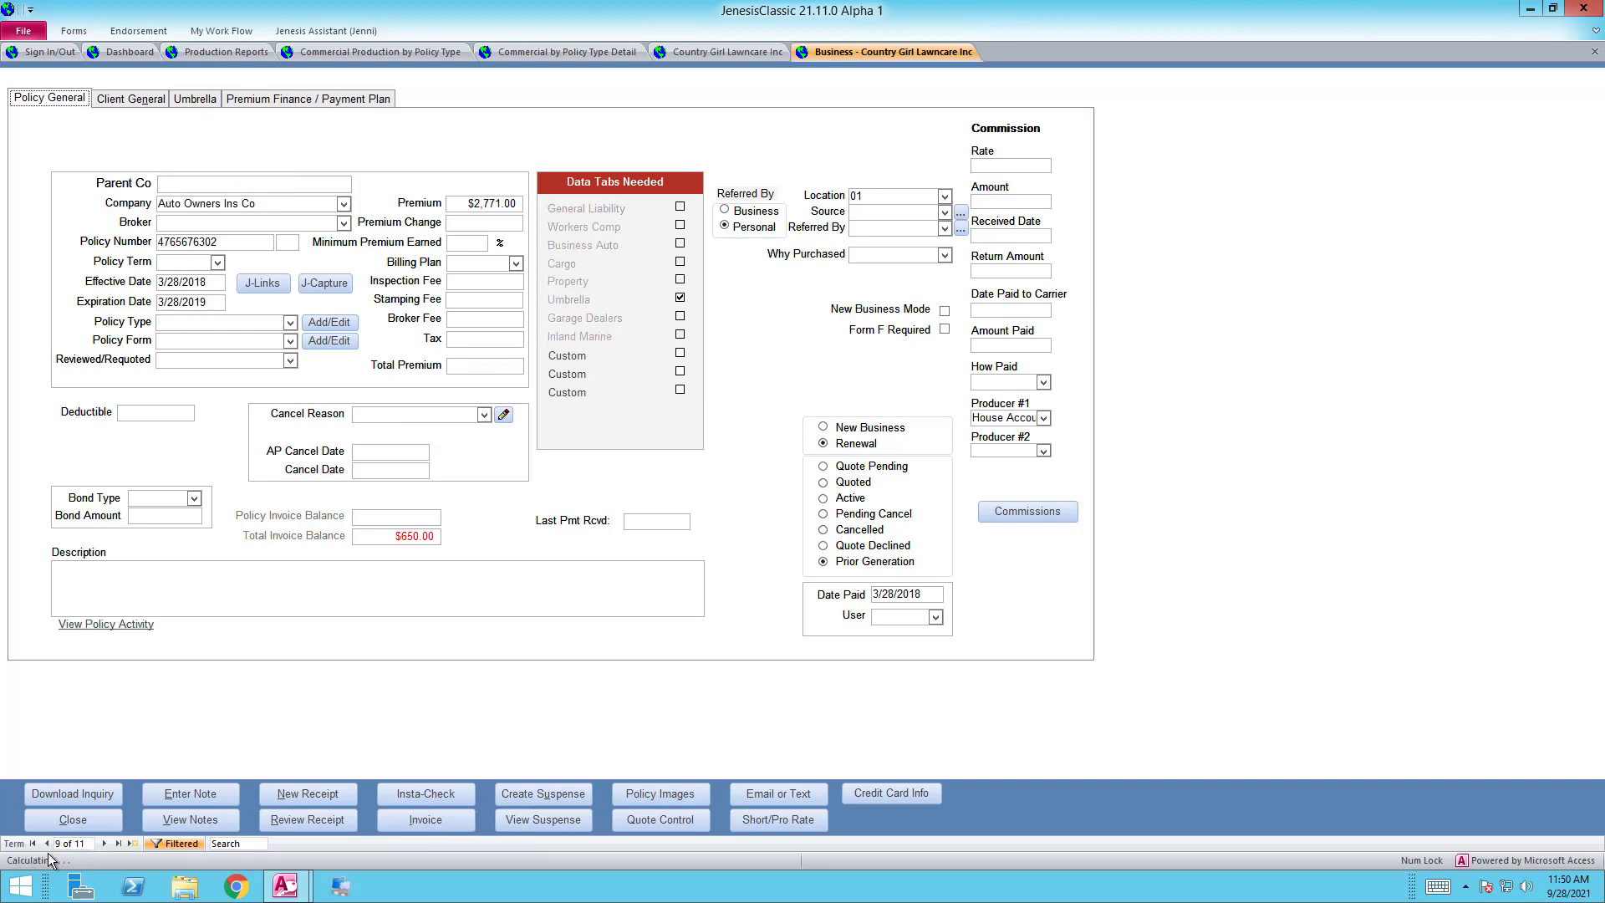
Set the policy type of the umbrella term effective 3/28/2018 to Commercial Umbrella.
{"action": "left_click", "coordinate": [197, 325]}
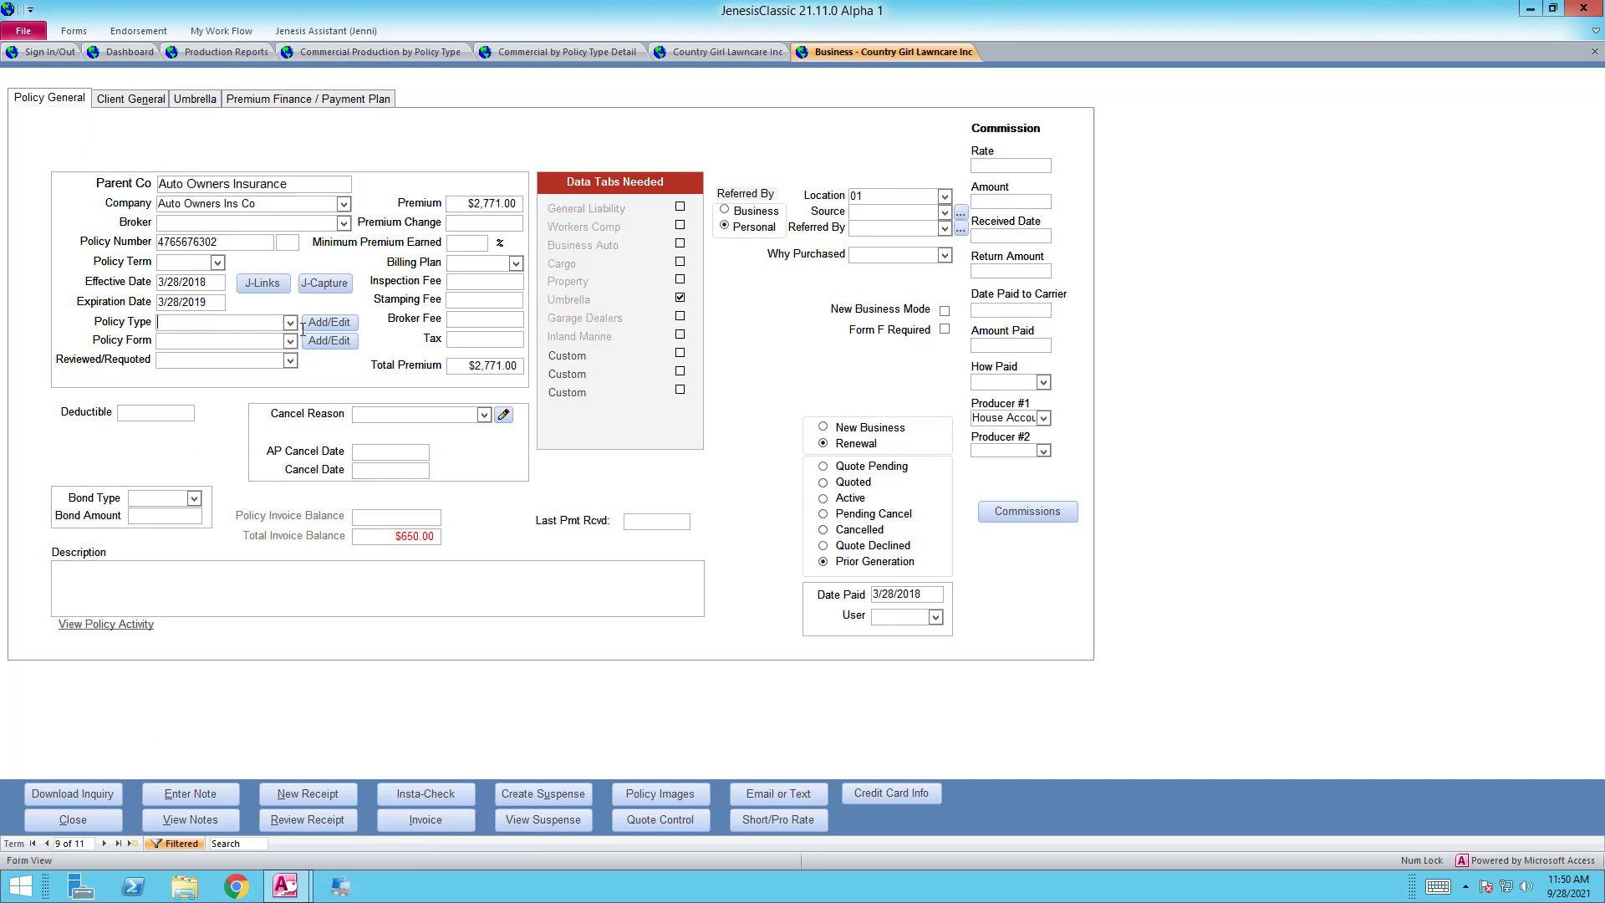
{"action": "type", "text": "umb"}
{"action": "key", "text": "alt+Down"}
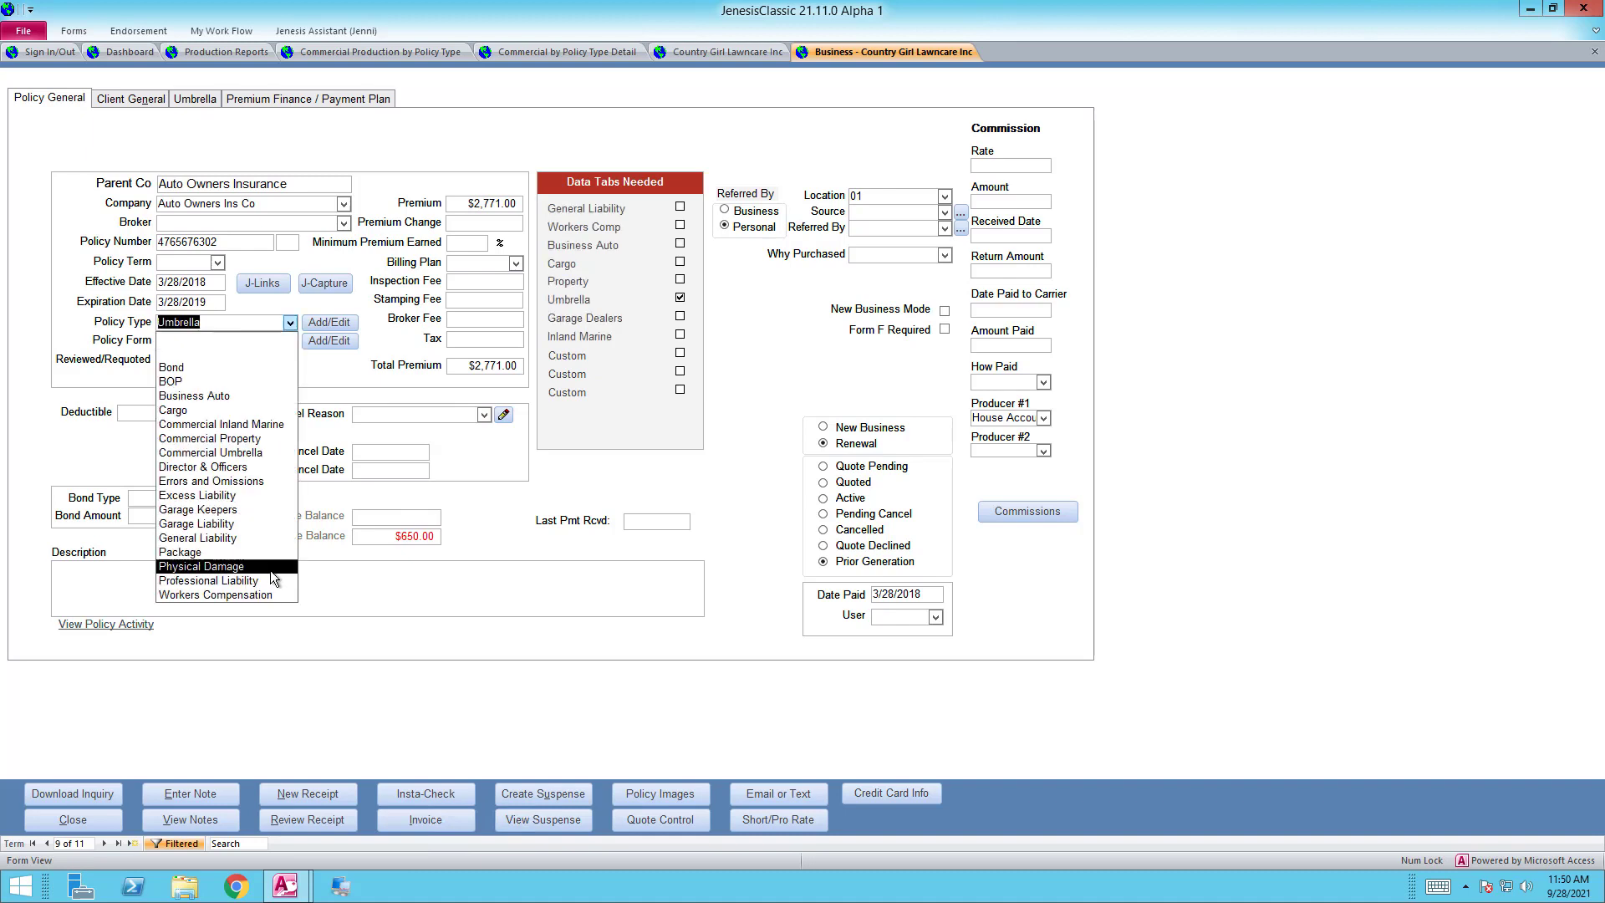
{"action": "left_click", "coordinate": [218, 447]}
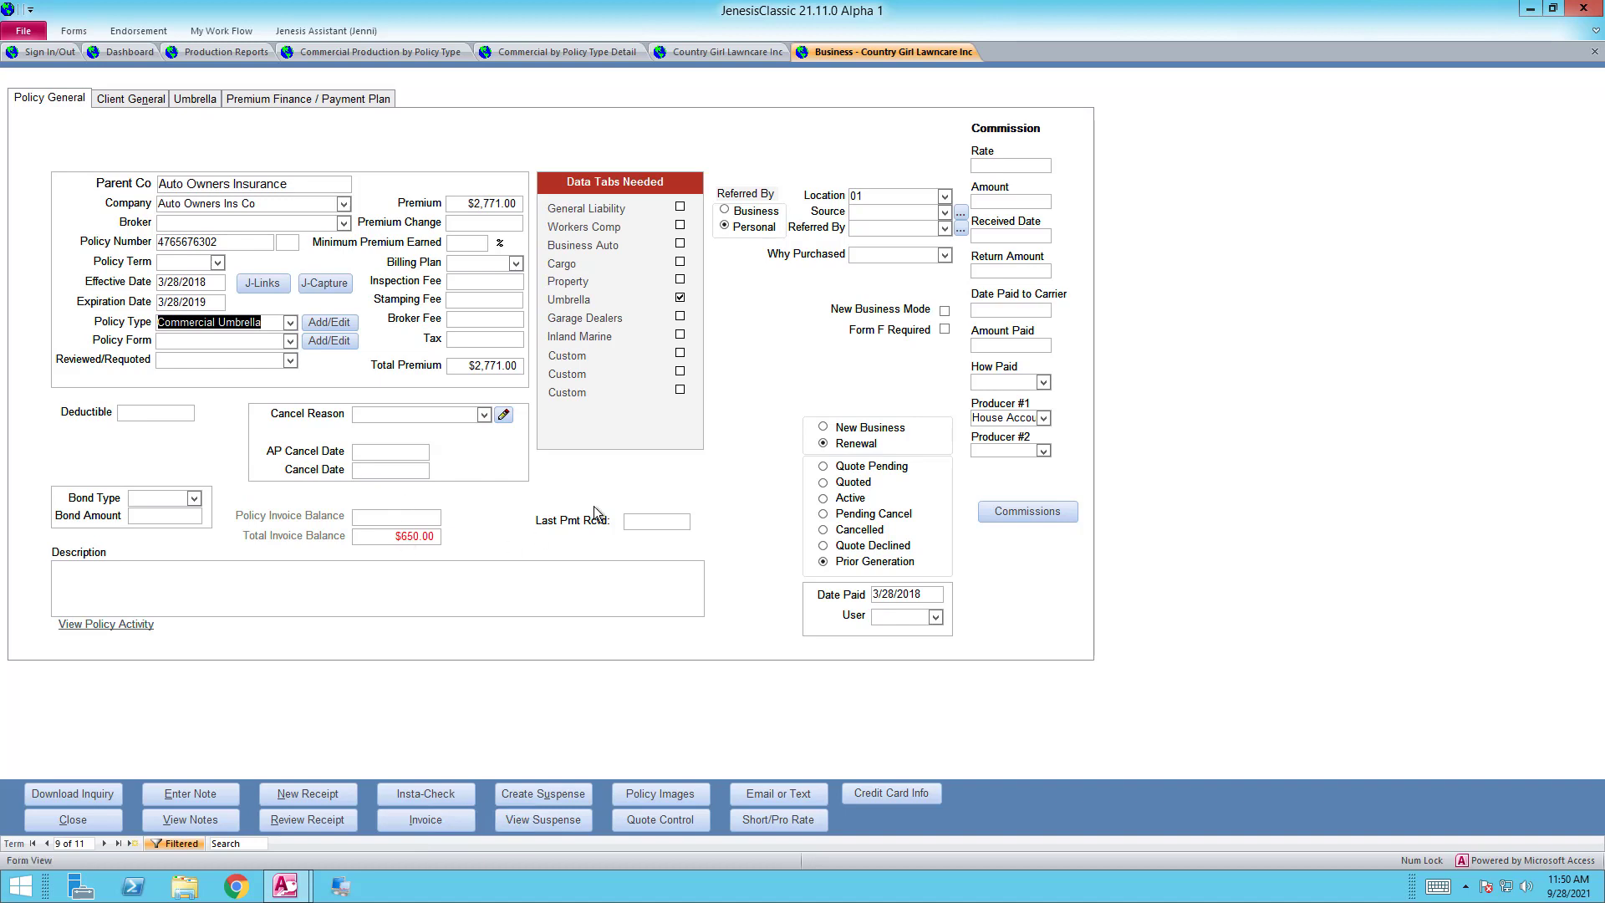
Set the policy type to Commercial Umbrella on the preceding terms effective 3/28/2017 and 3/28/2016.
{"action": "left_click", "coordinate": [47, 844]}
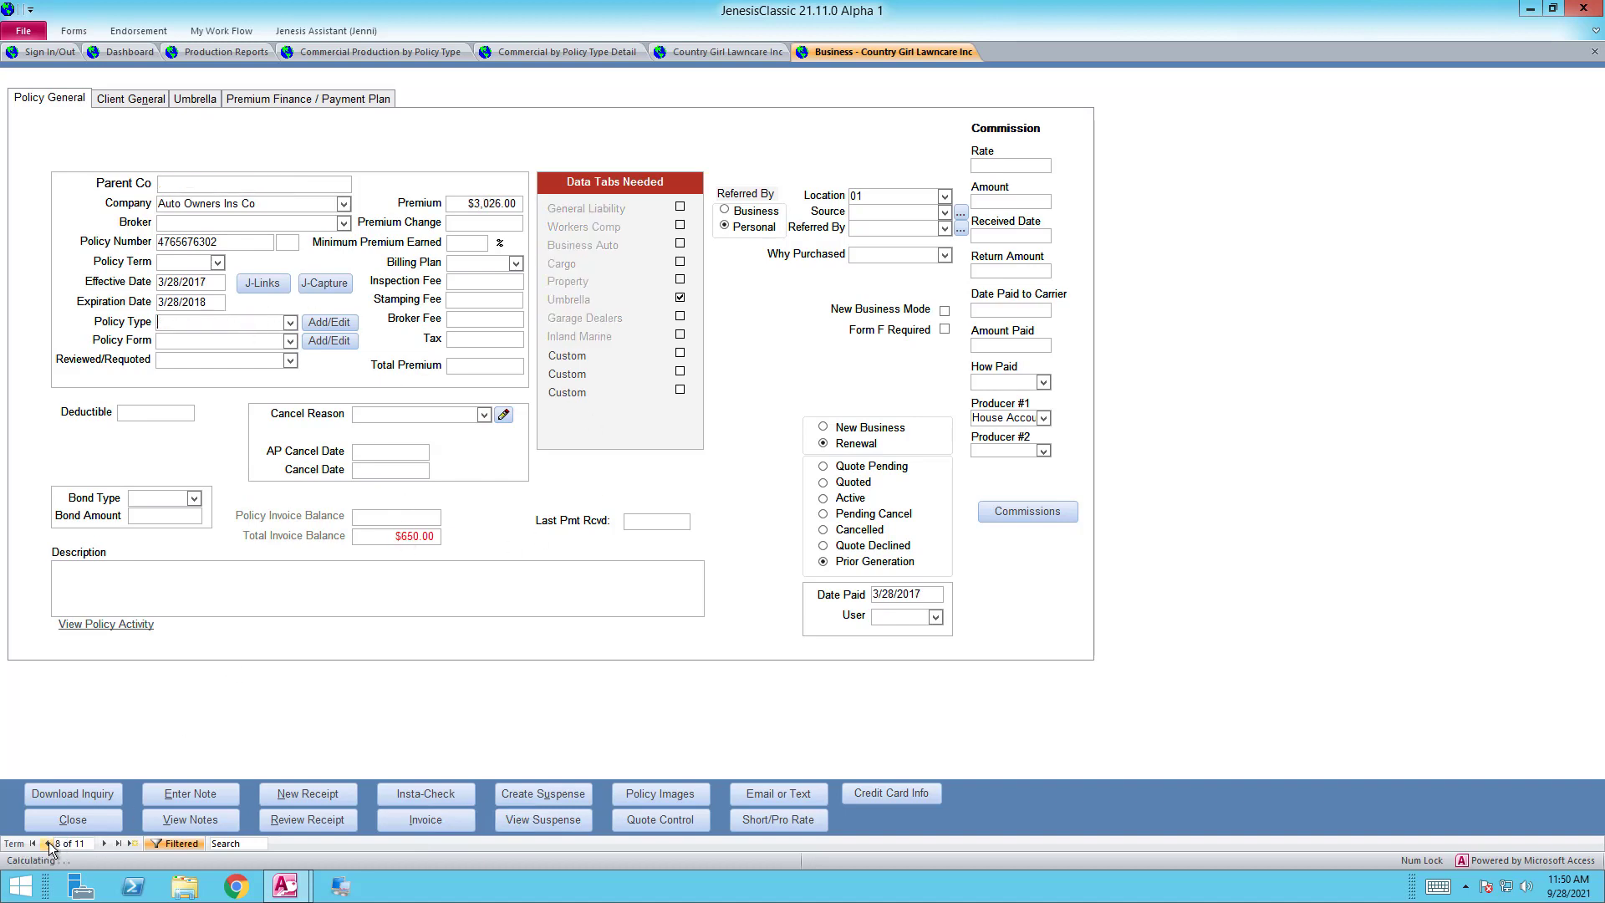
{"action": "left_click", "coordinate": [289, 322]}
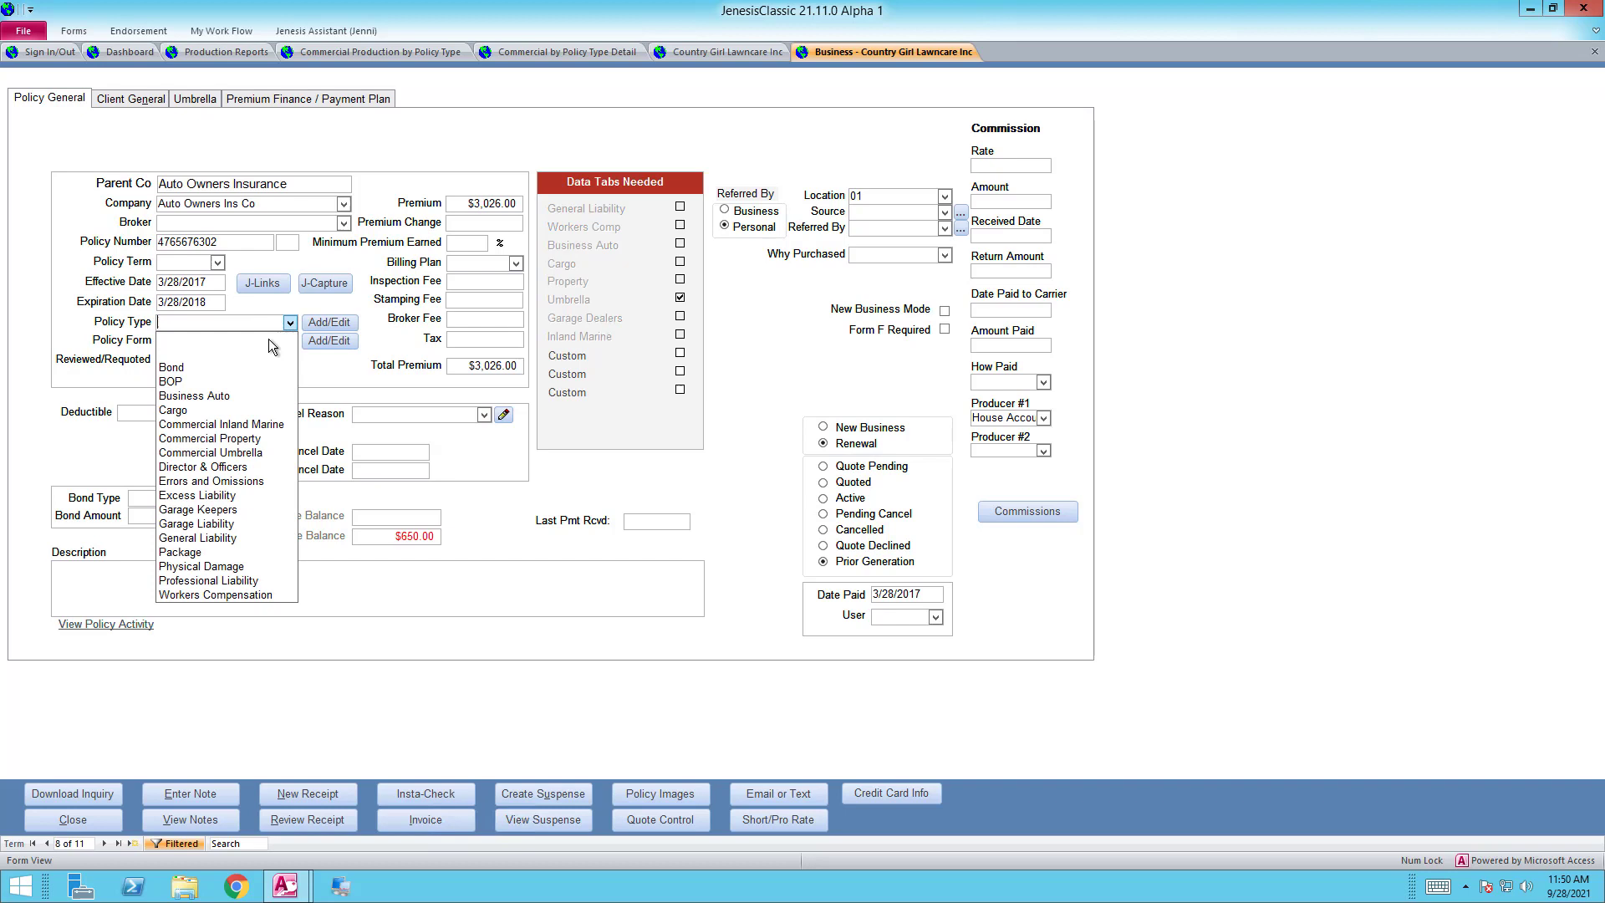
{"action": "left_click", "coordinate": [244, 453]}
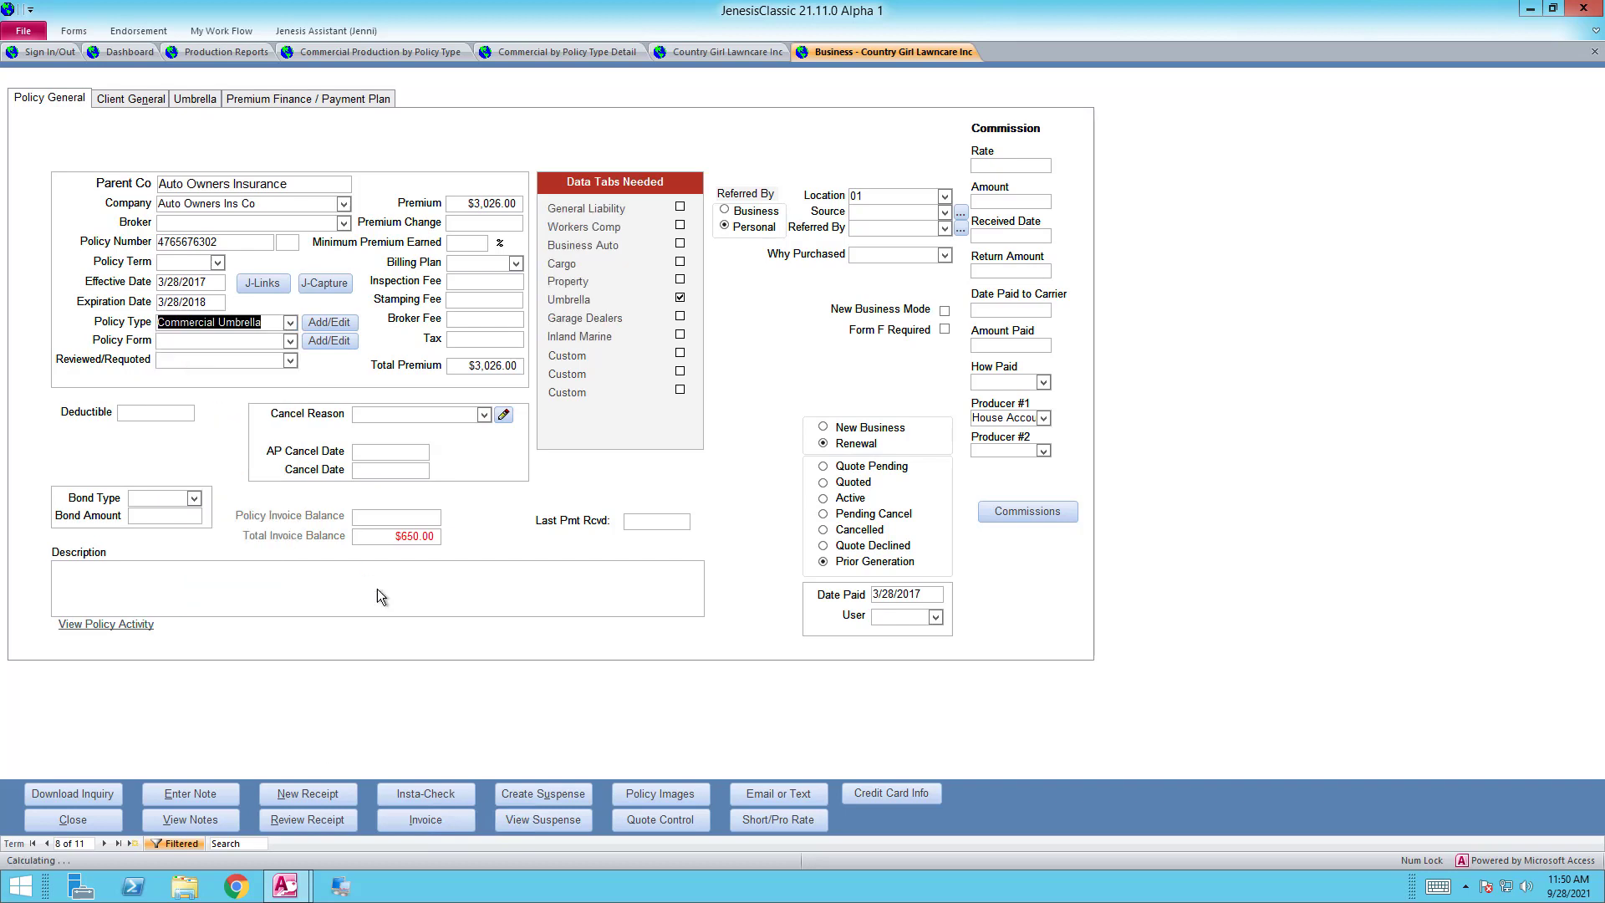
{"action": "left_click", "coordinate": [48, 843]}
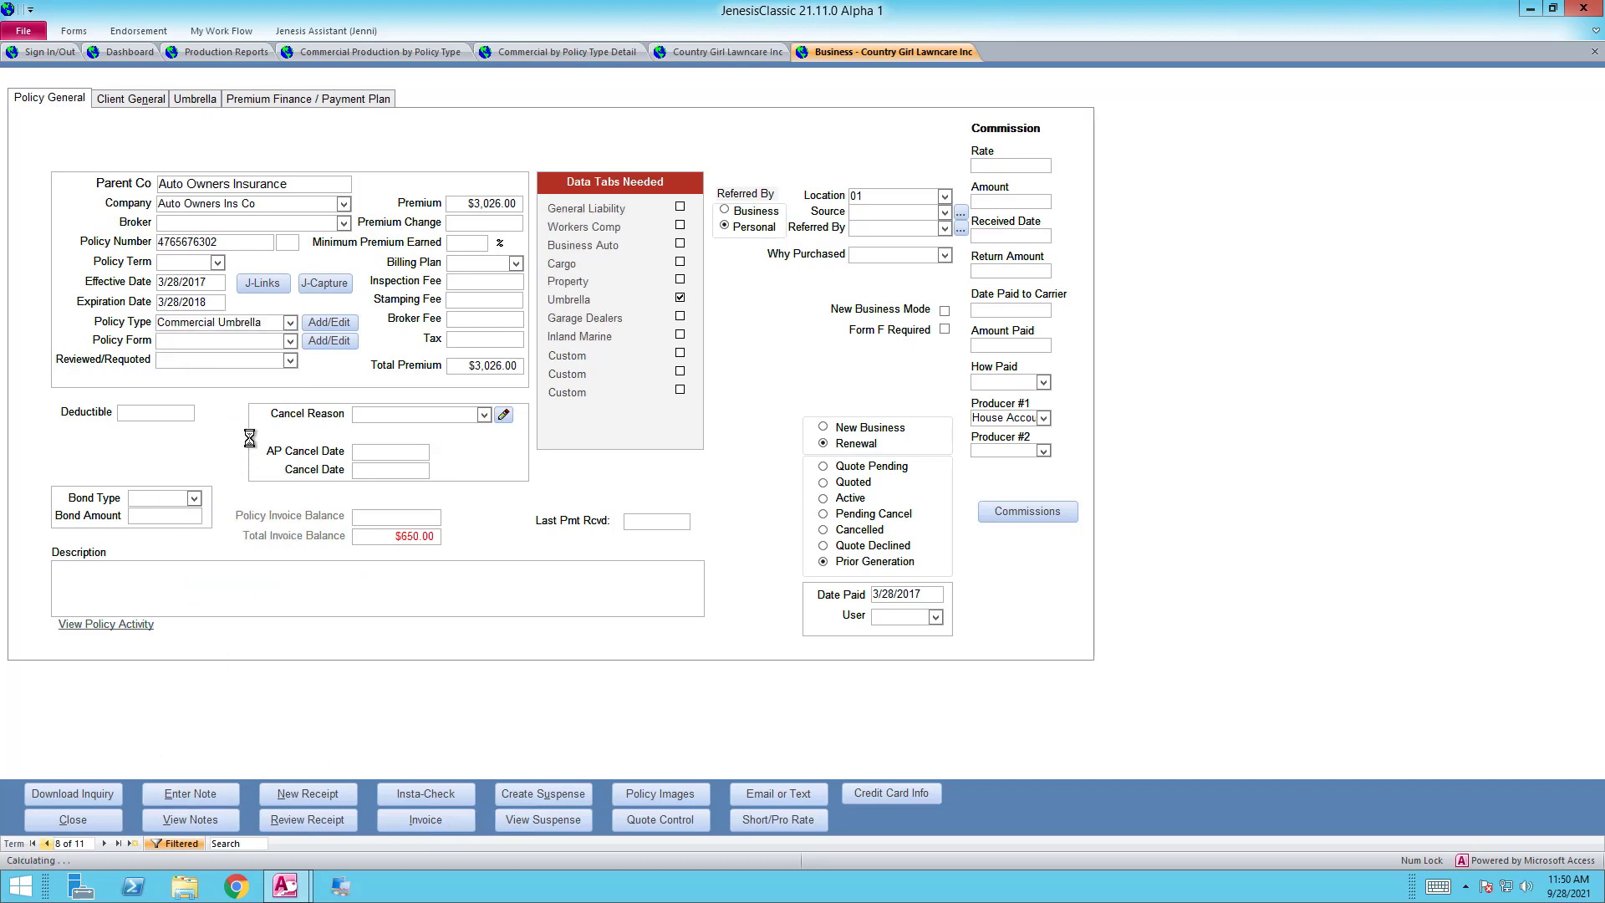
{"action": "left_click", "coordinate": [290, 322]}
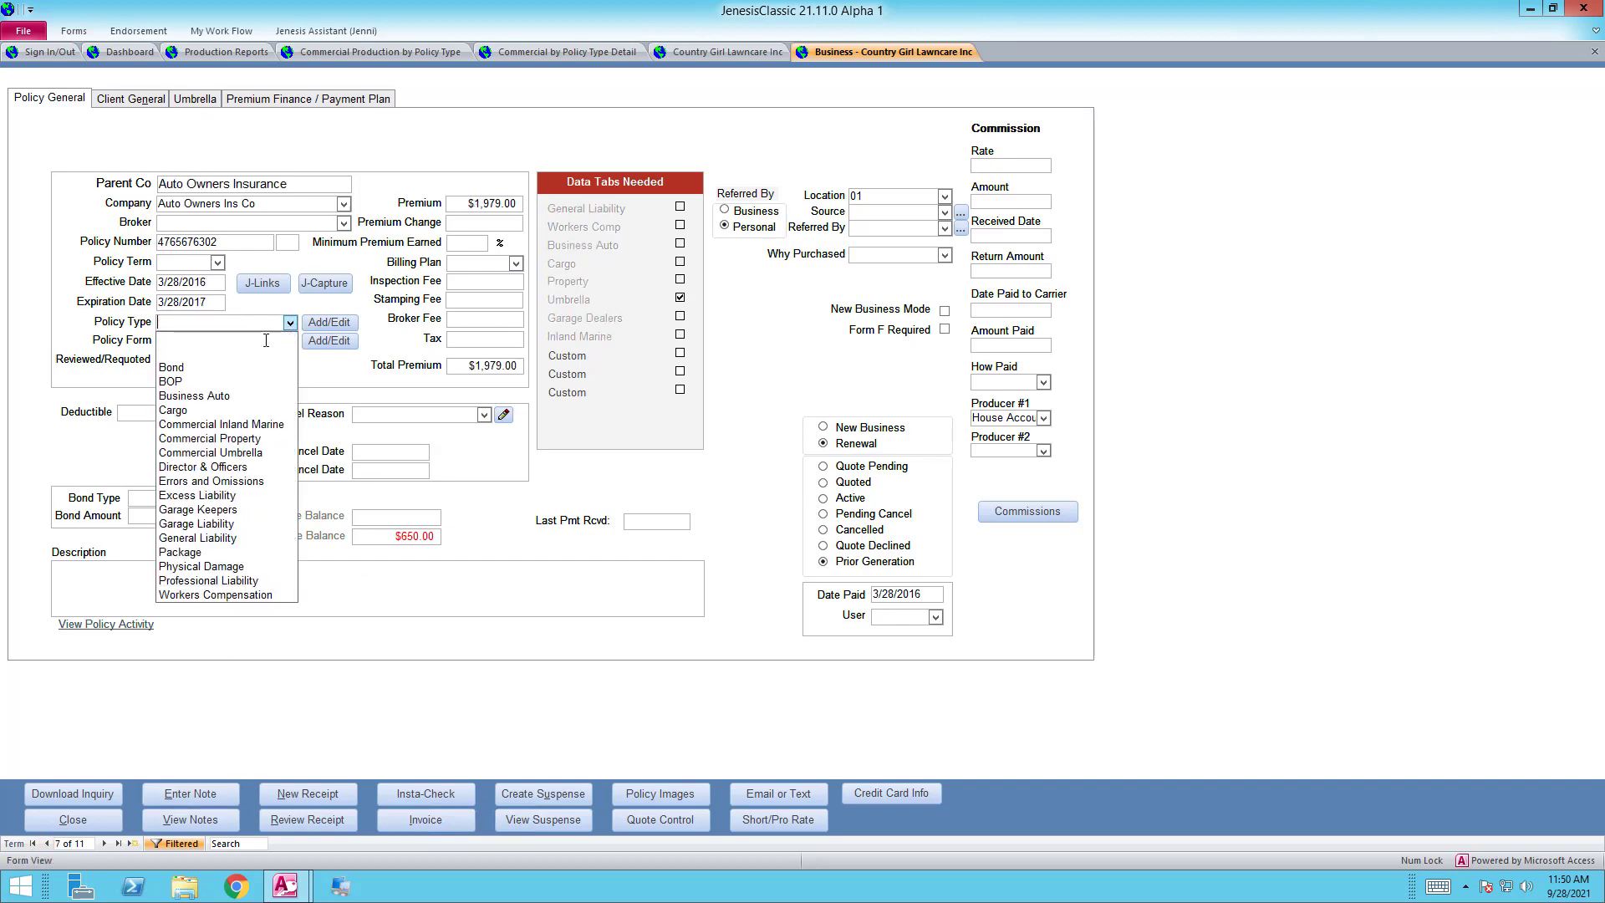
{"action": "left_click", "coordinate": [234, 453]}
Set the policy type to Commercial Umbrella on the terms effective 3/28/2015 and 3/28/2014.
{"action": "left_click", "coordinate": [46, 844]}
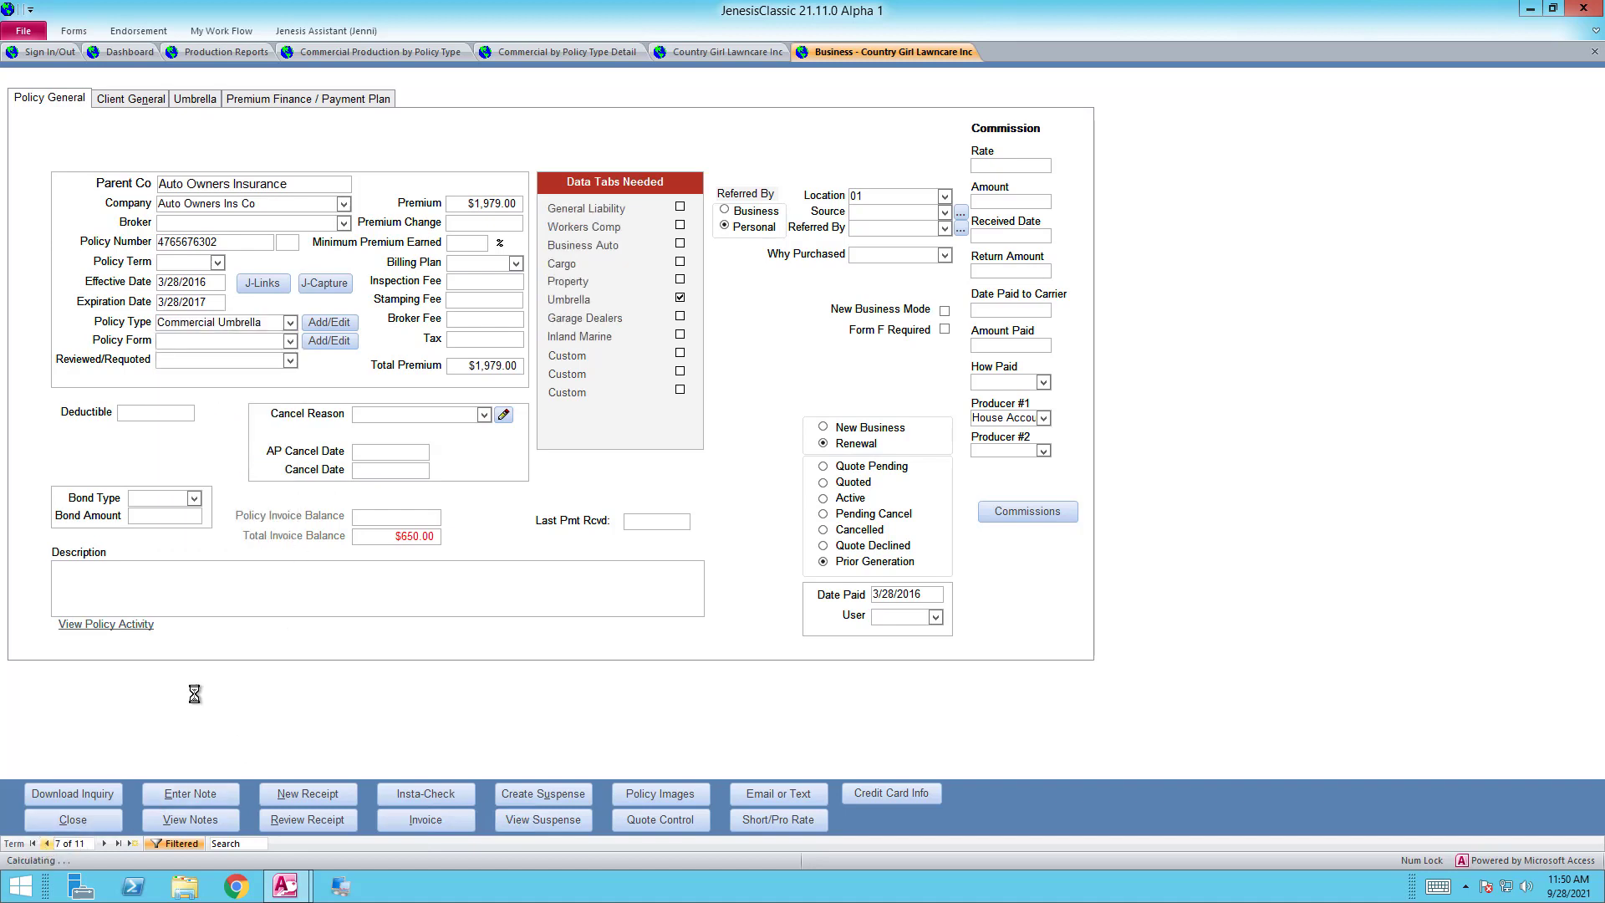
{"action": "left_click", "coordinate": [290, 323]}
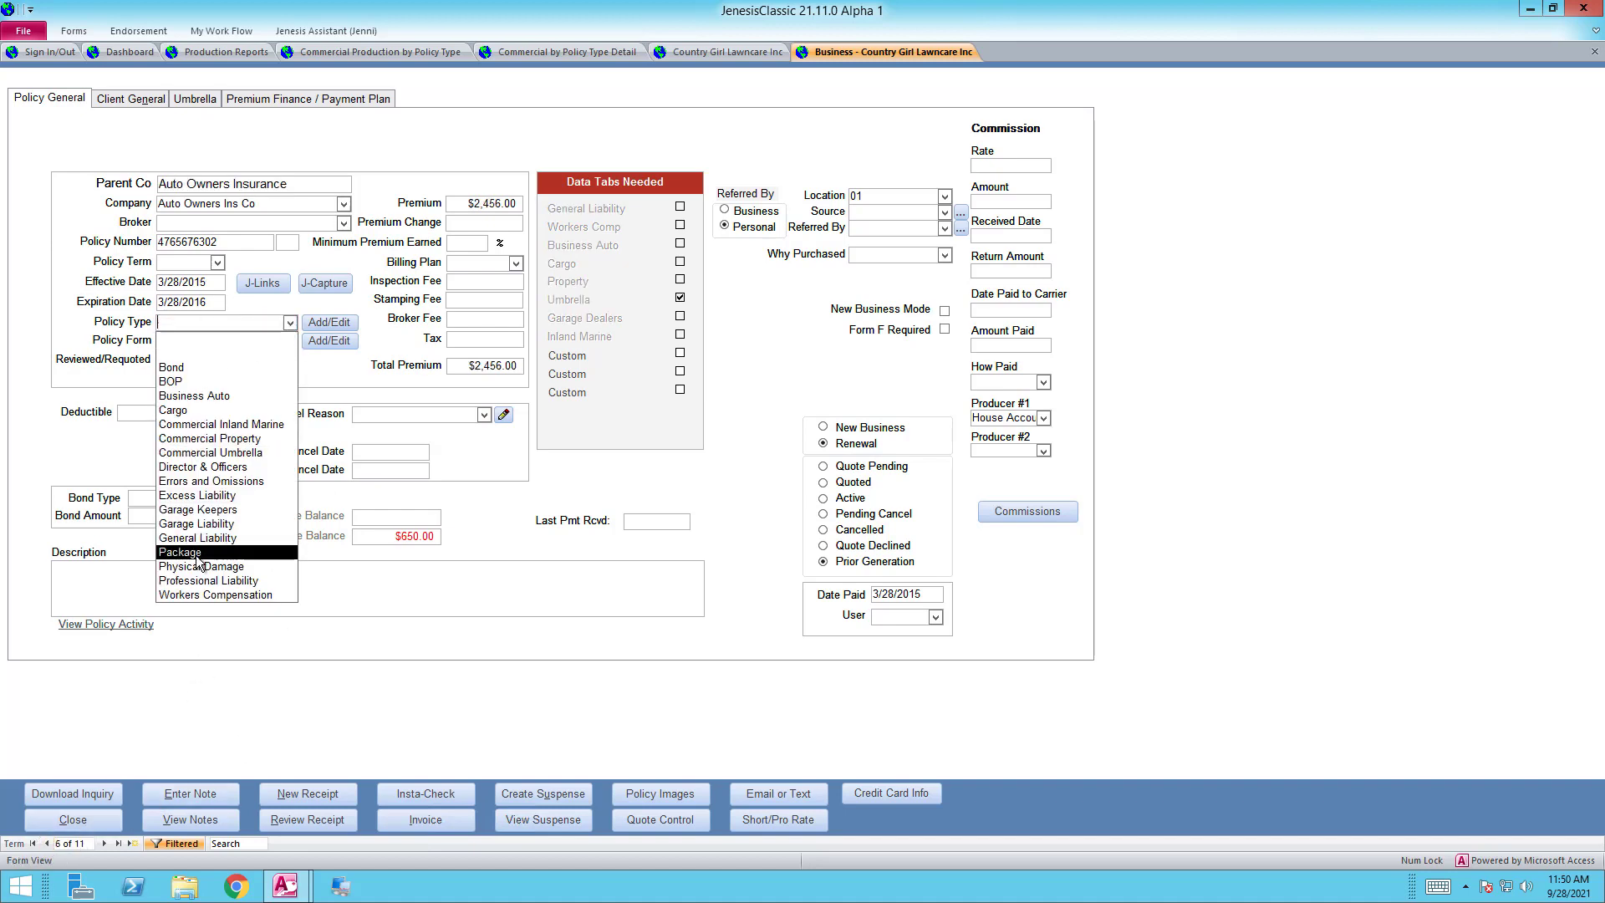
{"action": "left_click", "coordinate": [215, 454]}
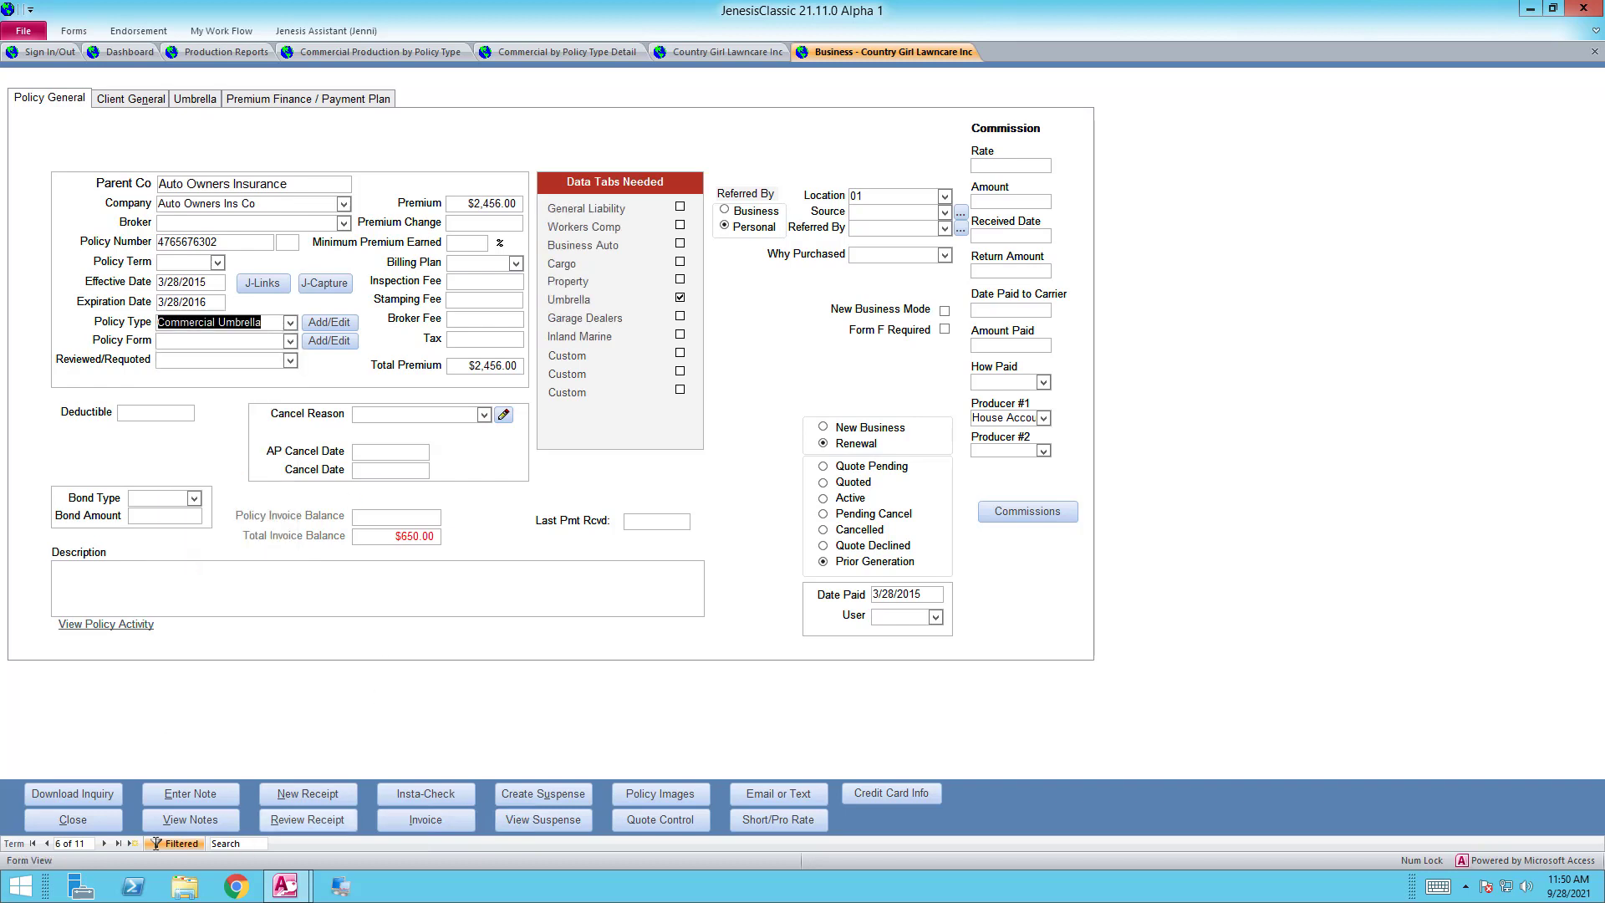
{"action": "left_click", "coordinate": [46, 844]}
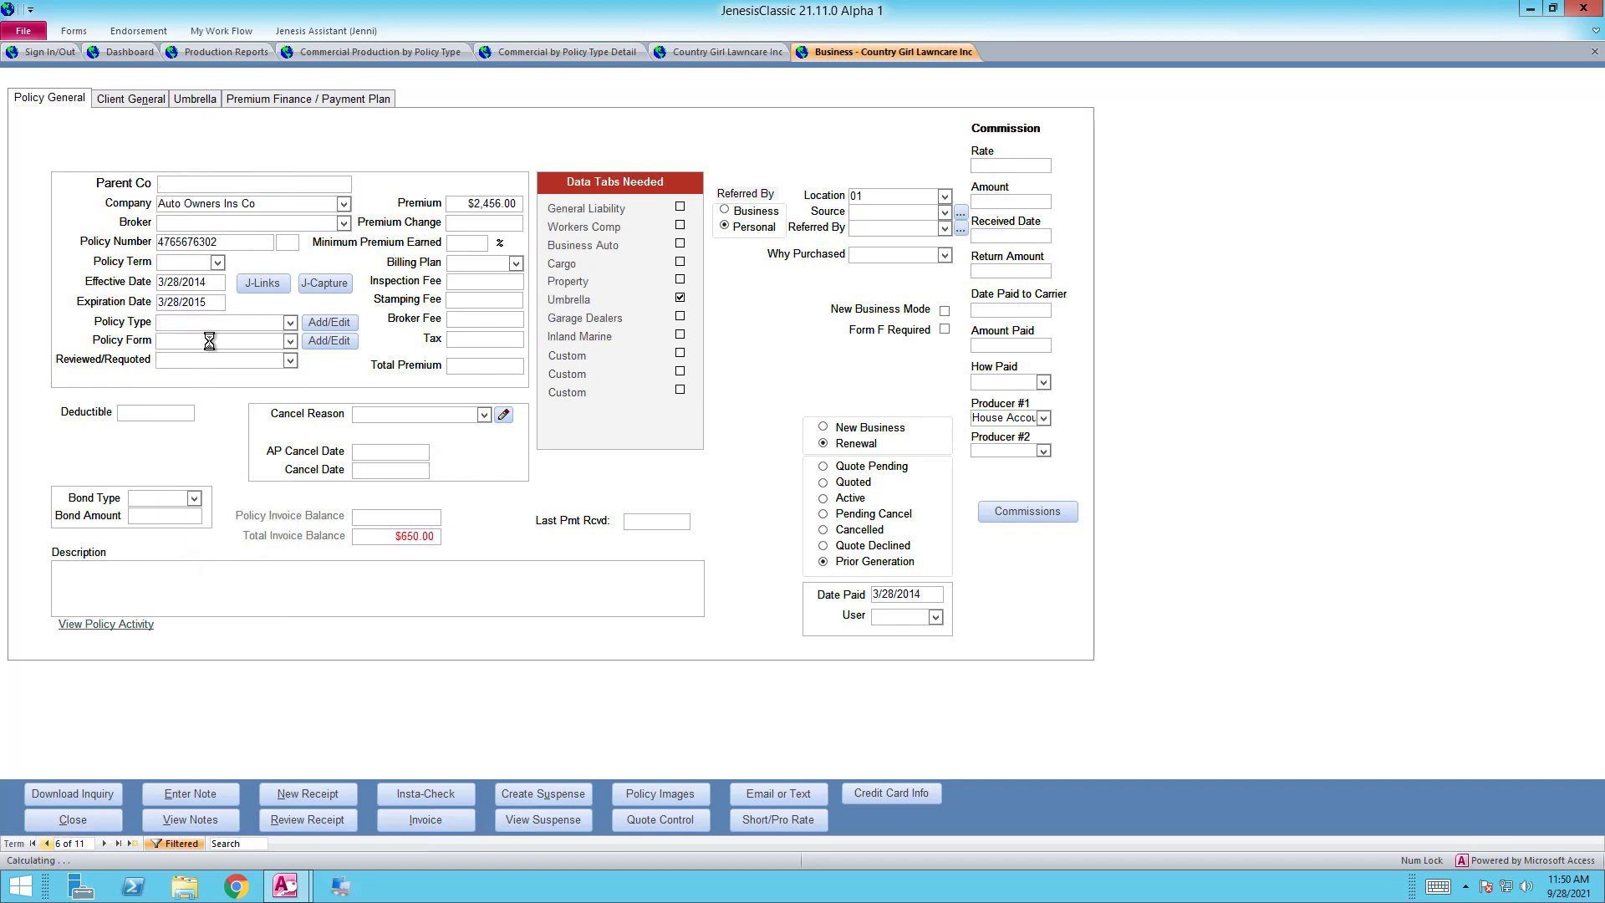
{"action": "left_click", "coordinate": [290, 323]}
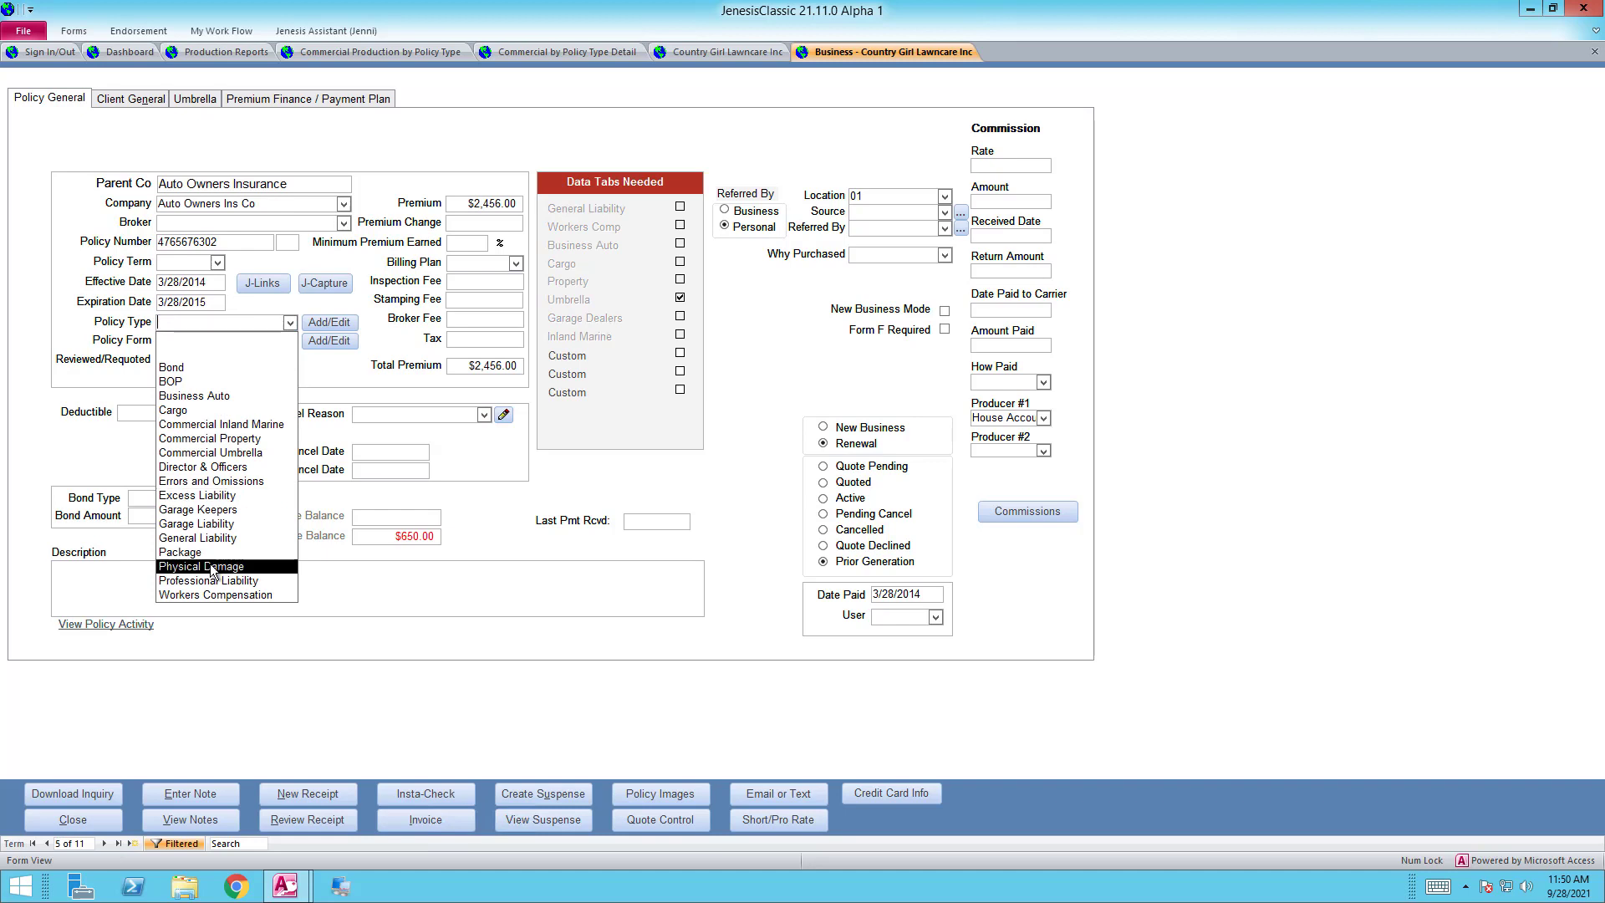
{"action": "left_click", "coordinate": [210, 454]}
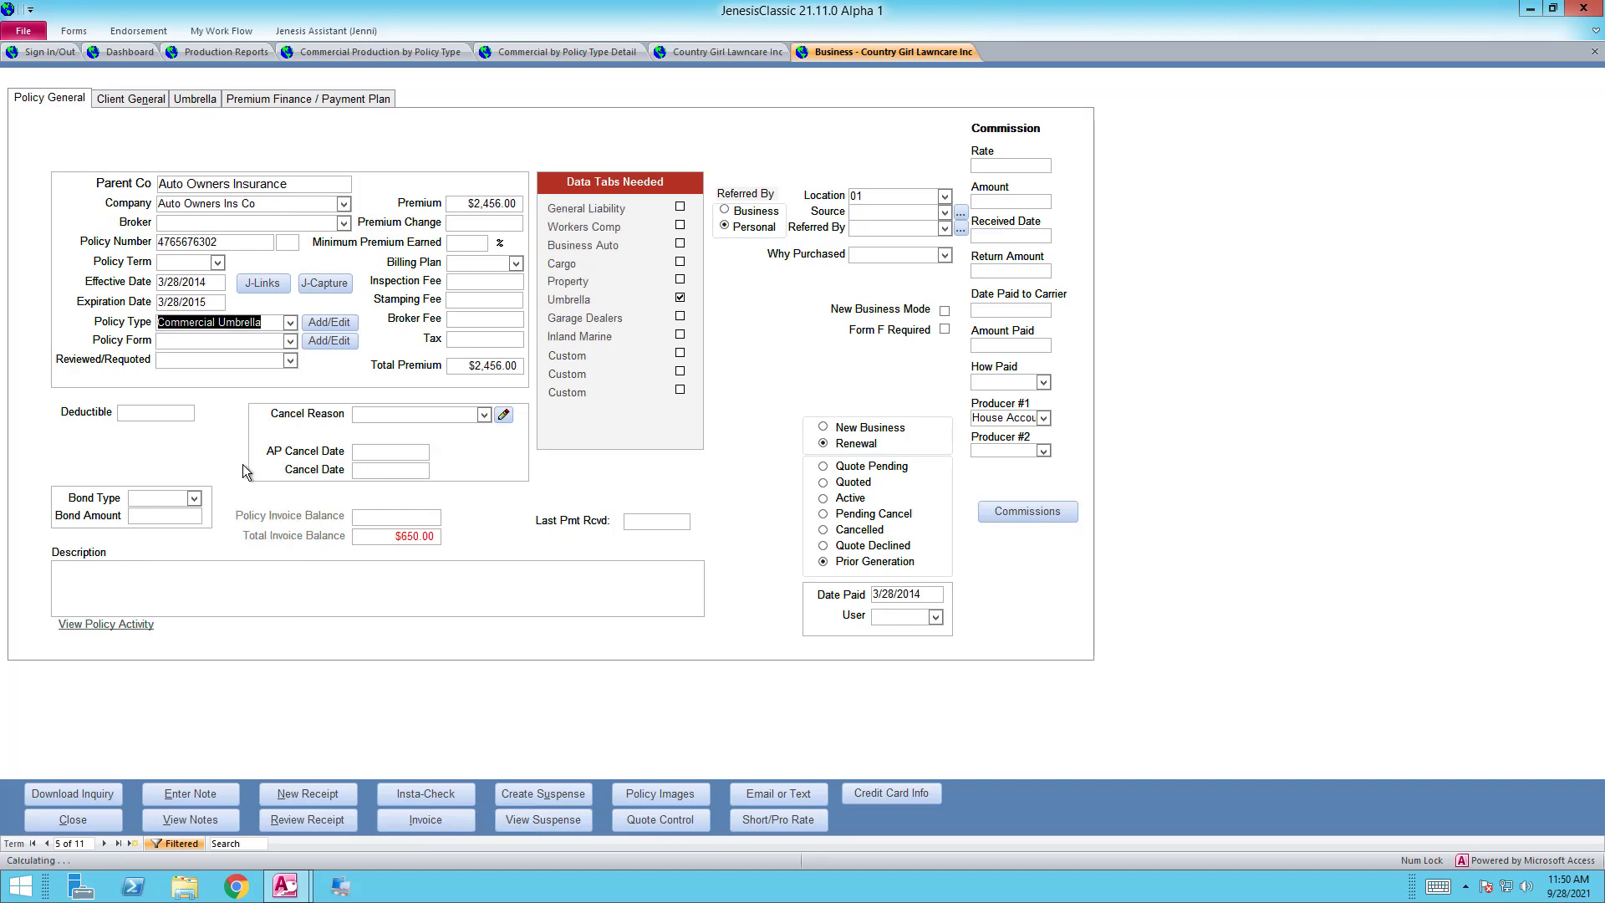
Set the policy type to Commercial Umbrella on the terms effective 3/28/2013 and 3/28/2012.
{"action": "left_click", "coordinate": [46, 844]}
{"action": "left_click", "coordinate": [289, 324]}
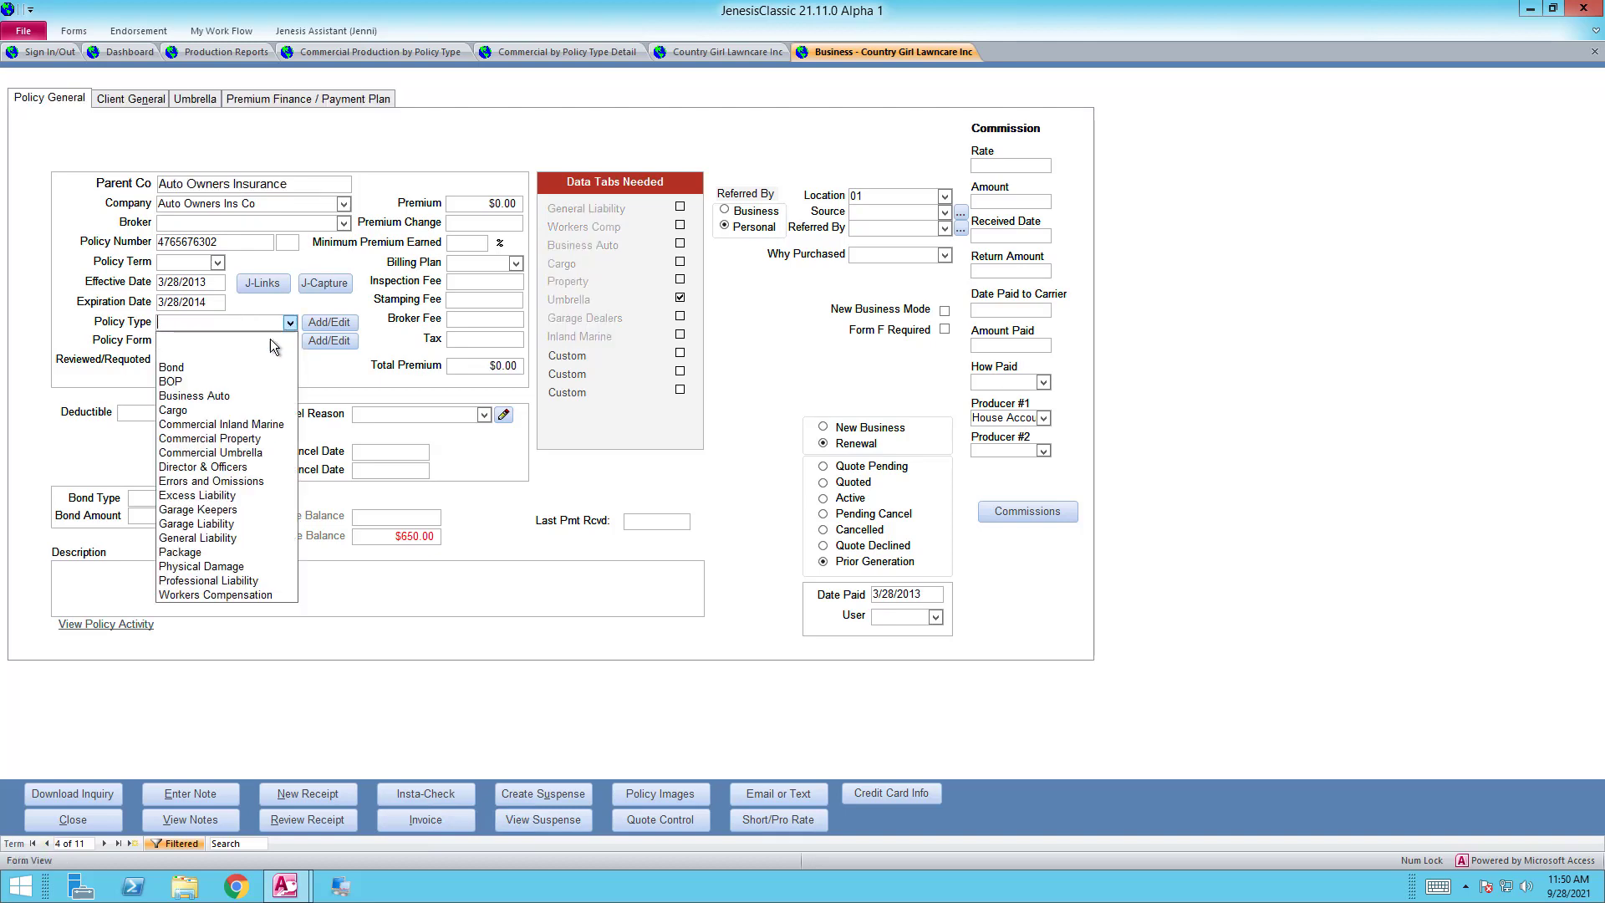
{"action": "left_click", "coordinate": [237, 453]}
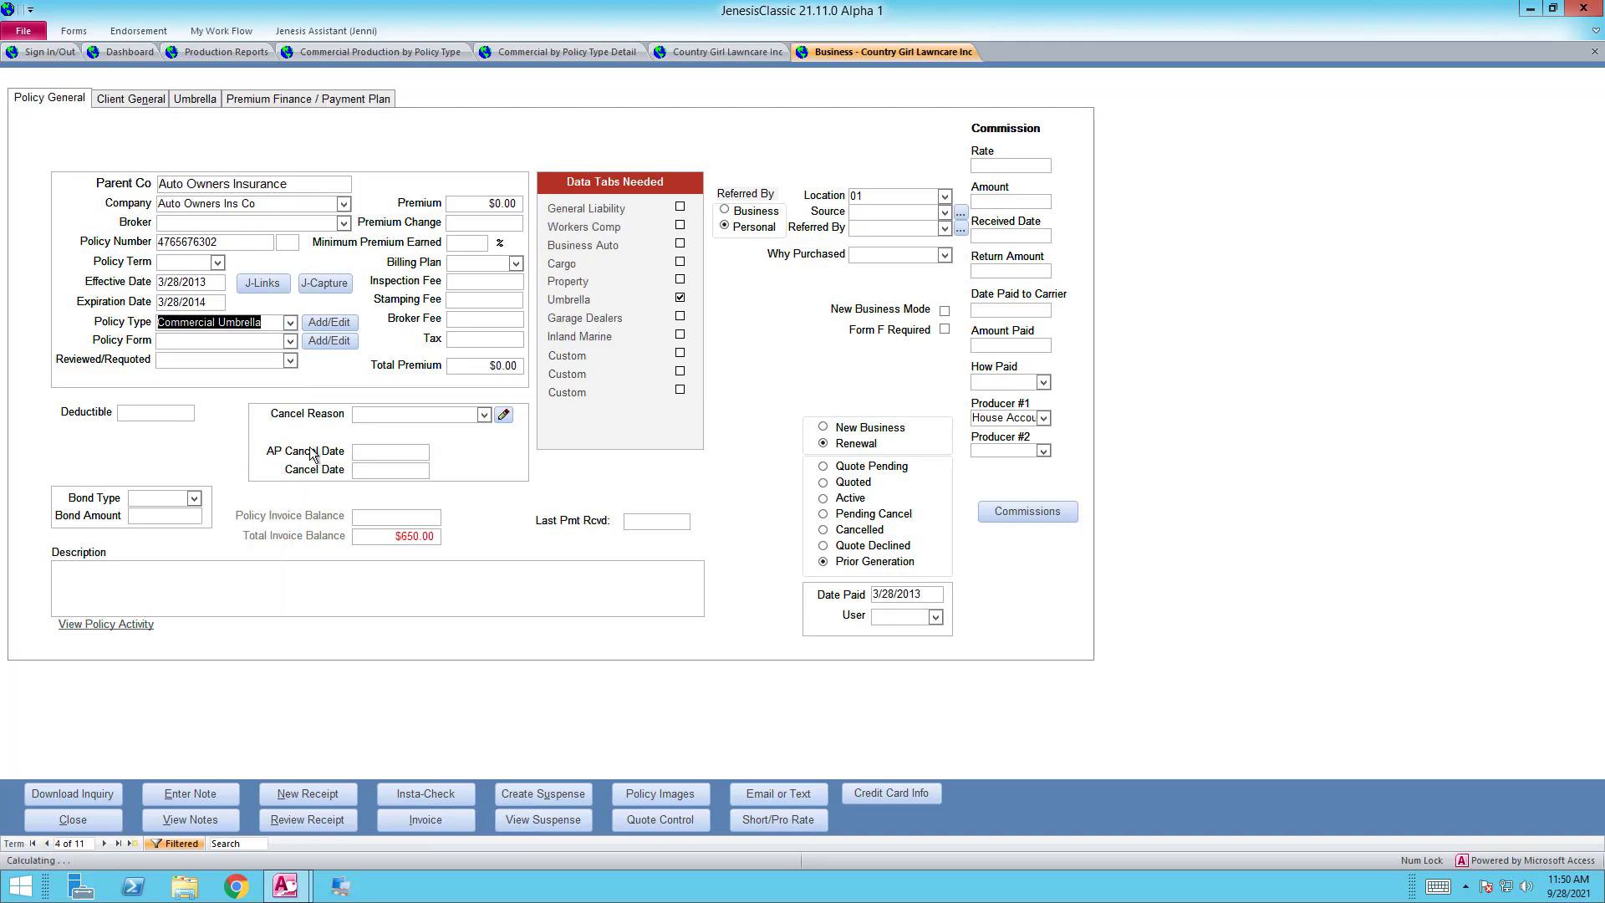
{"action": "left_click", "coordinate": [46, 844]}
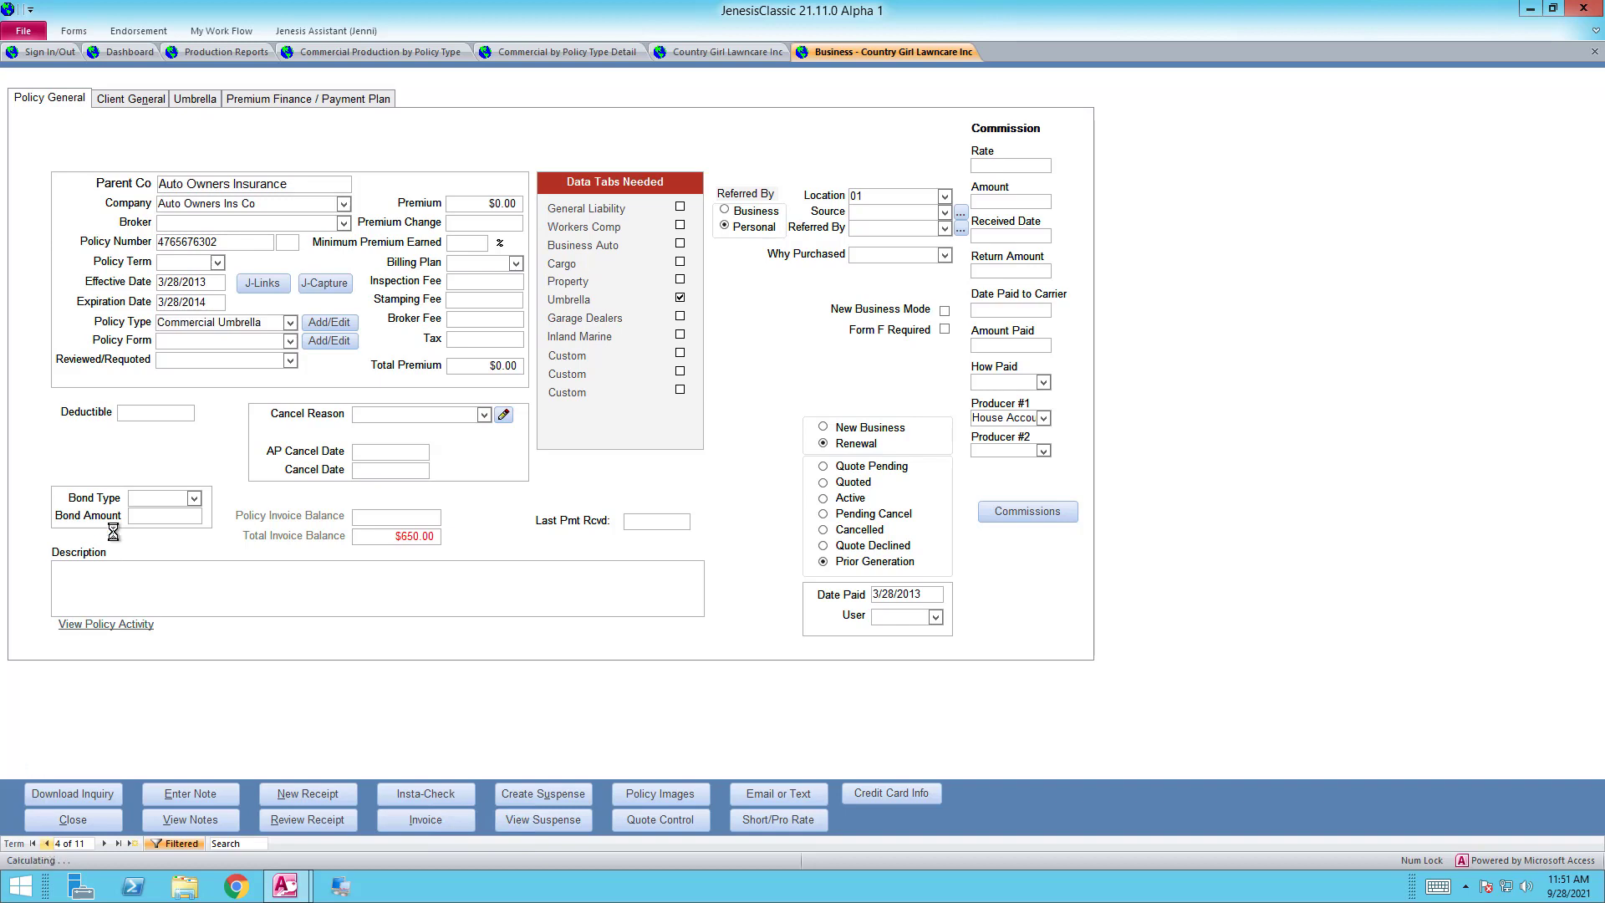
{"action": "left_click", "coordinate": [290, 324]}
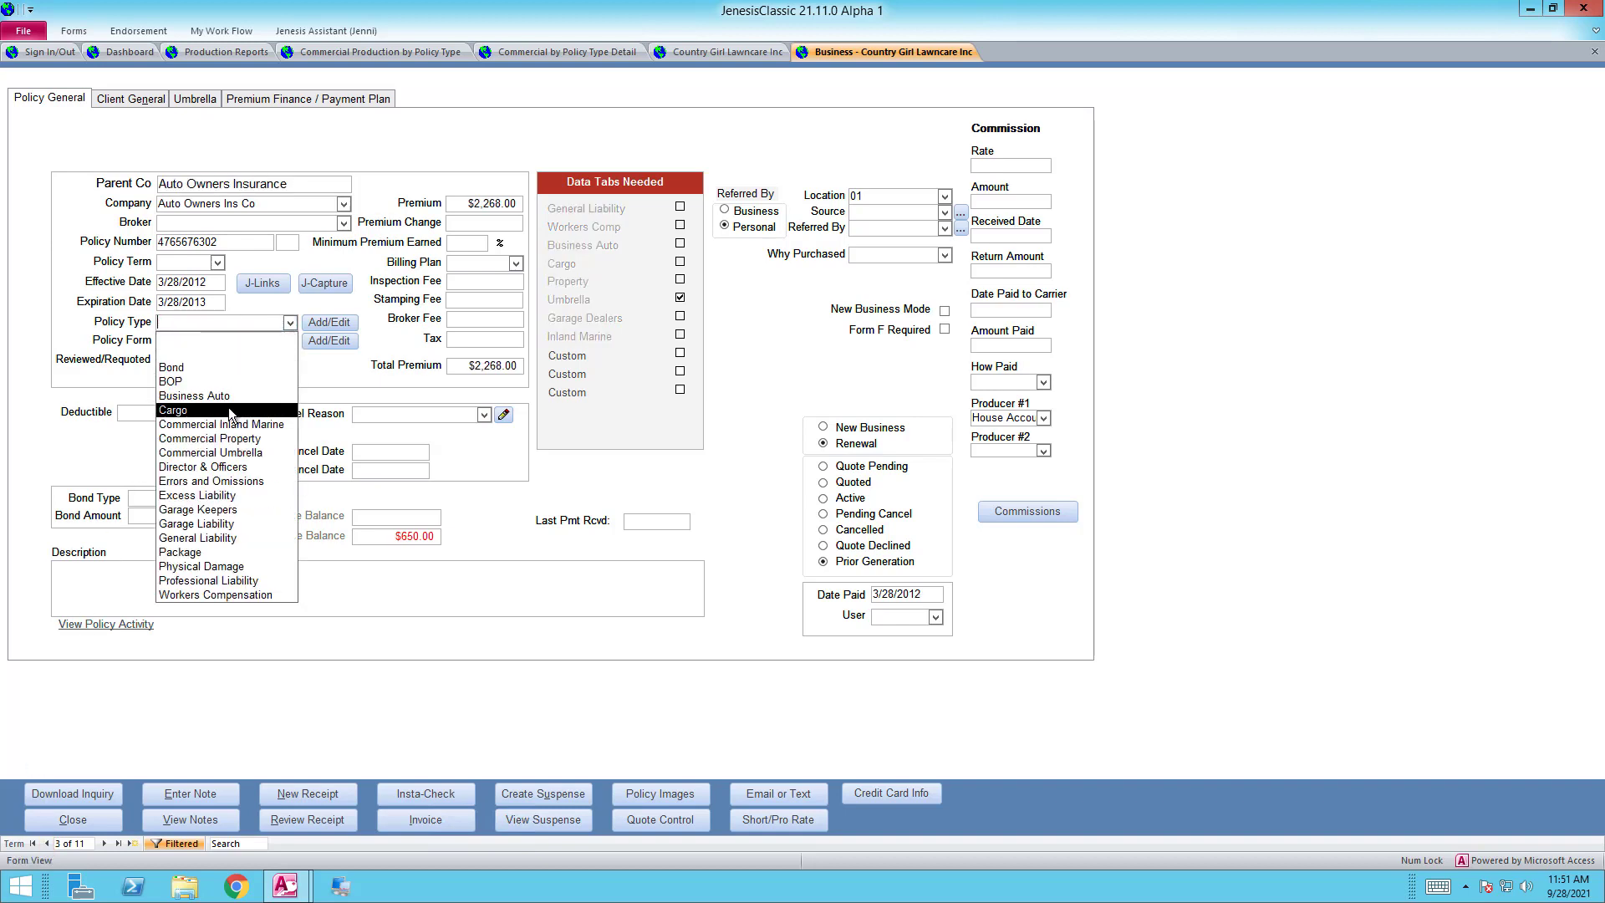
{"action": "left_click", "coordinate": [235, 453]}
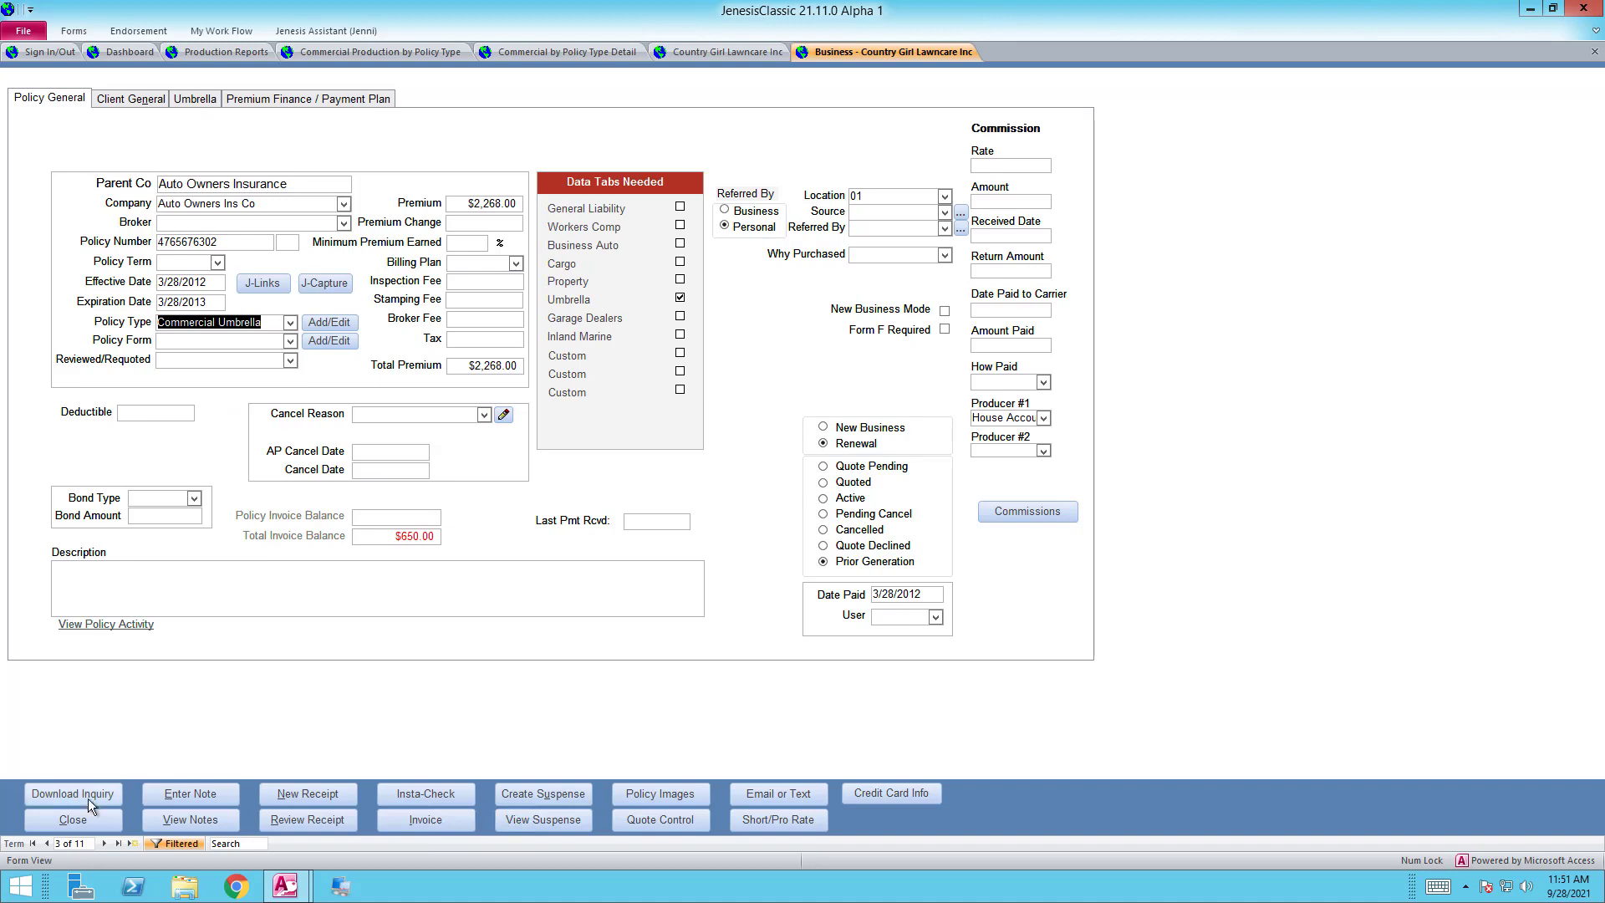
Set the policy type to Commercial Umbrella on the two oldest terms, effective 3/28/2011 and 3/28/2010.
{"action": "left_click", "coordinate": [46, 843]}
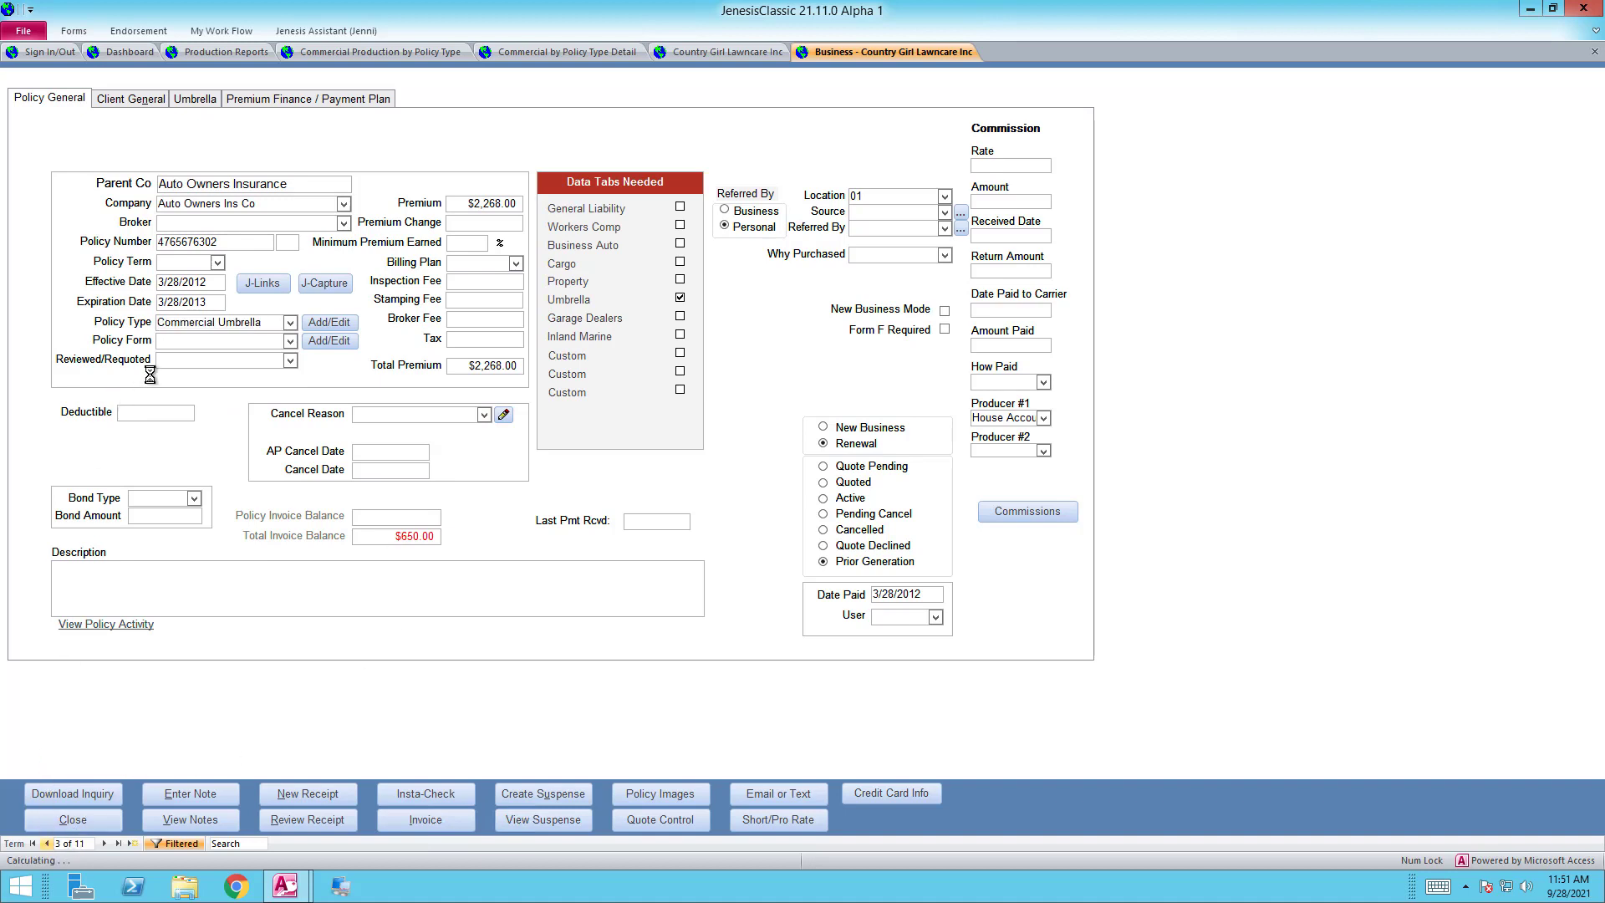
{"action": "left_click", "coordinate": [290, 324]}
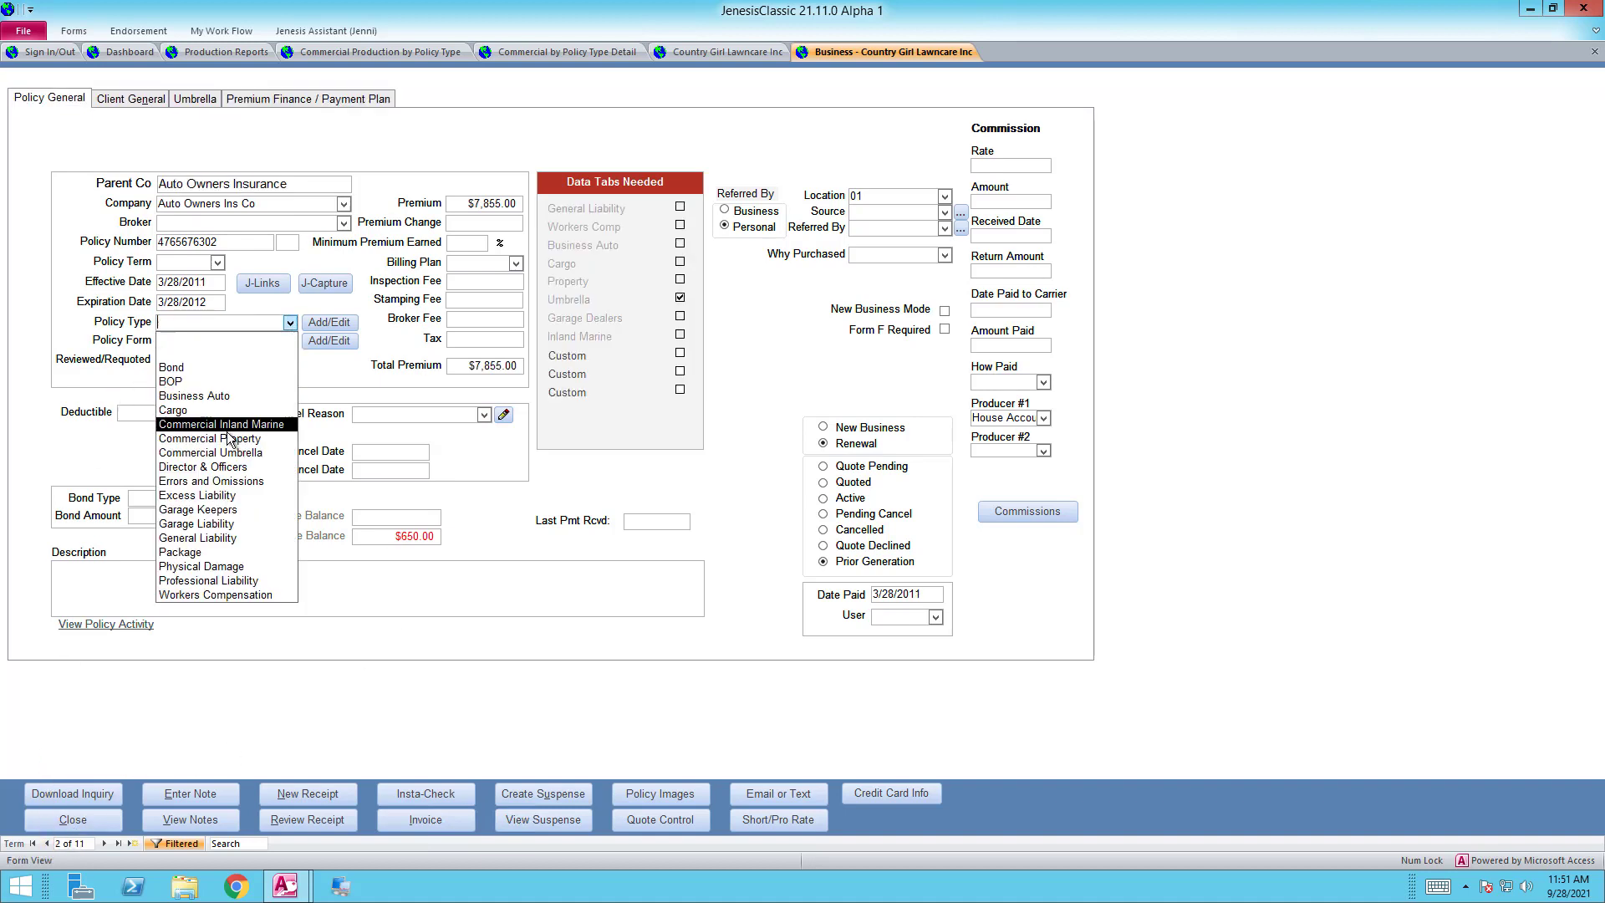
{"action": "left_click", "coordinate": [251, 452]}
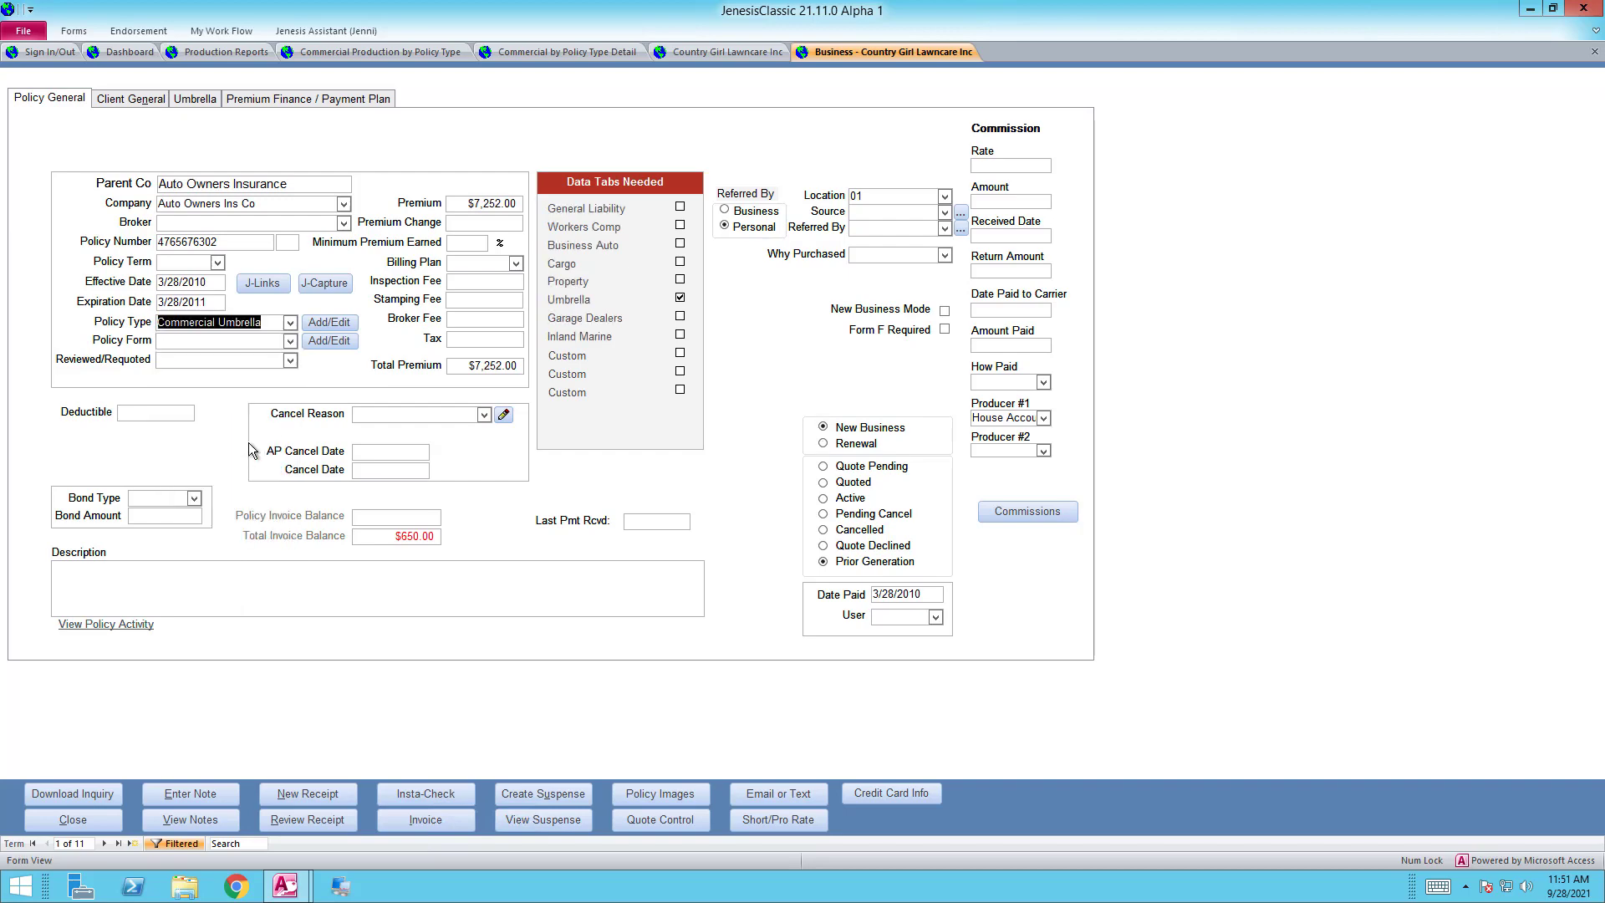
Close the policy, the client record and the open production reports to return to the dashboard.
{"action": "left_click", "coordinate": [71, 818]}
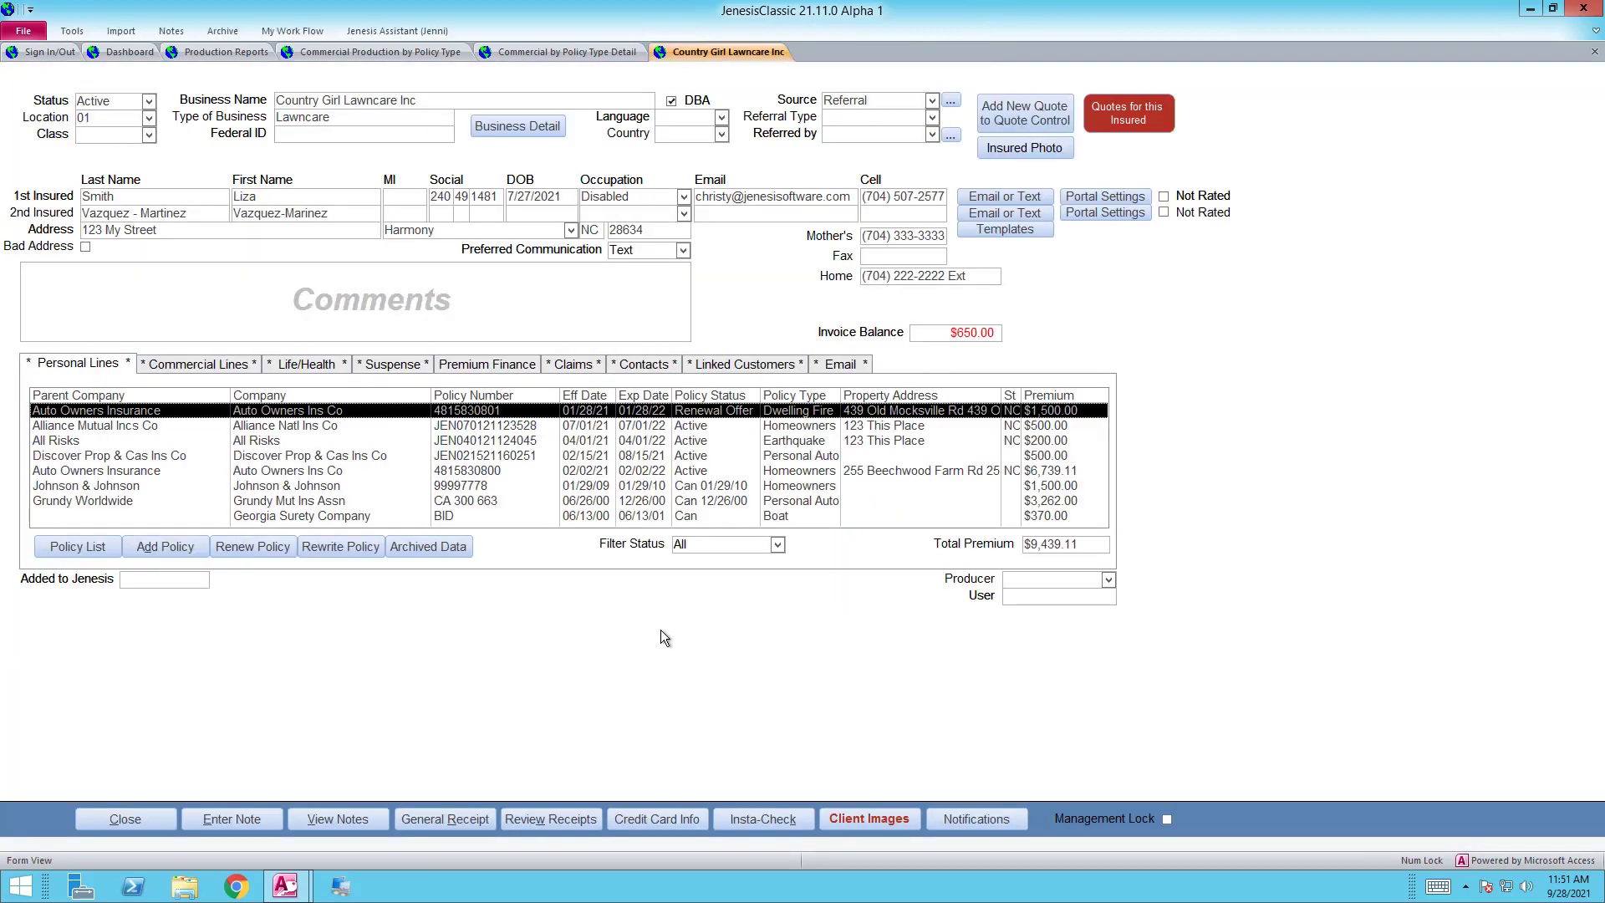
{"action": "left_click", "coordinate": [132, 818]}
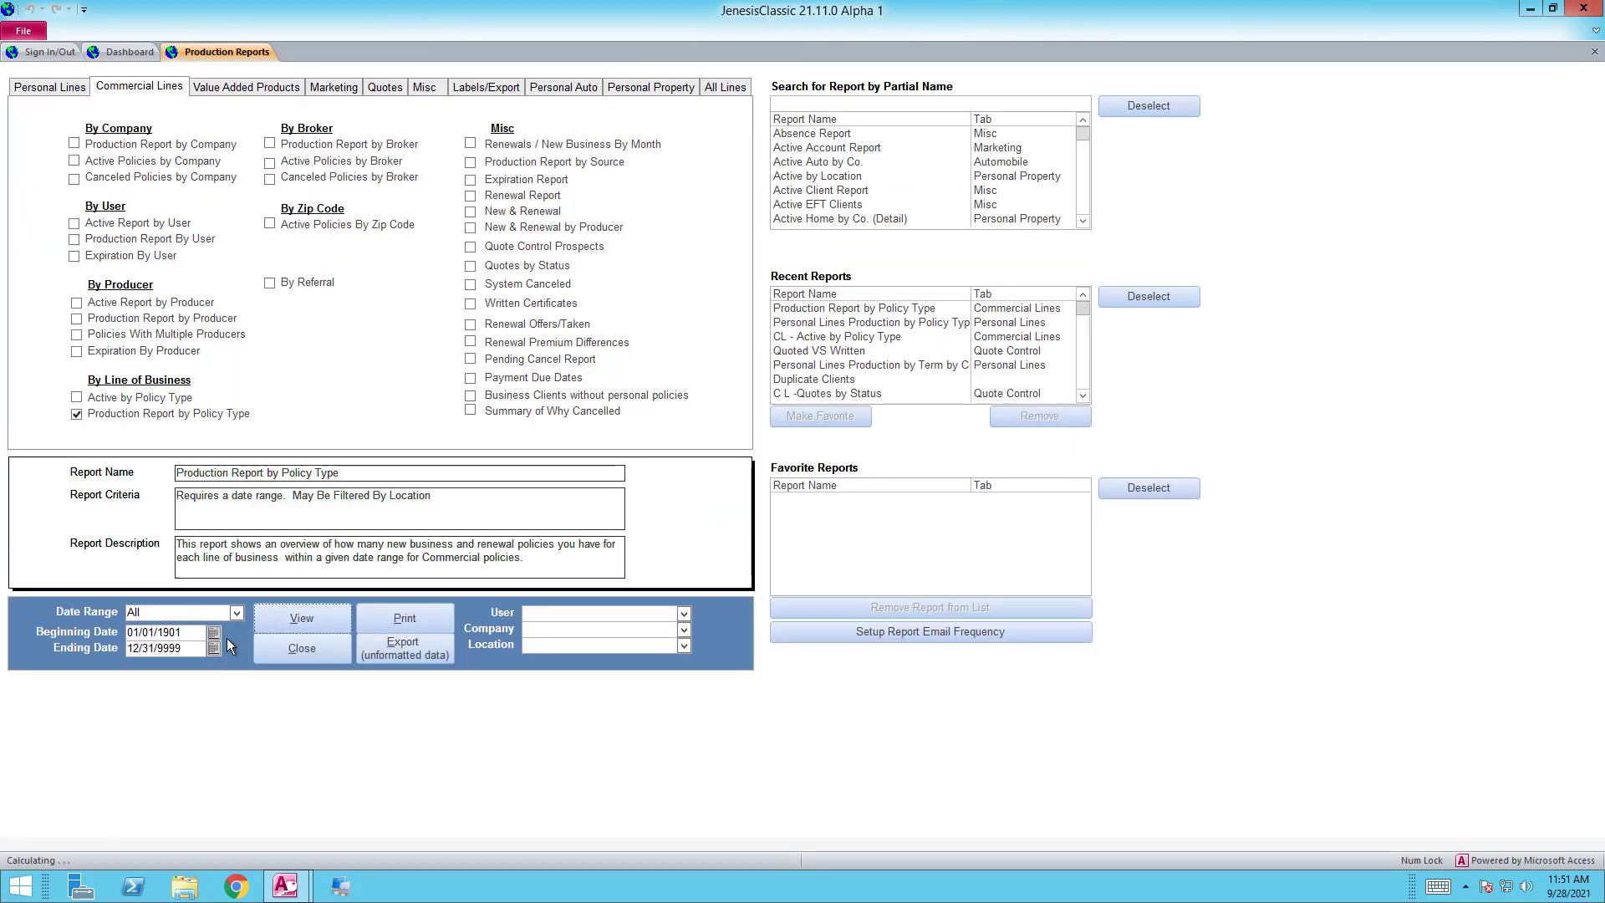
{"action": "left_click", "coordinate": [293, 617]}
{"action": "left_click", "coordinate": [304, 655]}
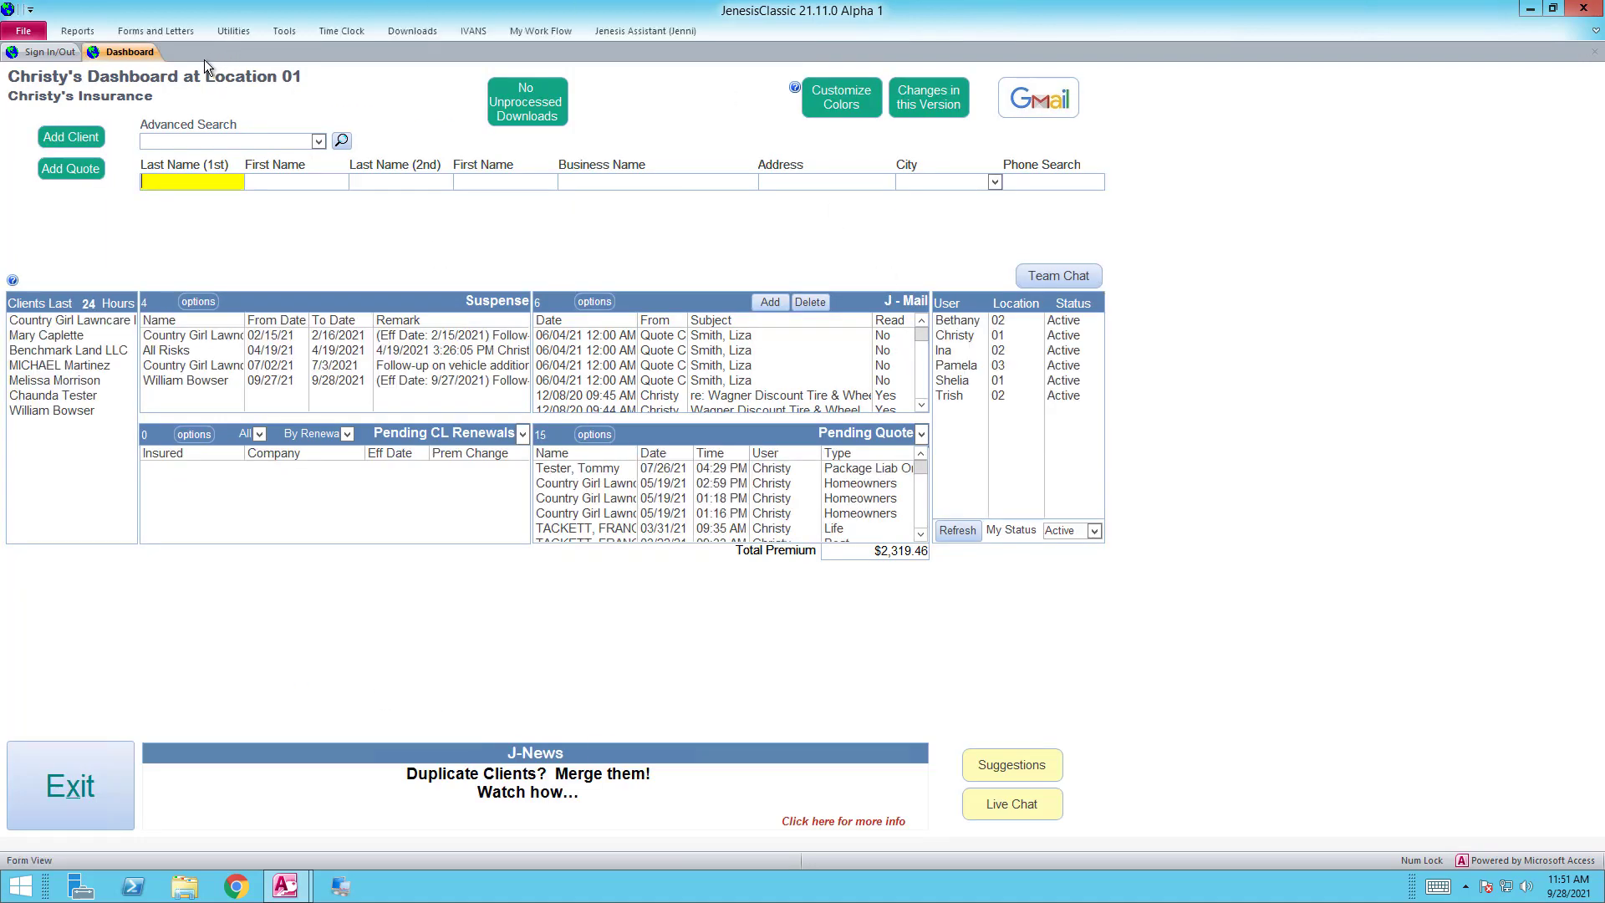
Open the commercial lines (CL) policy type manager and set the recommended type for Commercial Umbrella to Umbrella / Excess Liability.
{"action": "left_click", "coordinate": [229, 32]}
{"action": "left_click", "coordinate": [286, 88]}
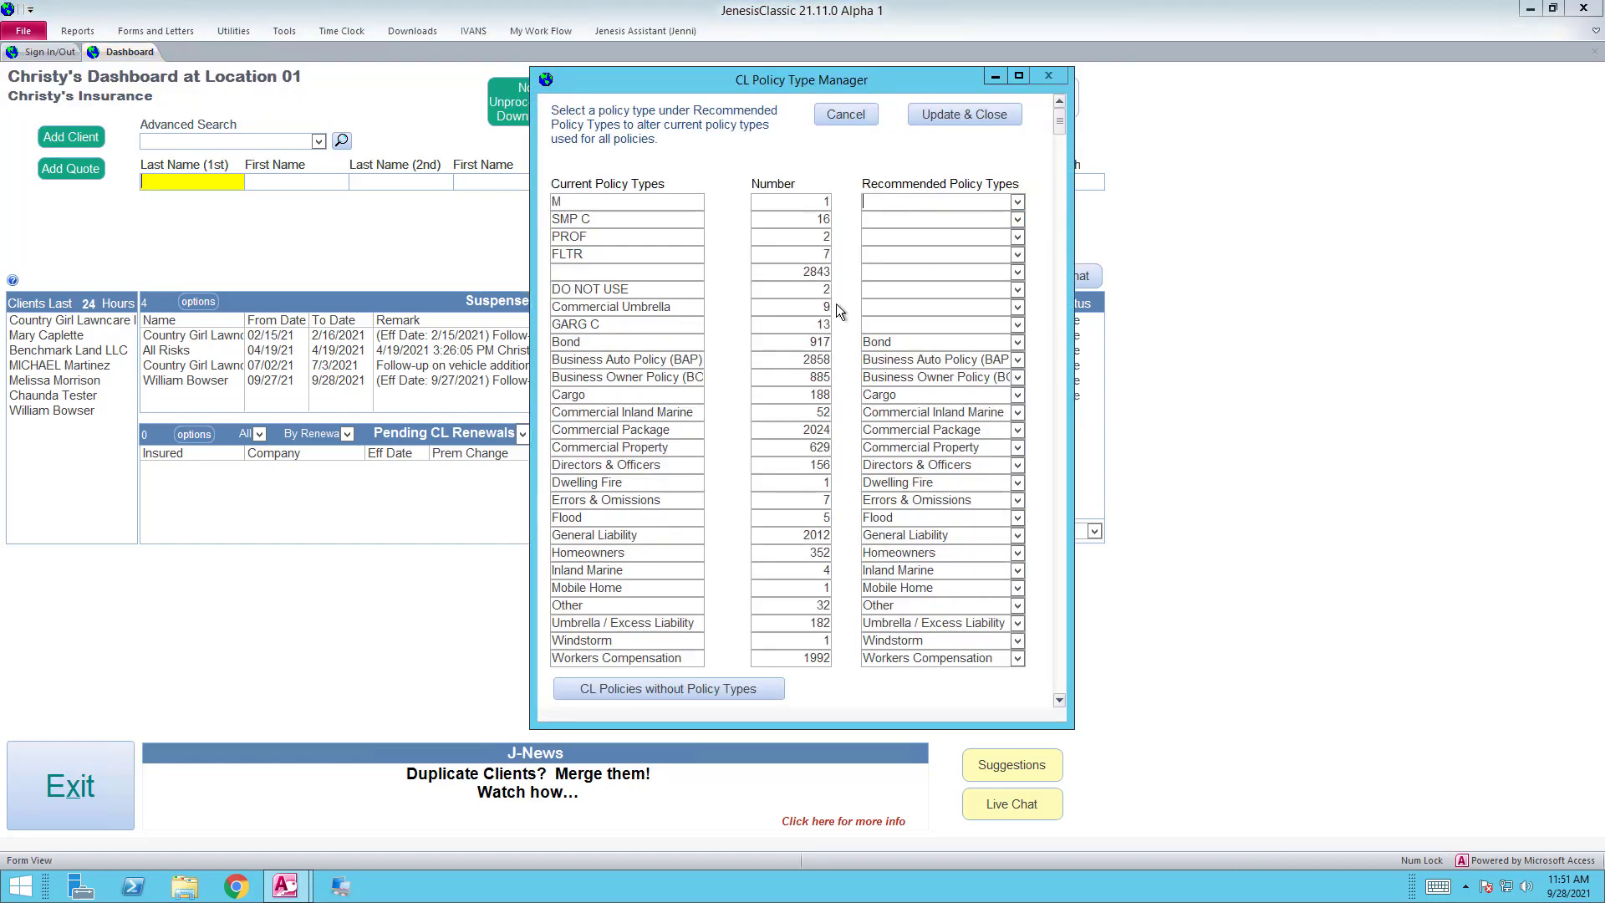
{"action": "left_click", "coordinate": [1018, 307]}
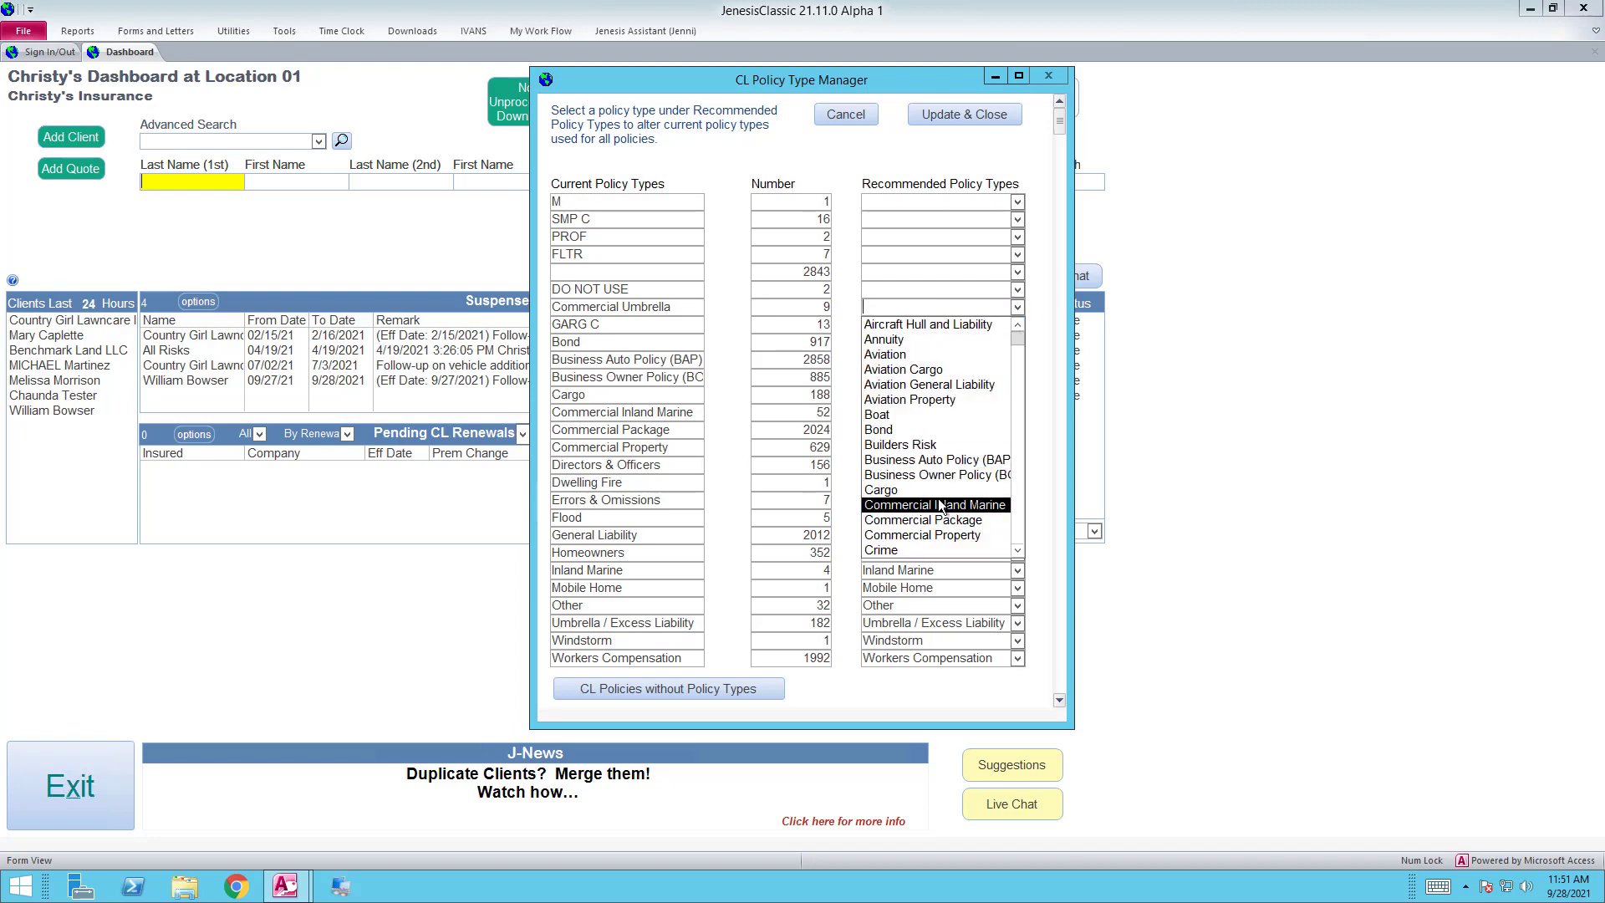
{"action": "scroll", "coordinate": [953, 468], "scroll_direction": "down", "scroll_amount": 8}
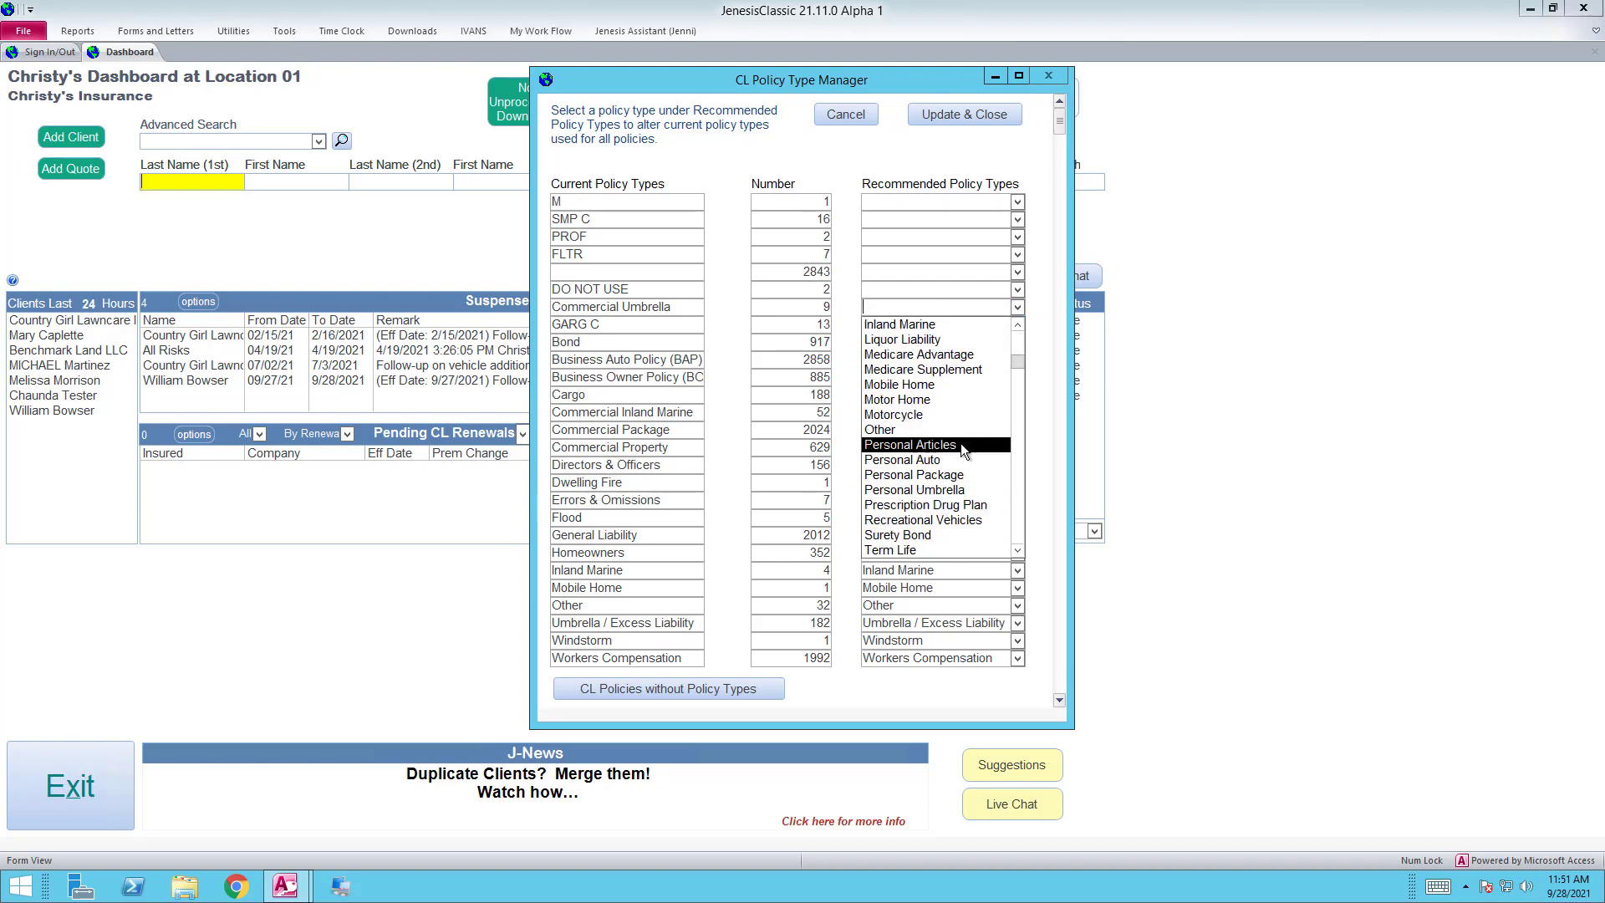
{"action": "scroll", "coordinate": [963, 451], "scroll_direction": "down", "scroll_amount": 3}
{"action": "left_click", "coordinate": [959, 475]}
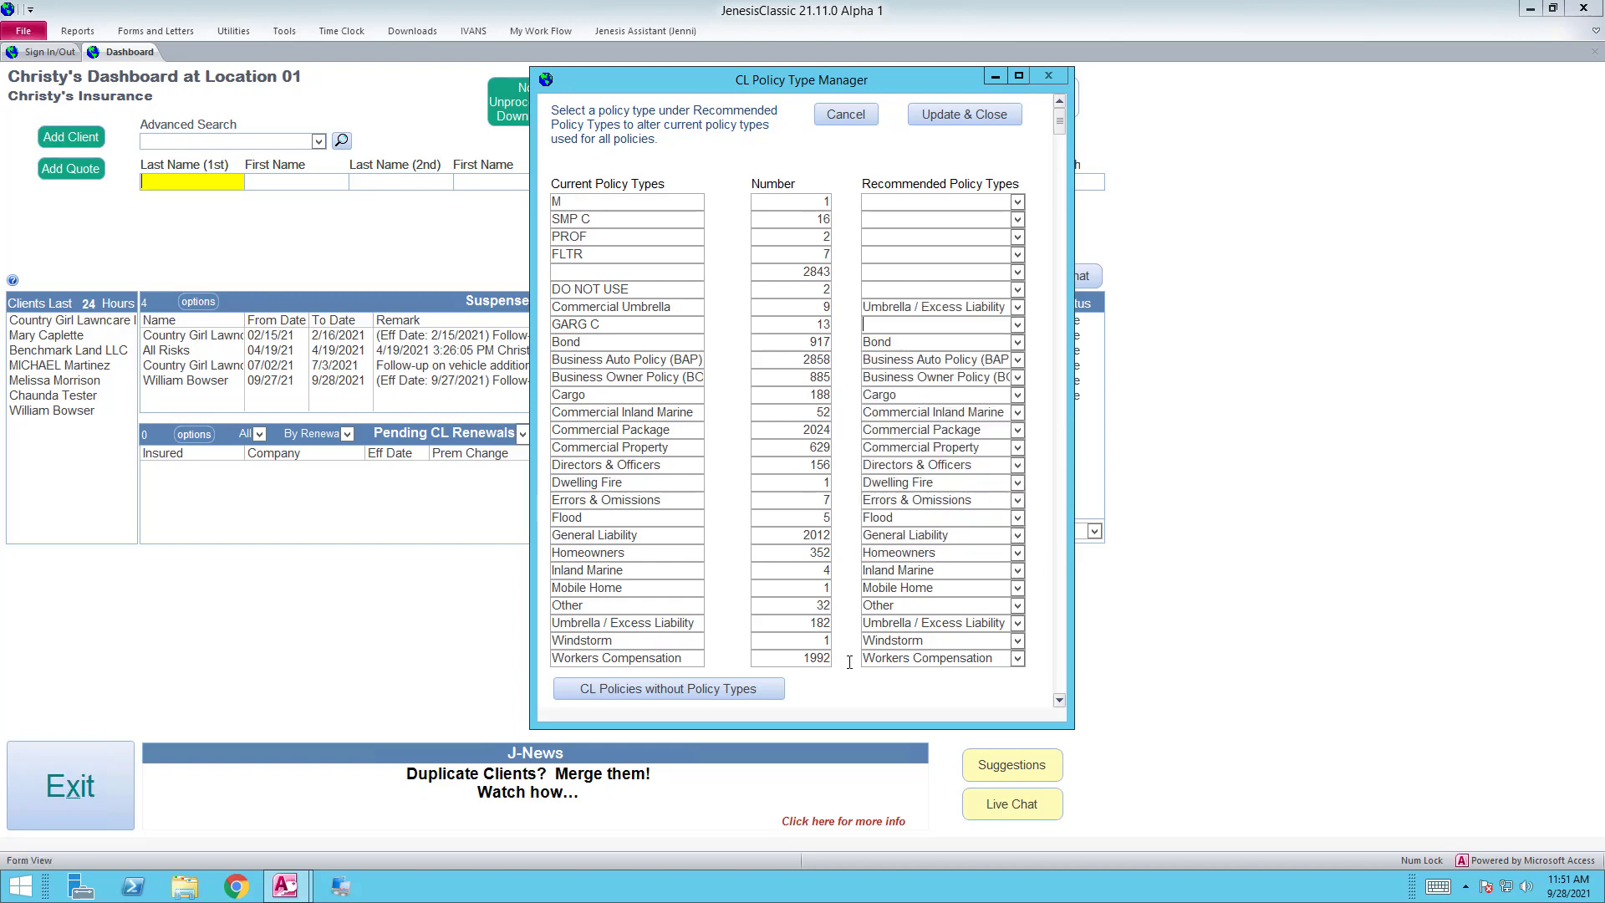
Apply the commercial policy type updates and reopen the CL policy type manager to check the list.
{"action": "left_click", "coordinate": [970, 114]}
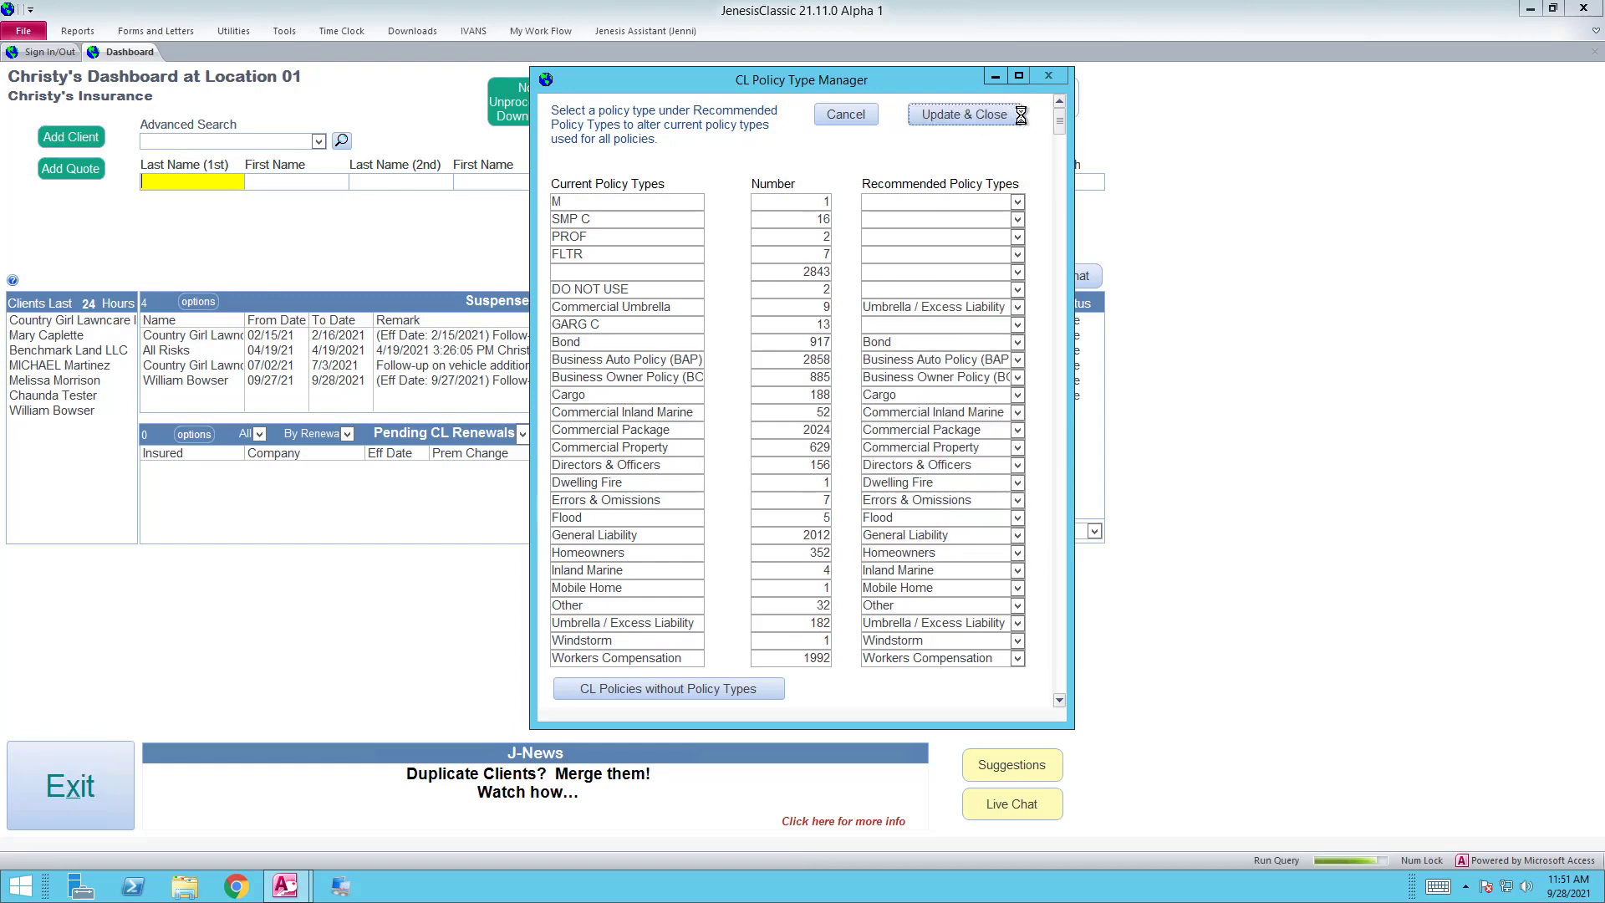
{"action": "left_click", "coordinate": [238, 34]}
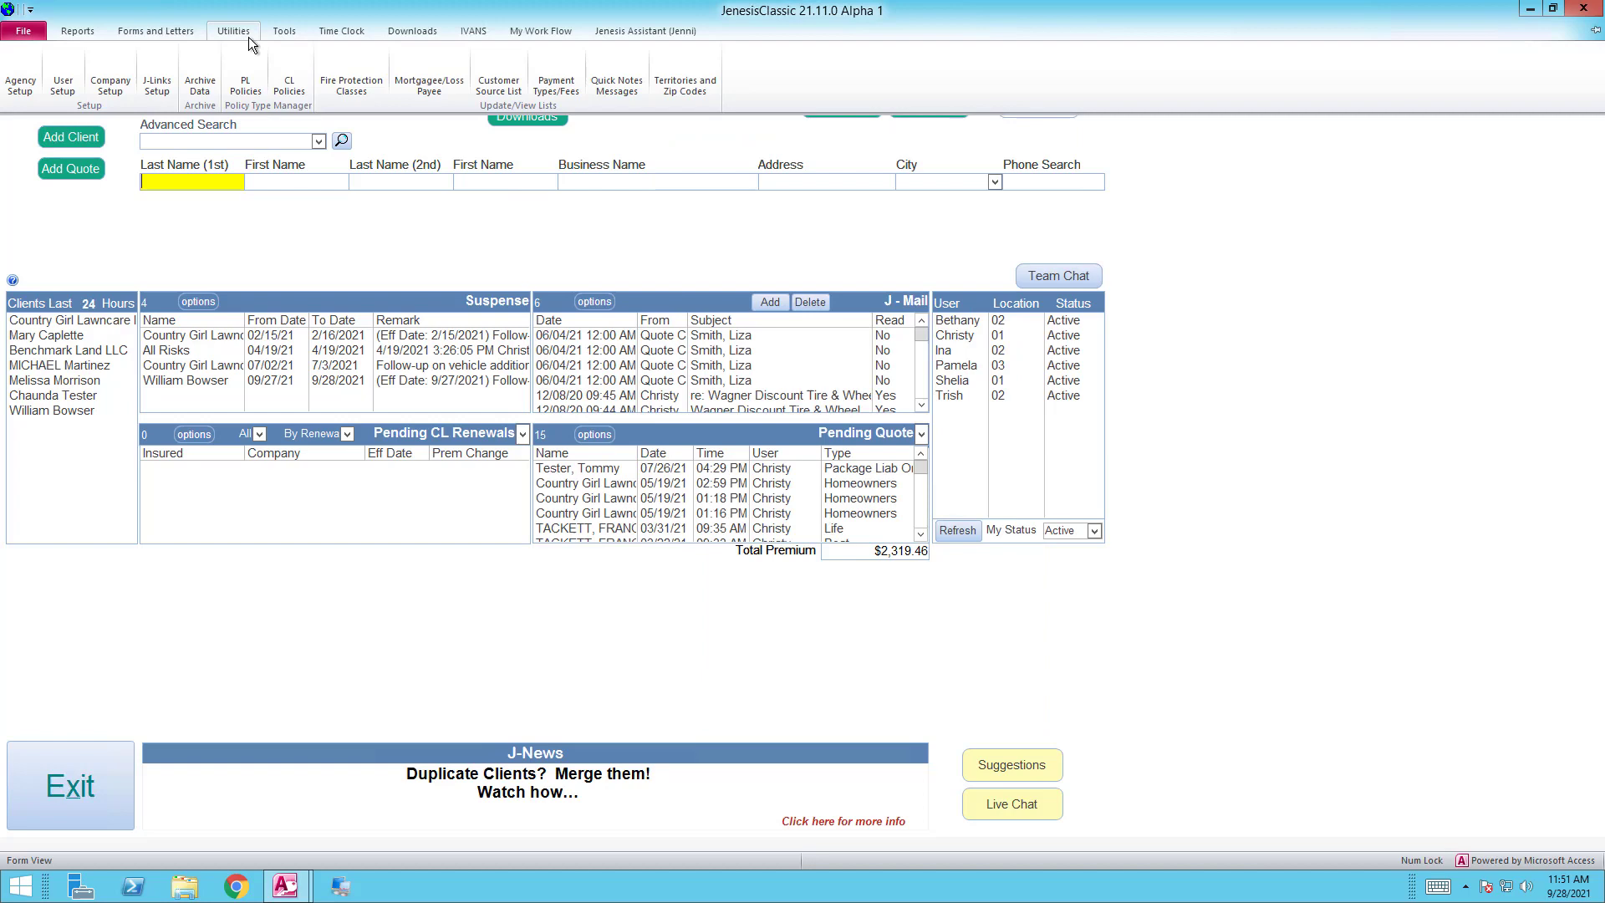
{"action": "left_click", "coordinate": [289, 67]}
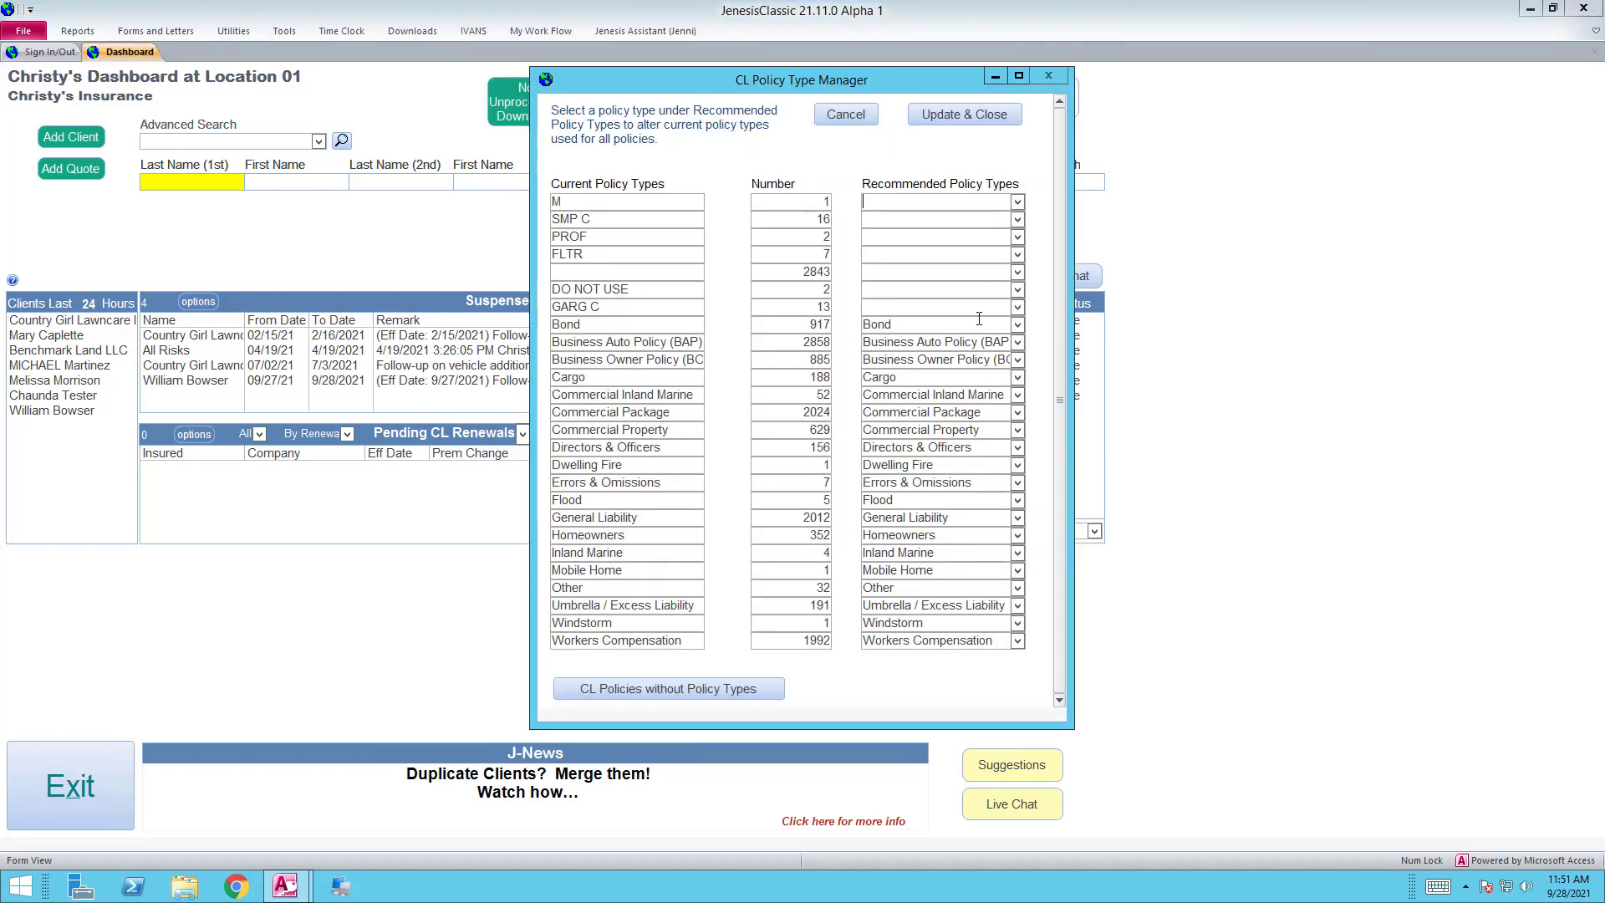